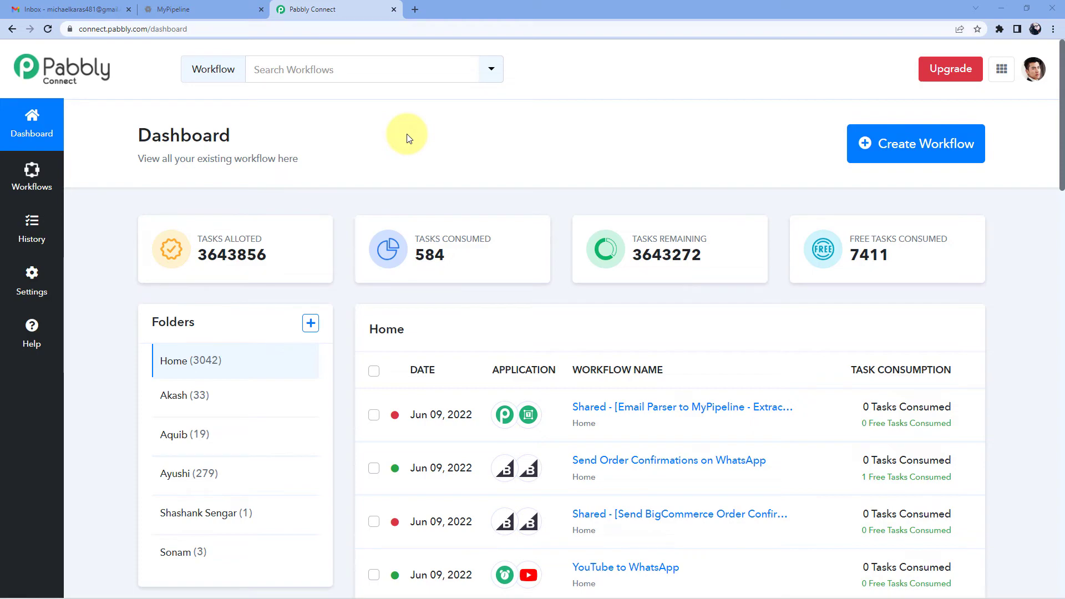
- View the Pabbly Connect landing page at pabbly.com/connect in a new browser tab and close that tab
click(416, 9)
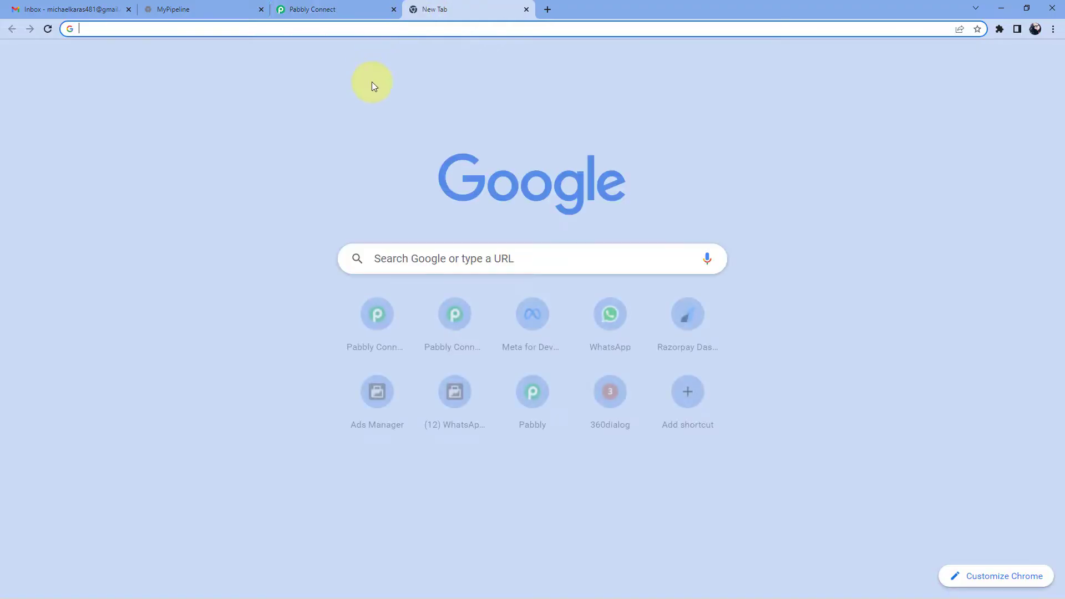
text(pabbl)
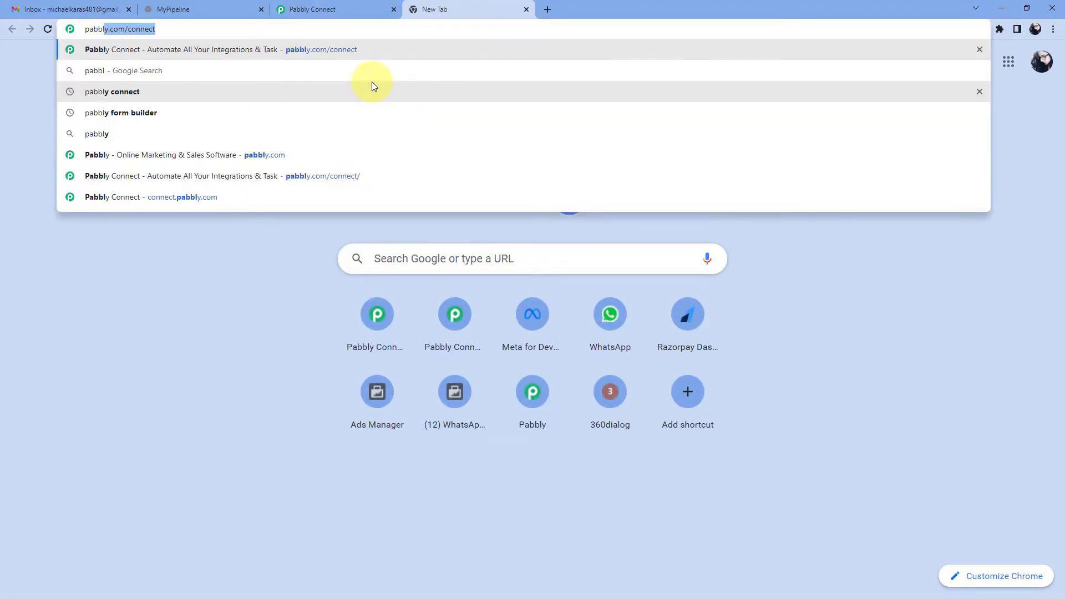
text(y.com/c)
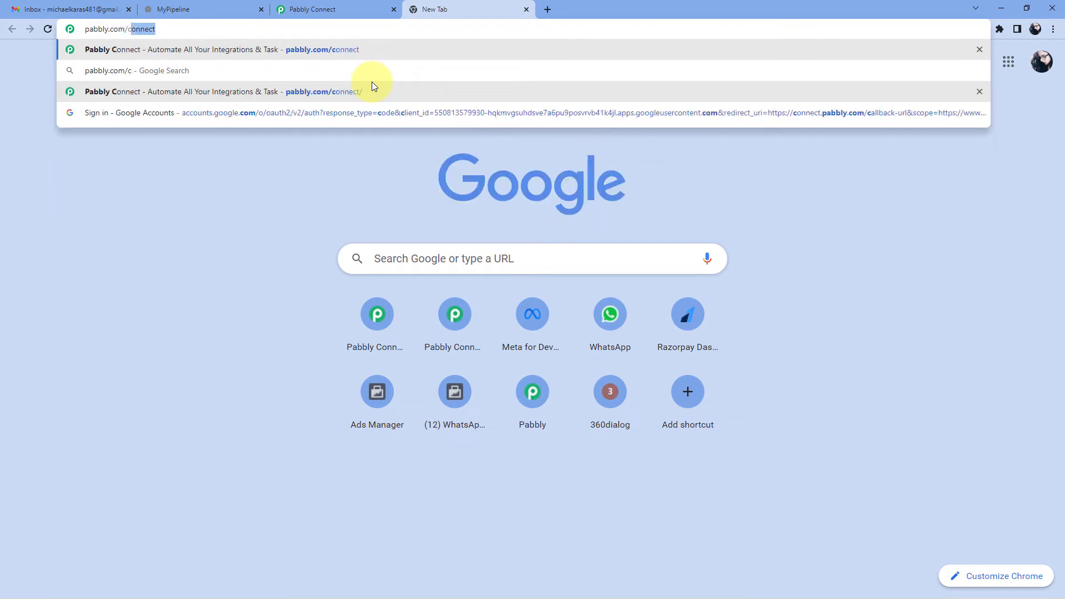
text(onnect)
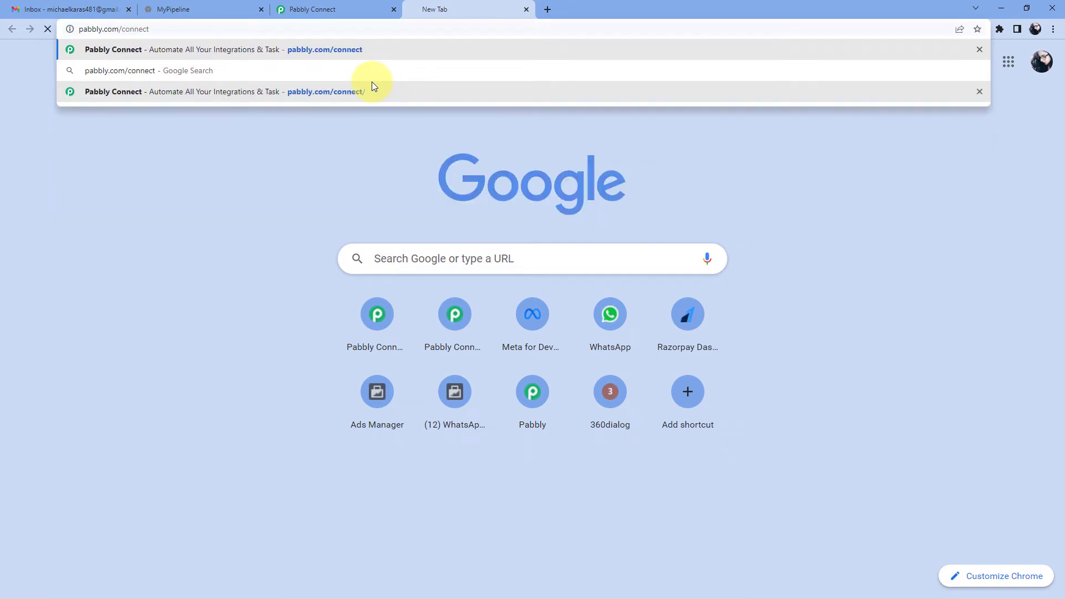
key(Return)
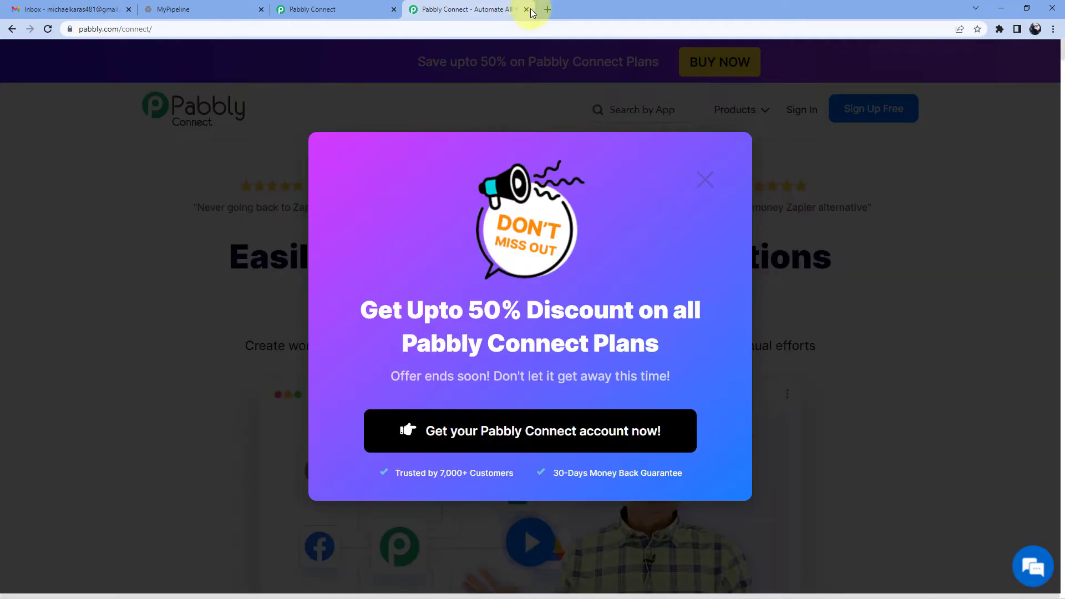
click(527, 10)
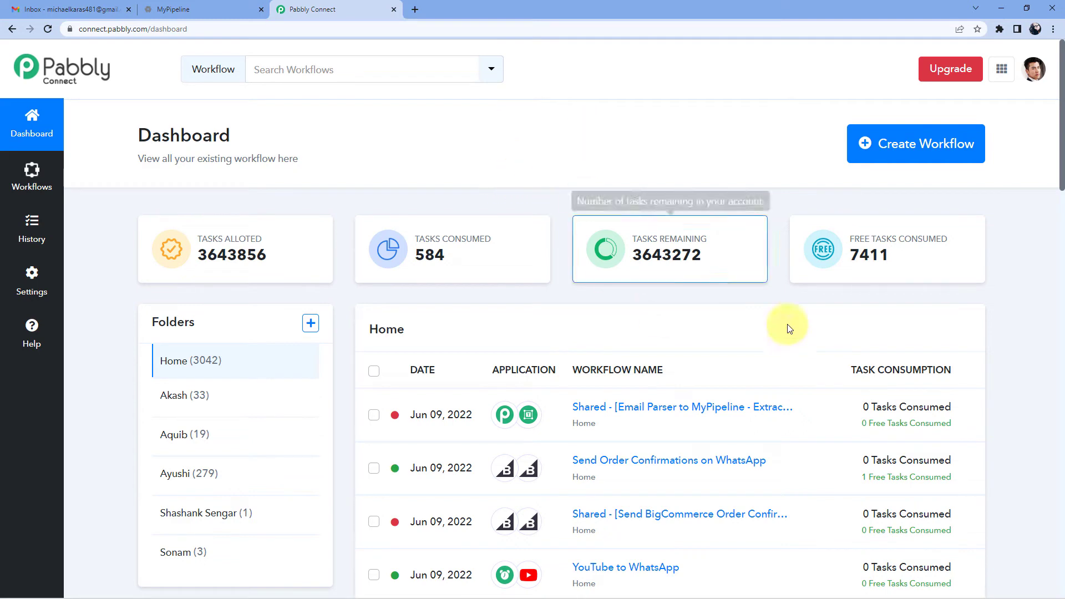
- Create a new workflow named "Gmail to My Pipeline" from the dashboard
click(887, 161)
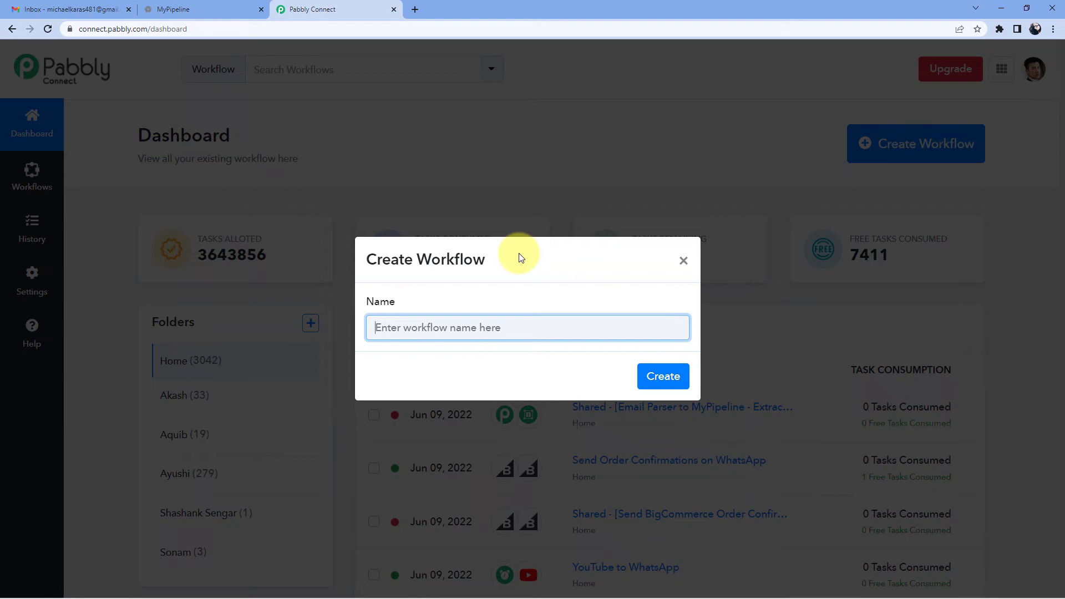
text(Gmail to My Pipeline)
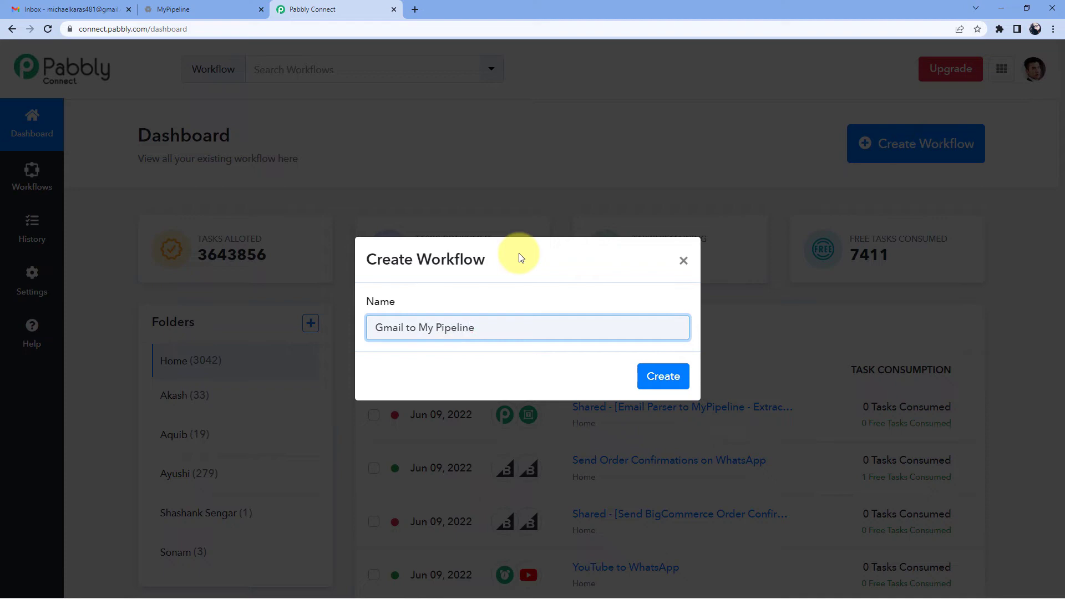
click(649, 373)
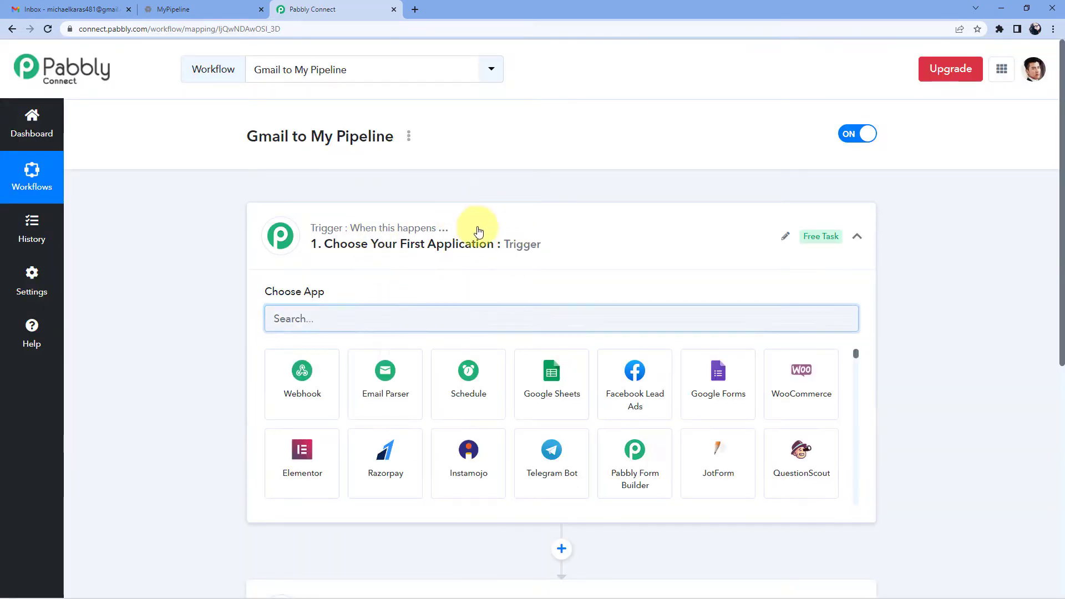
- Collapse the trigger to view the workflow's trigger and action sections together, and expand the trigger again
click(479, 231)
scroll(201, 242, down, 1)
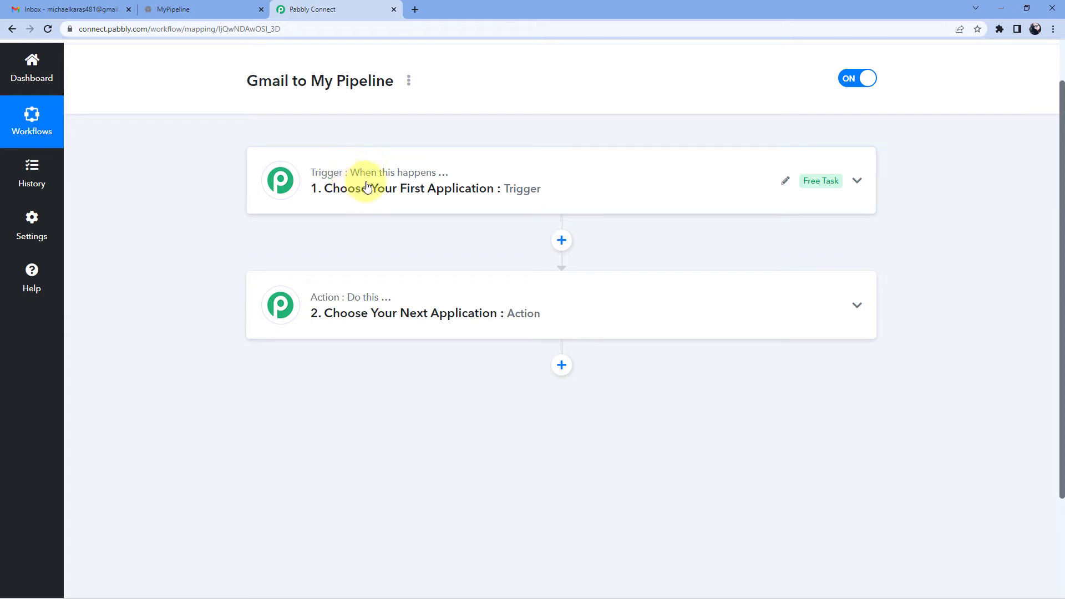
mouse_move(361, 302)
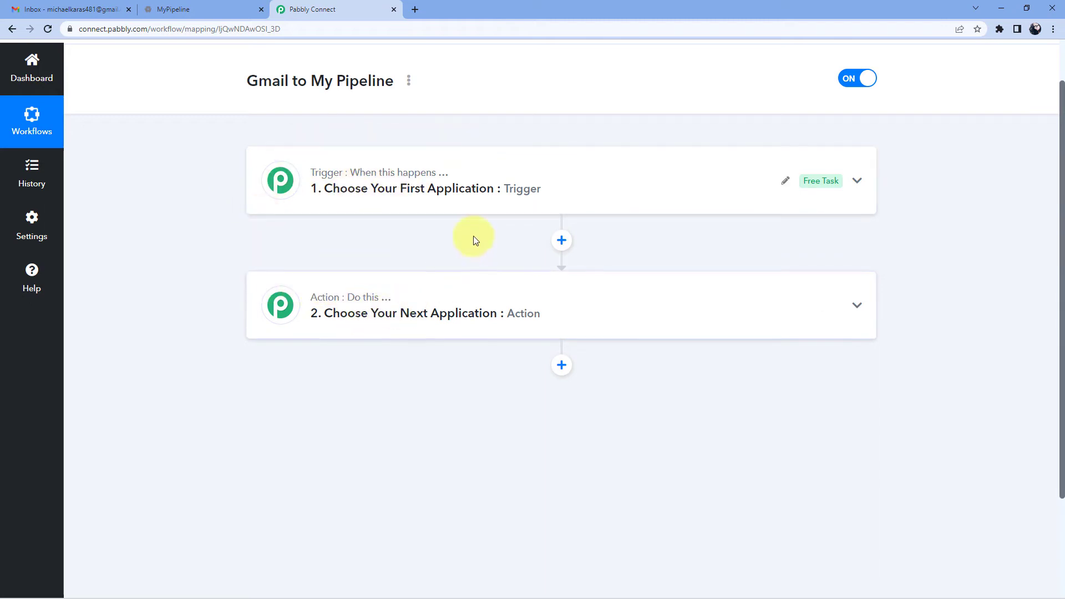
click(544, 170)
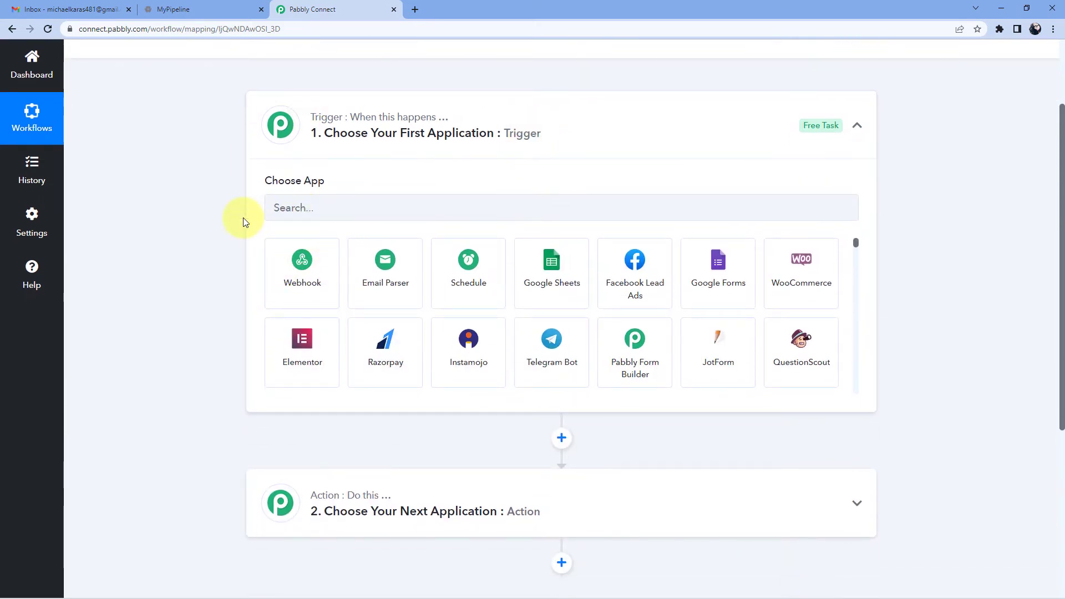
- Choose Email Parser as the workflow's trigger app and copy its generated email address
scroll(243, 217, up, 1)
scroll(243, 217, down, 1)
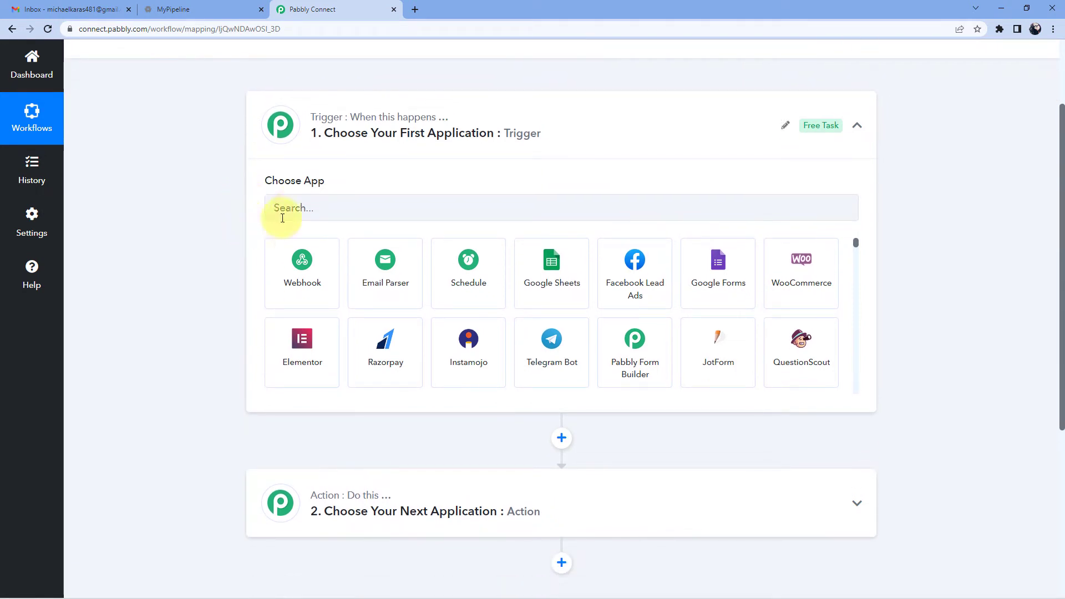
click(301, 204)
text(E)
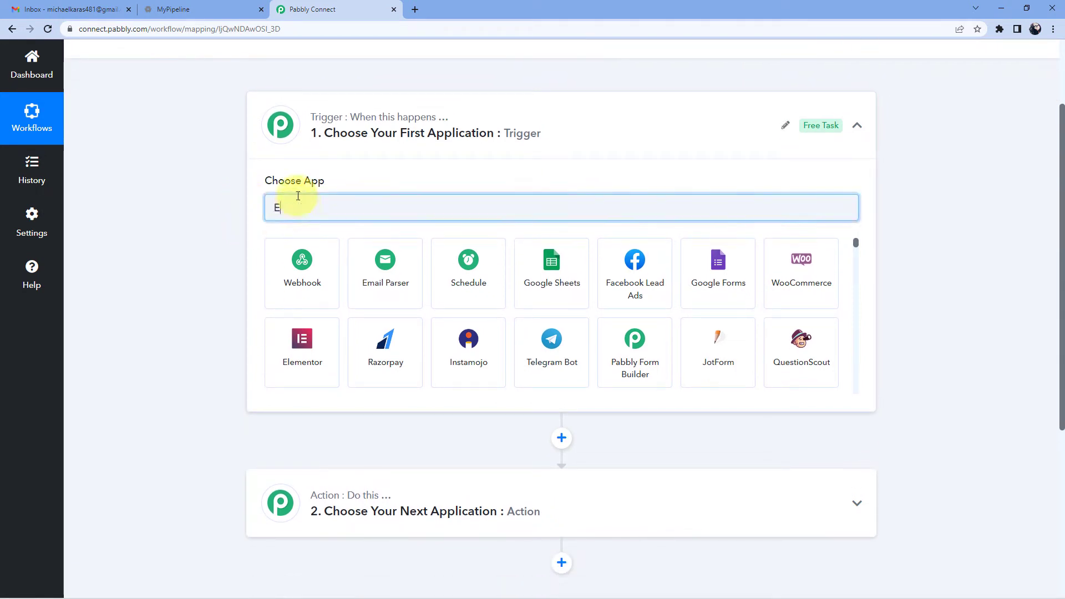
text(mail)
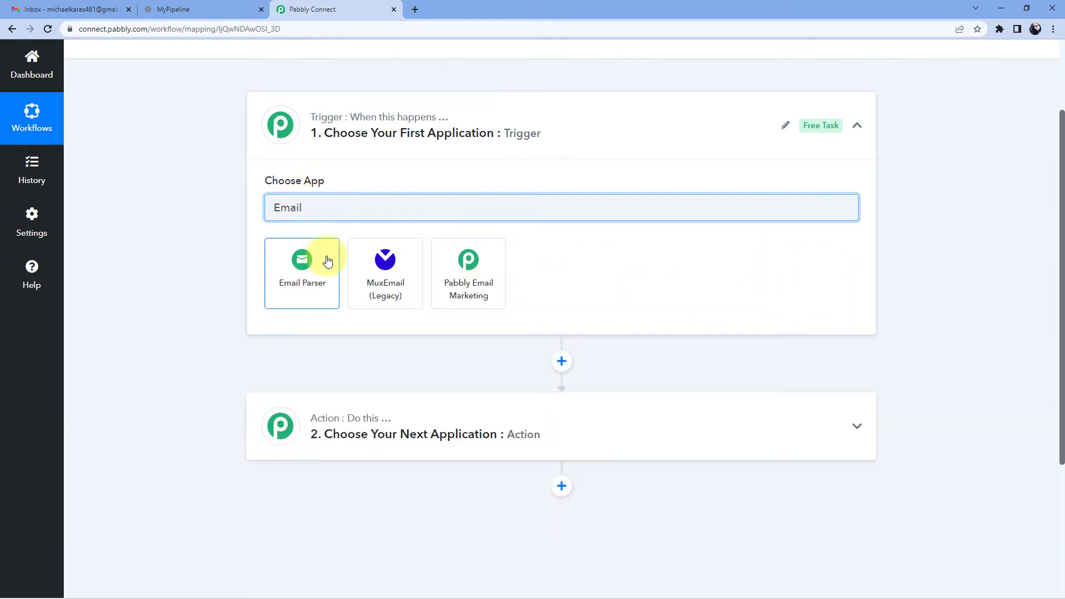
click(327, 261)
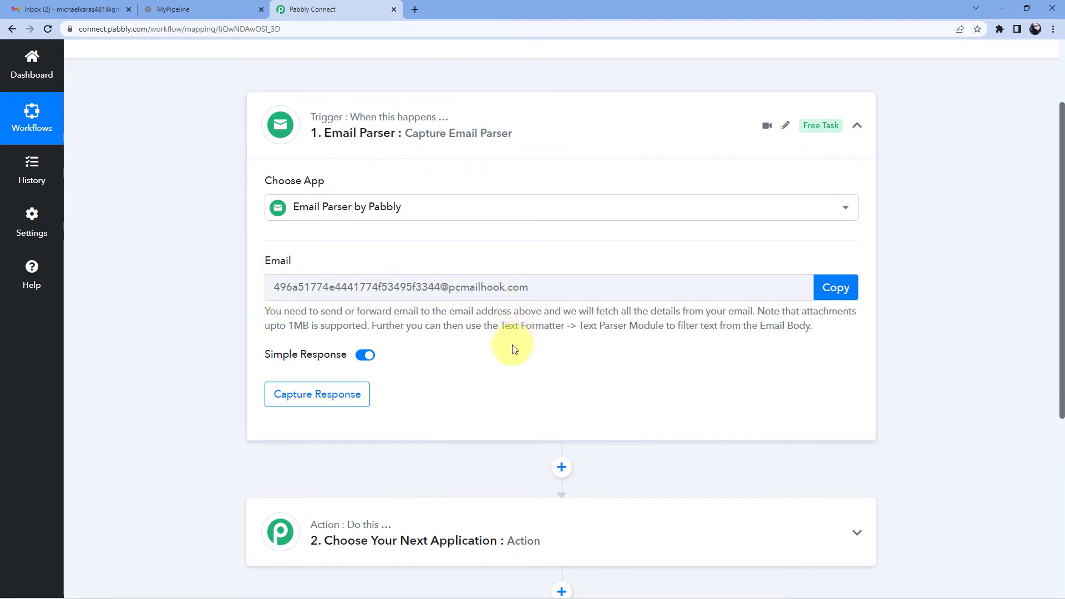
click(817, 299)
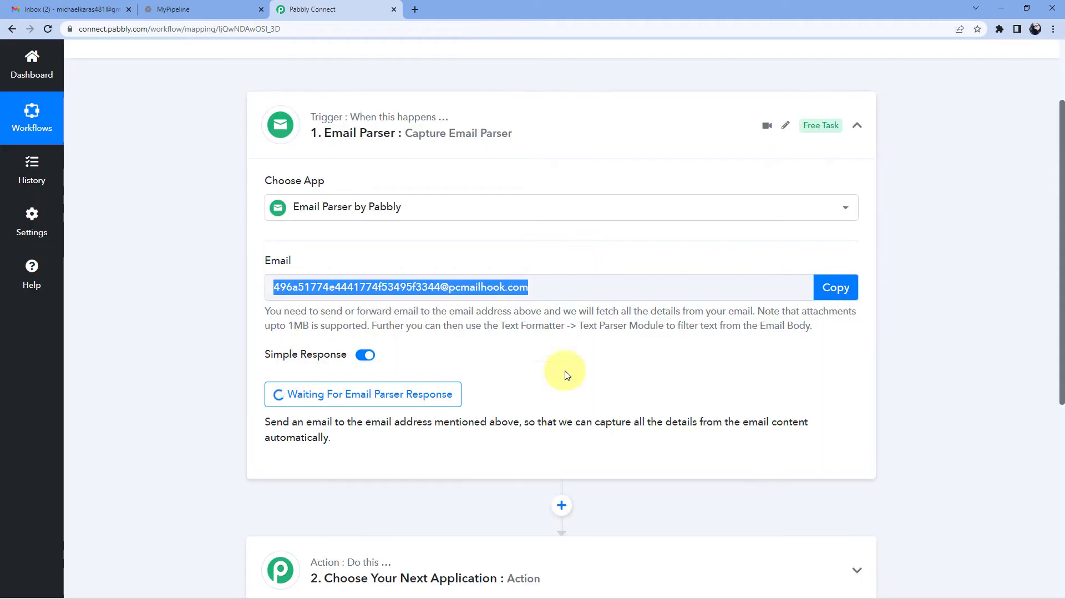
- Switch to Gmail, archive both inbox conversations and open the Forwarding and POP/IMAP settings
click(74, 8)
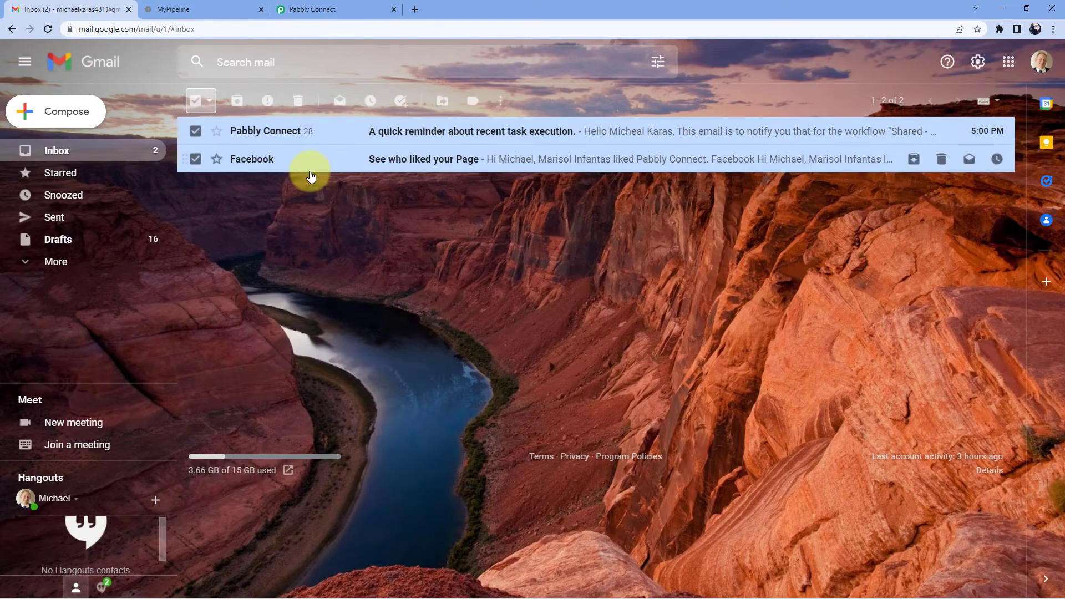
click(237, 100)
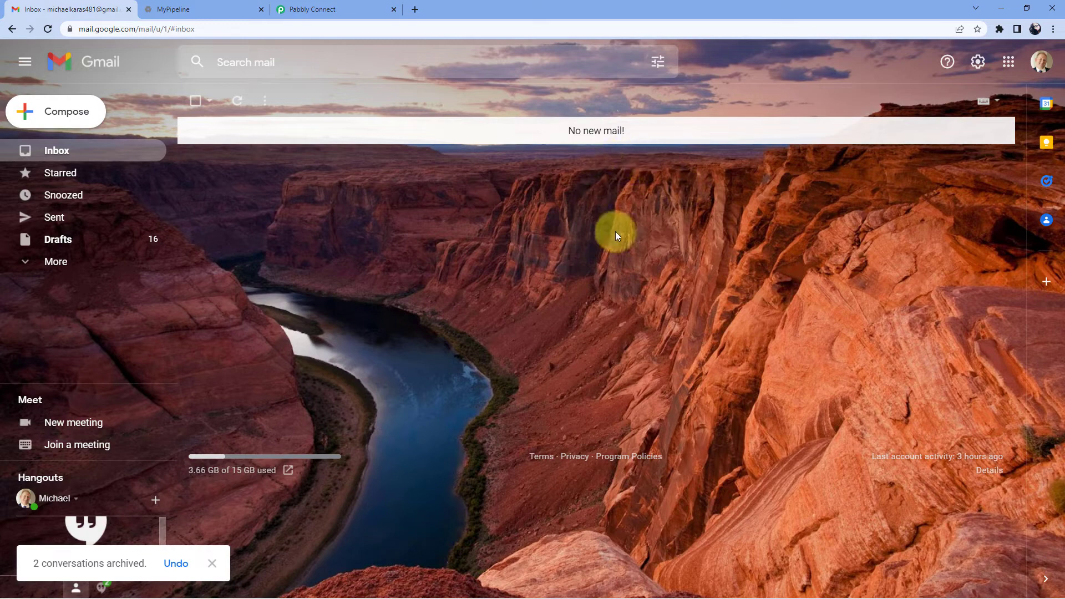
click(978, 63)
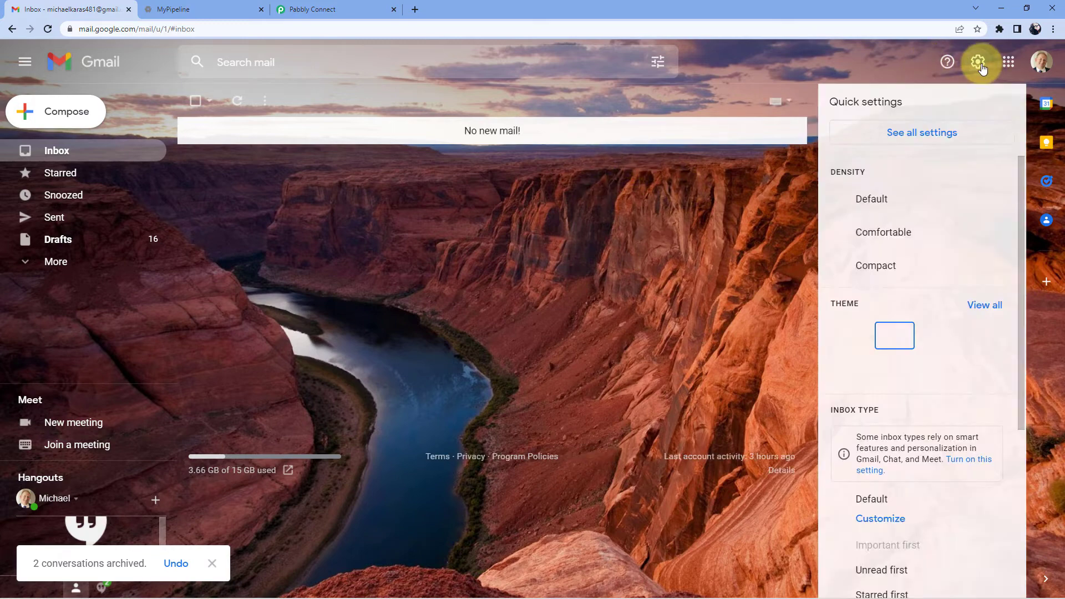
click(931, 144)
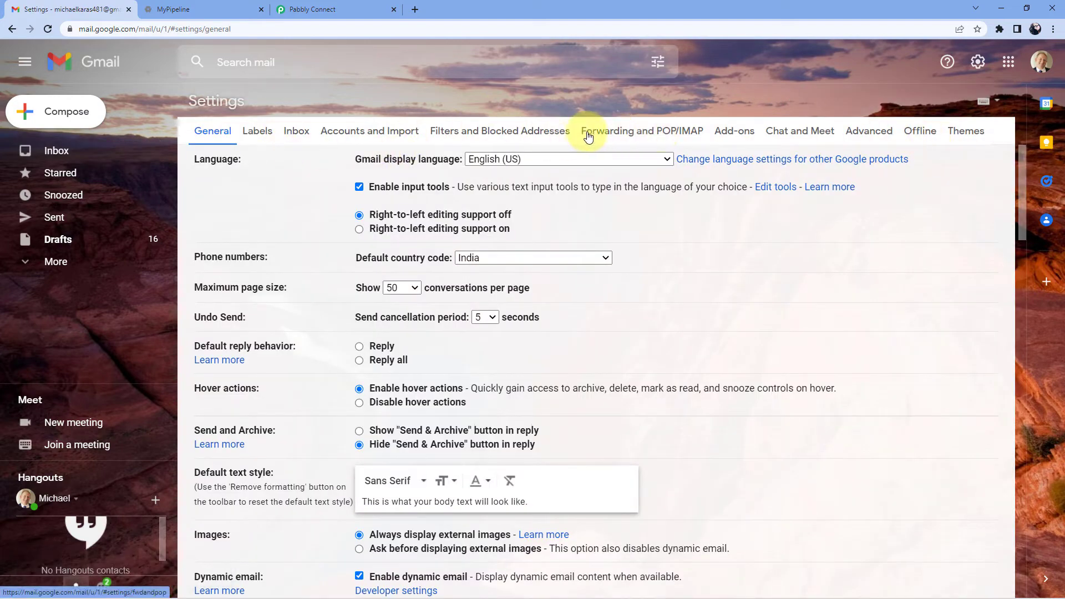
click(659, 139)
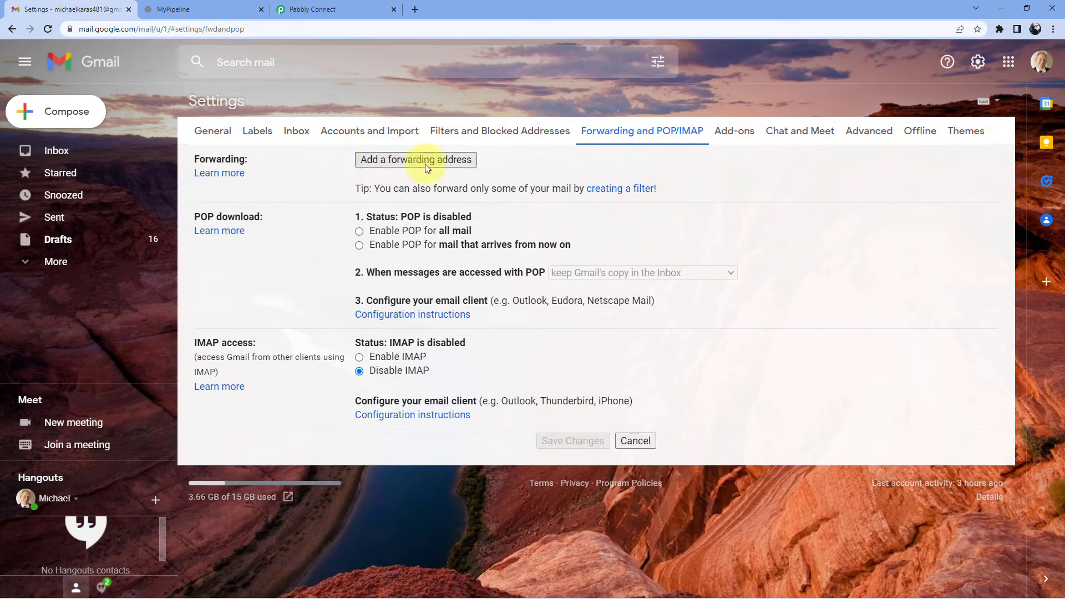
- Add the copied email parser address as a forwarding address and confirm forwarding mail to it
click(411, 161)
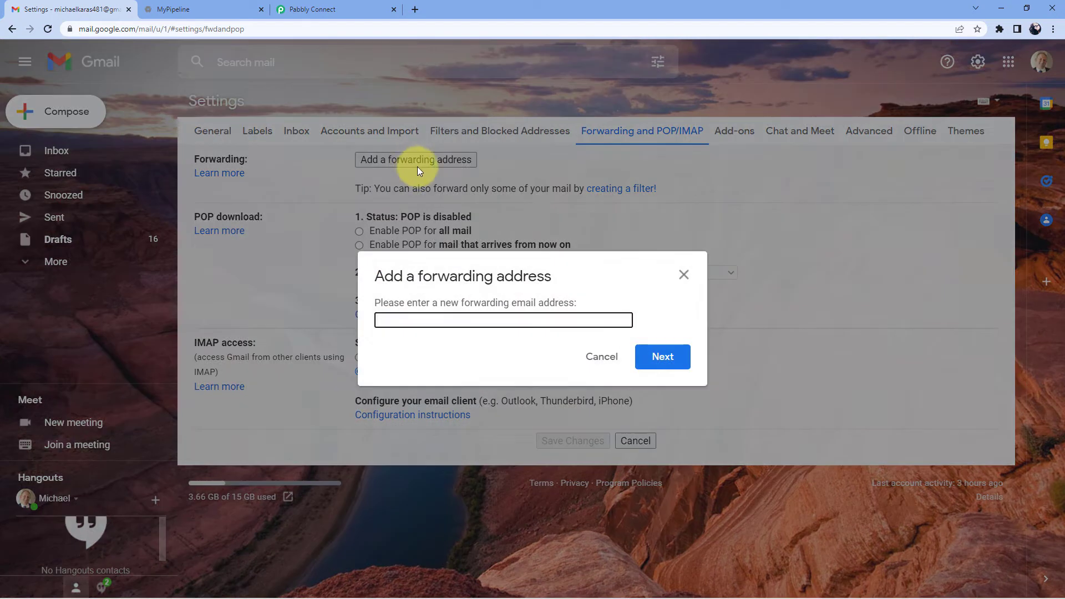
right_click(388, 321)
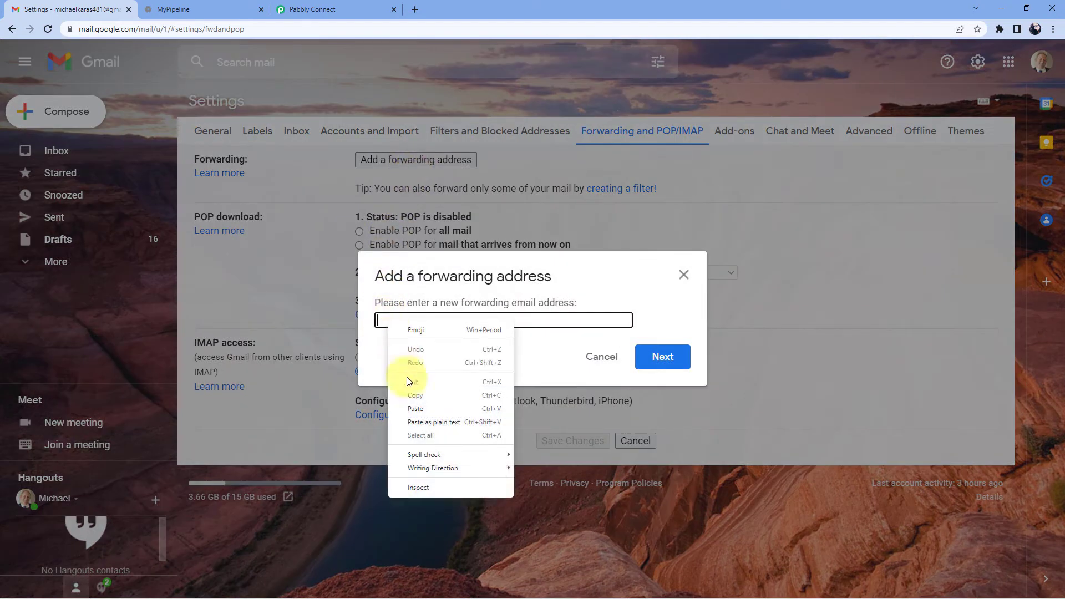
click(417, 408)
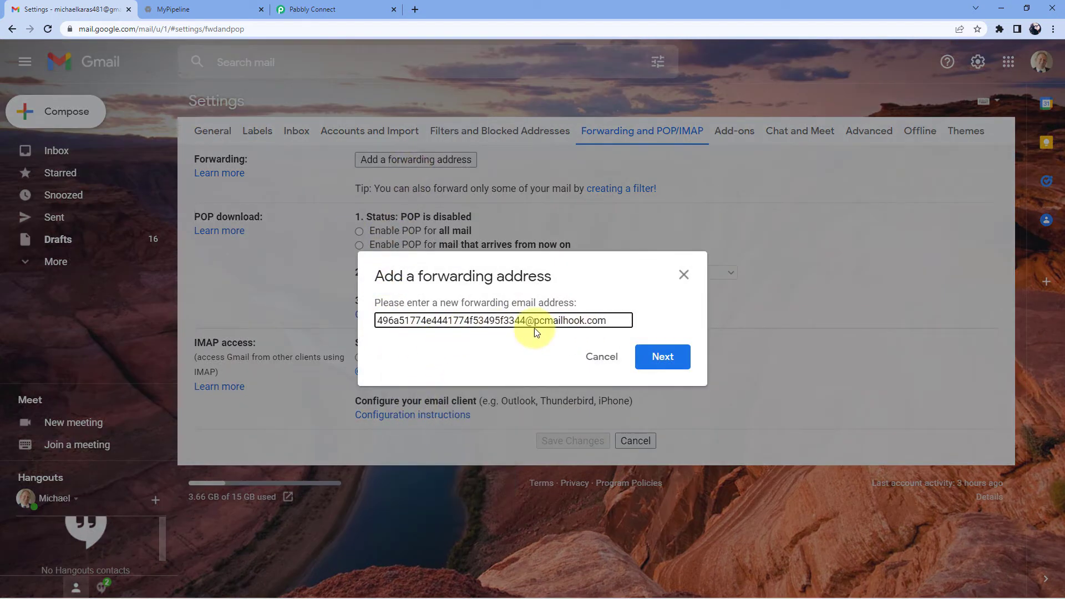
click(673, 358)
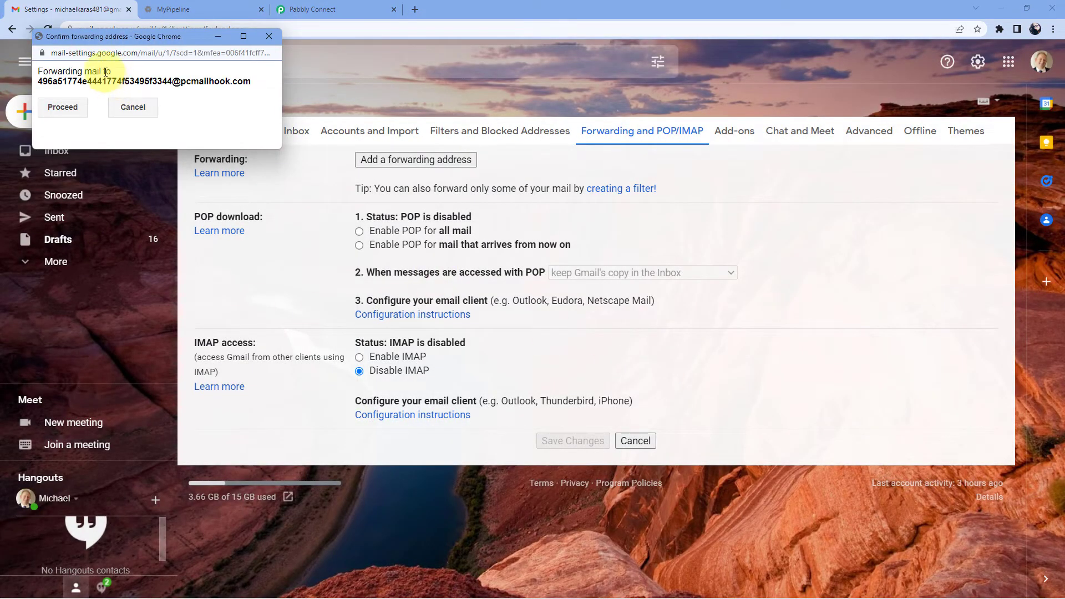
click(61, 110)
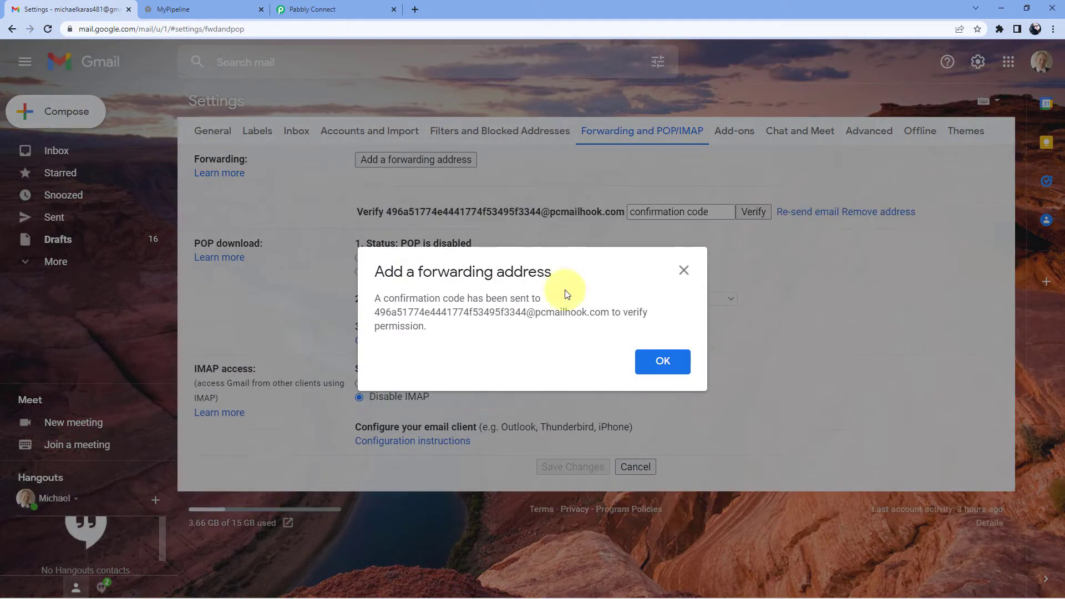
click(674, 363)
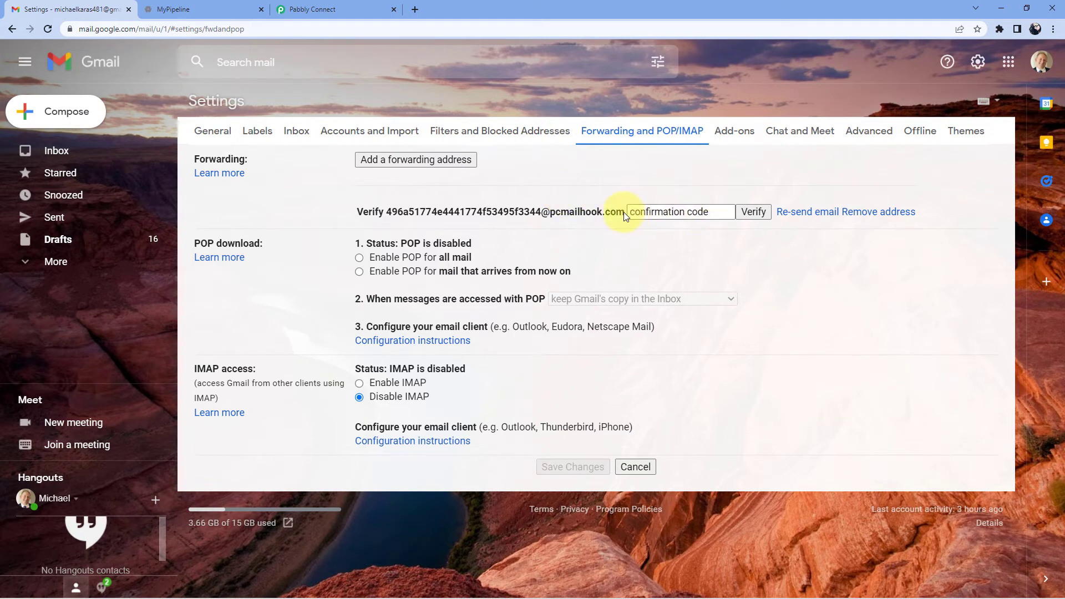
- Switch to Pabbly Connect and examine the Email Parser's captured response, from the sender fields through to the body text
drag(624, 213, 390, 211)
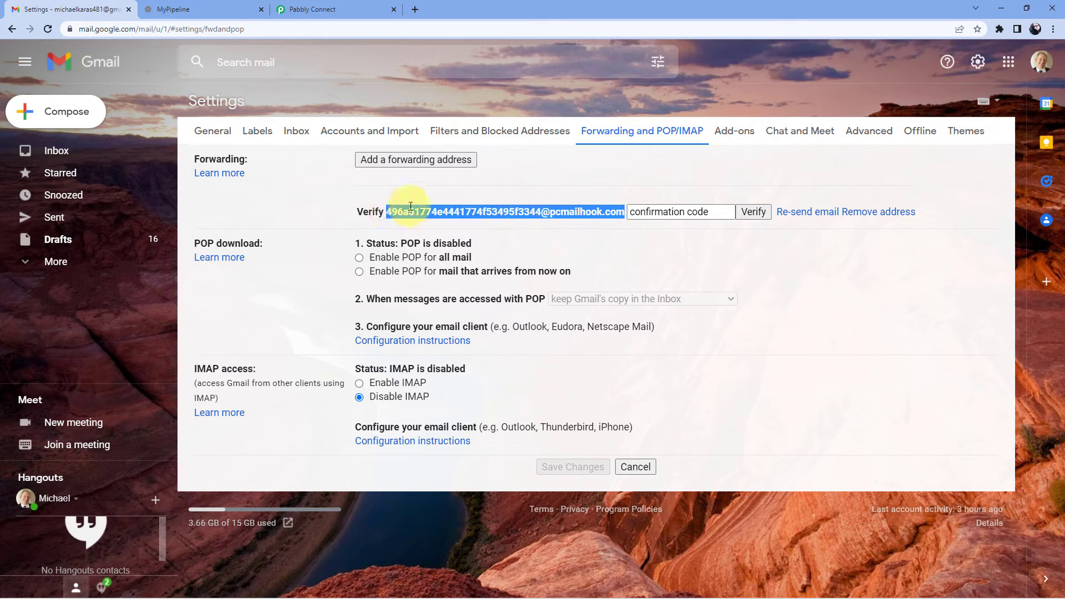
click(547, 184)
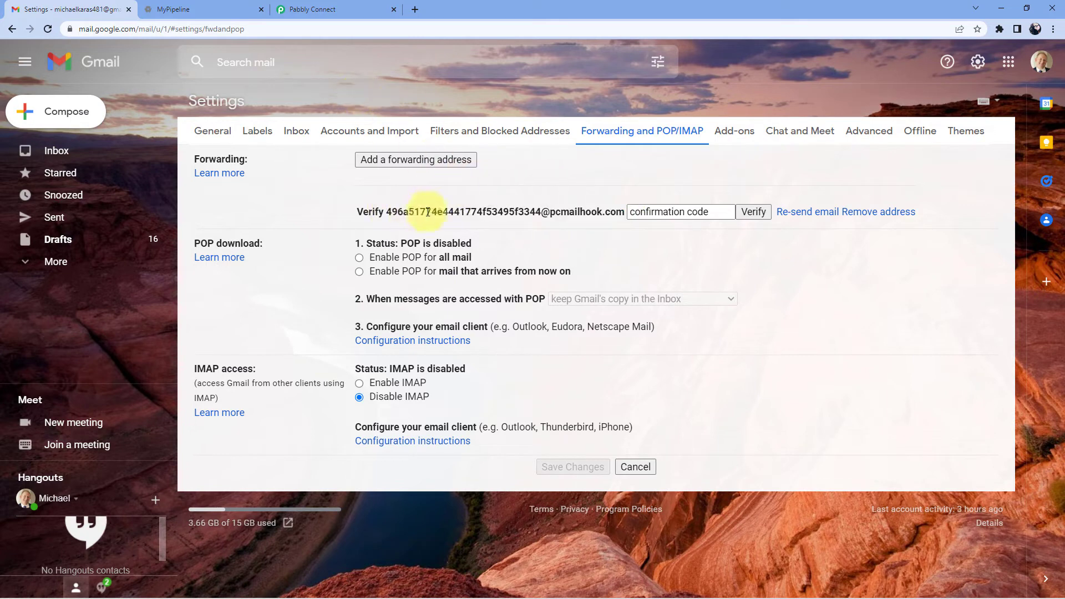
click(353, 10)
click(459, 244)
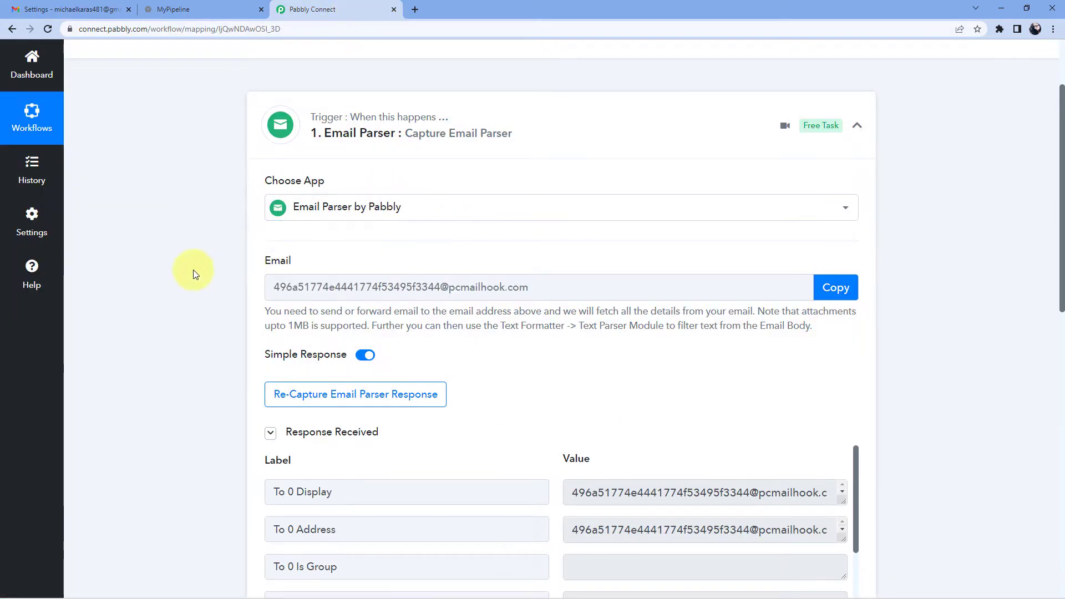
scroll(194, 274, down, 4)
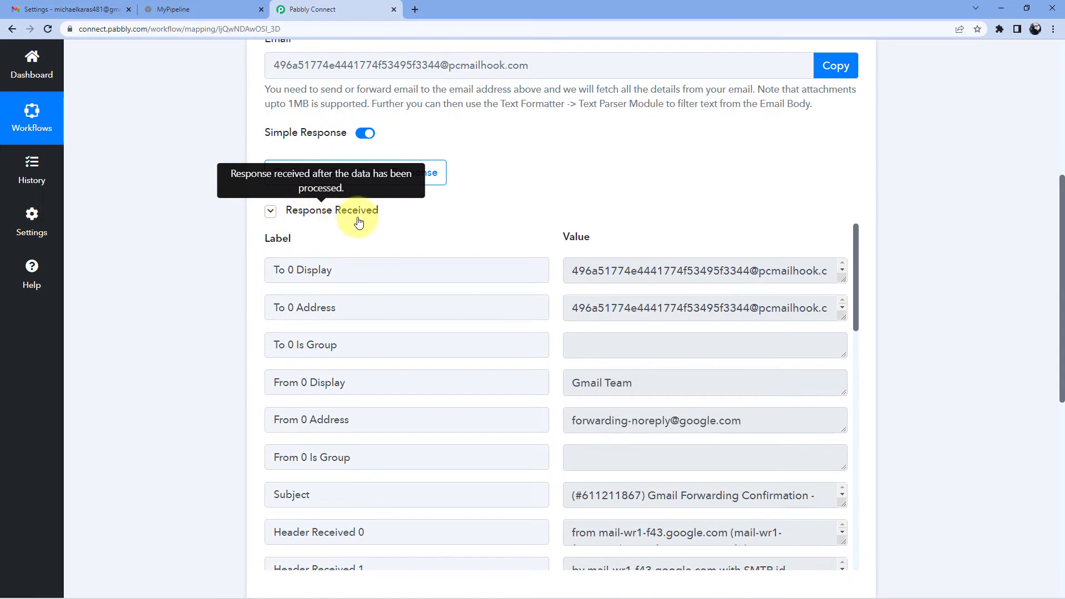
scroll(494, 219, down, 1)
scroll(550, 227, down, 2)
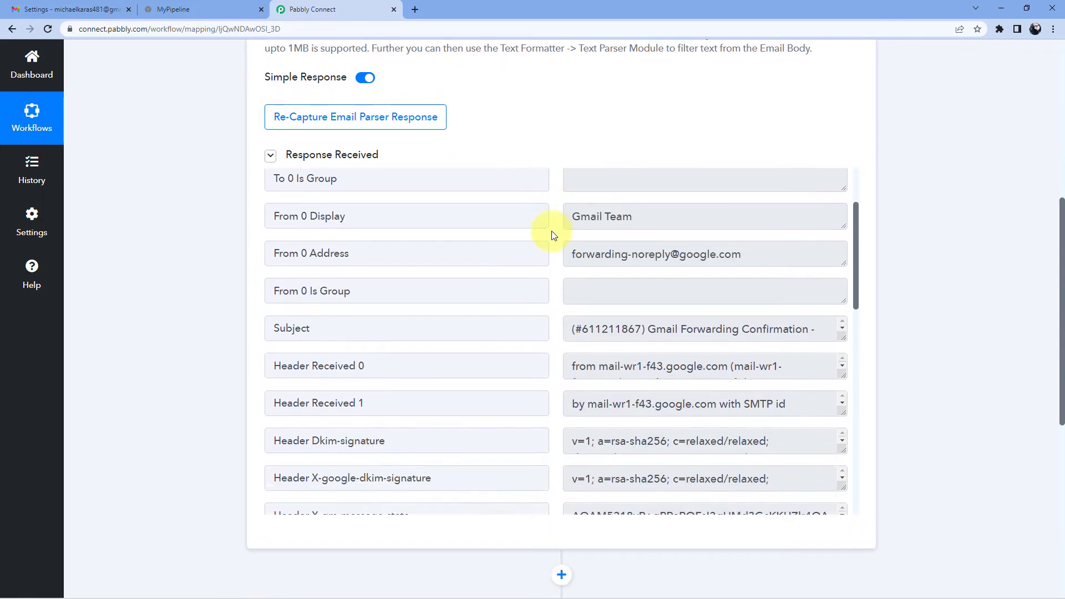
scroll(552, 232, down, 1)
scroll(554, 233, up, 2)
drag(635, 272, 569, 270)
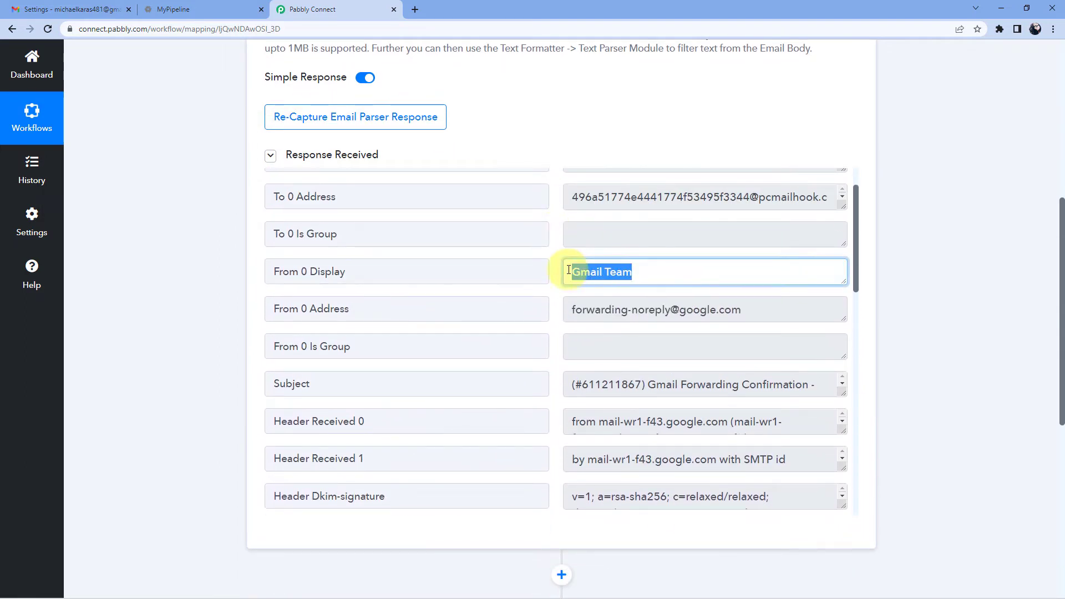
click(552, 273)
scroll(554, 274, down, 10)
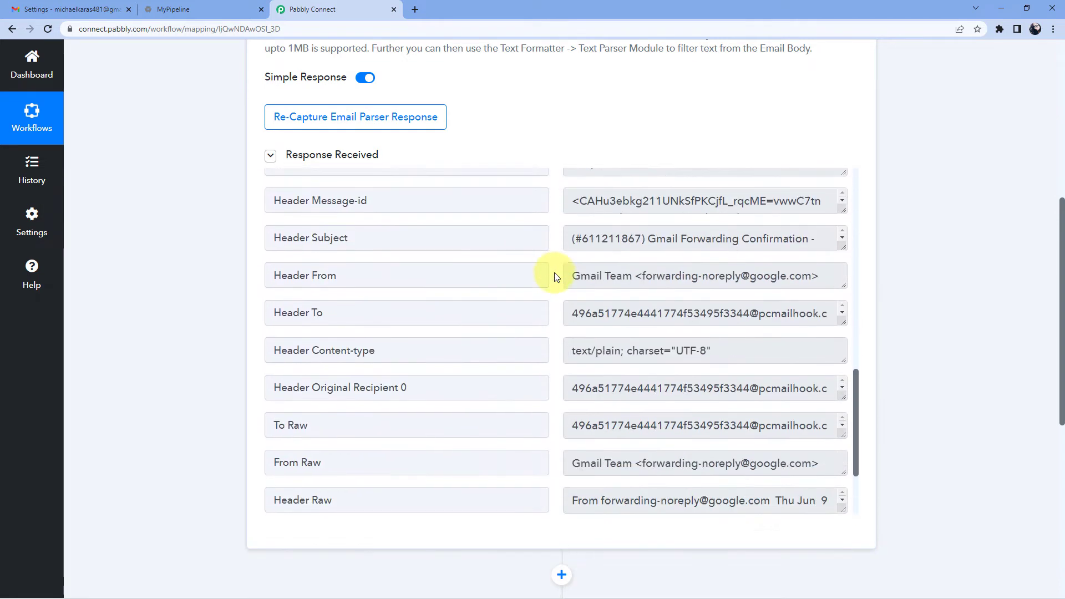
scroll(555, 275, down, 2)
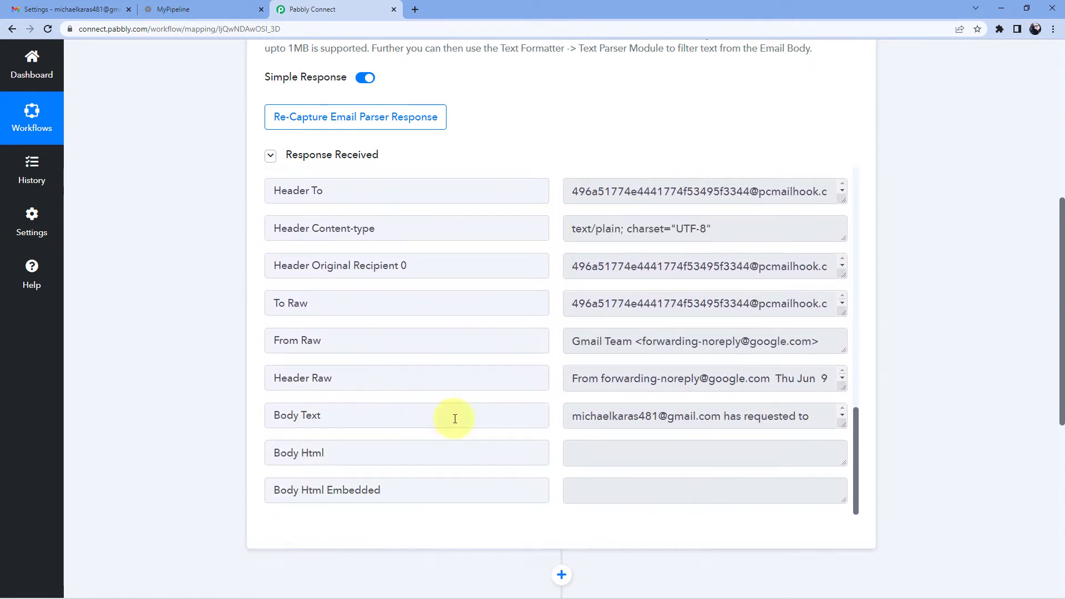
- Enlarge the Body Text value in the captured response and copy the forwarding confirmation code from it
drag(846, 423, 841, 502)
scroll(757, 398, down, 1)
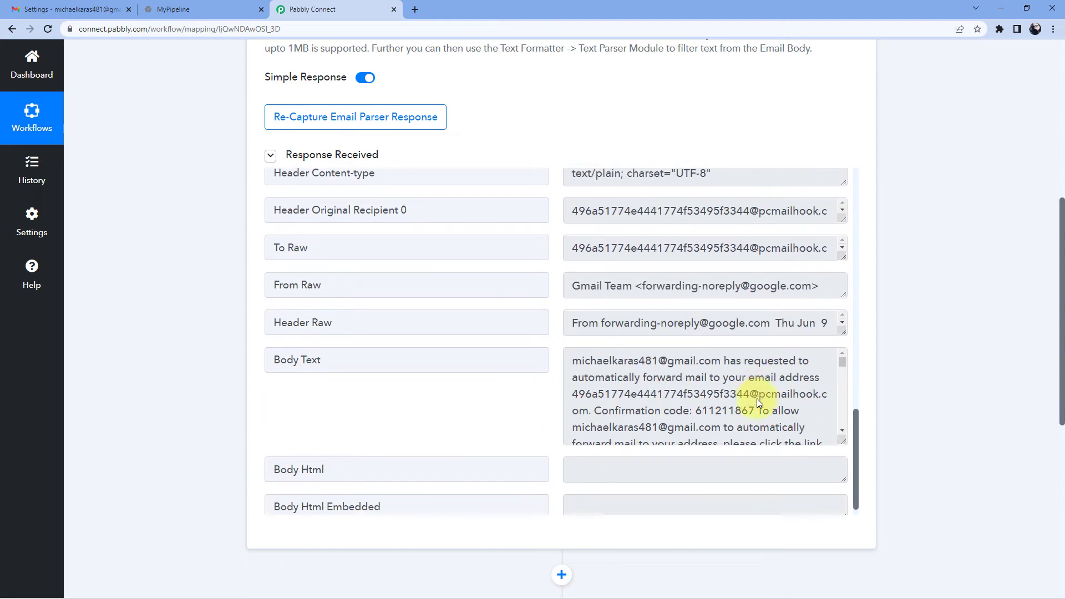
double_click(724, 411)
right_click(727, 411)
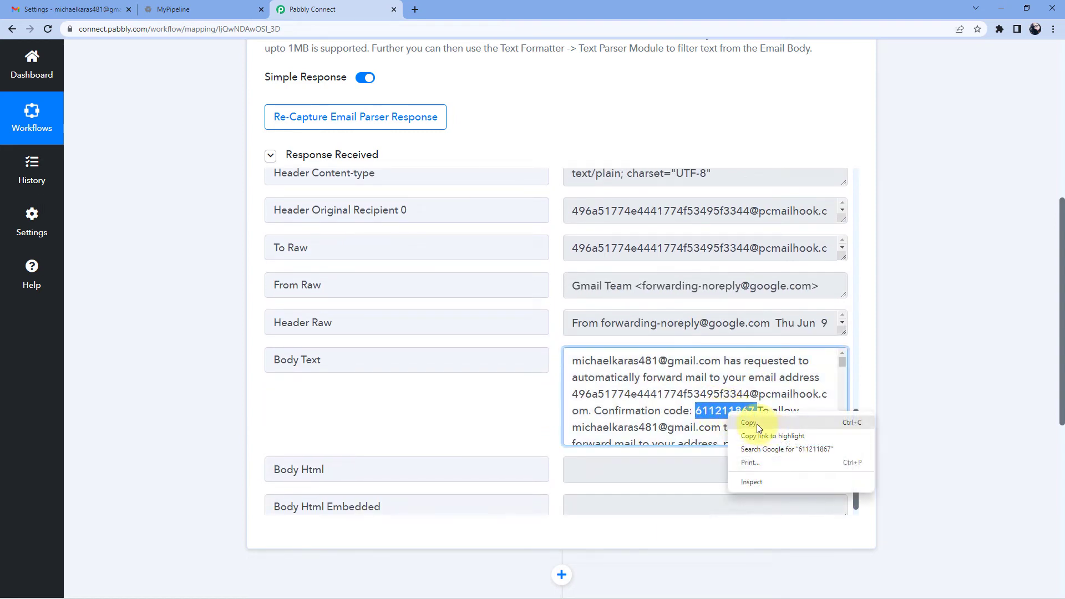
click(748, 423)
- Switch to Gmail, paste the confirmation code for the new forwarding address and verify it
click(77, 9)
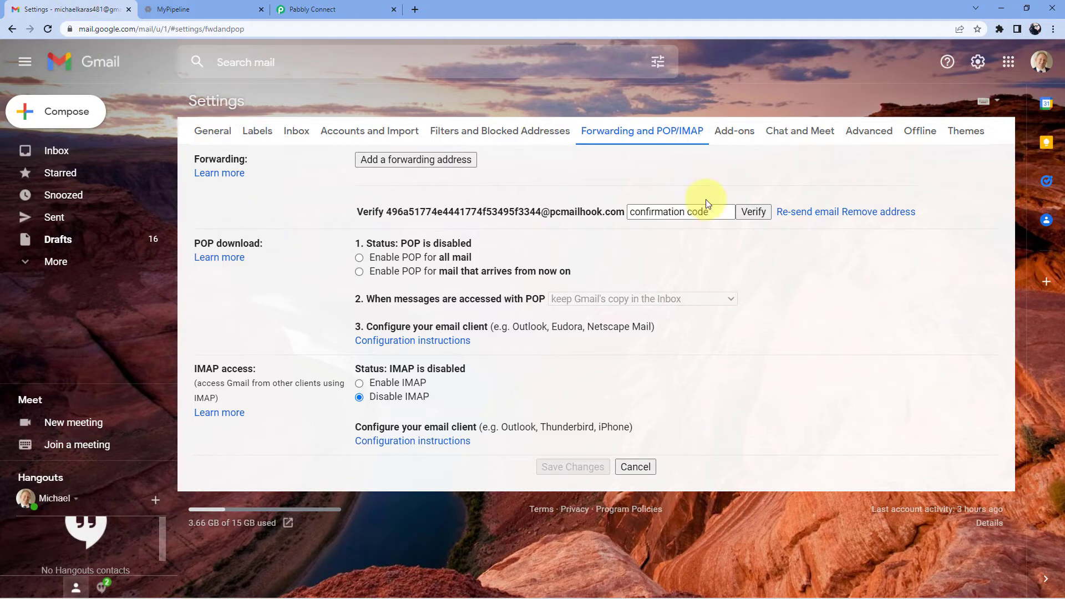
right_click(673, 211)
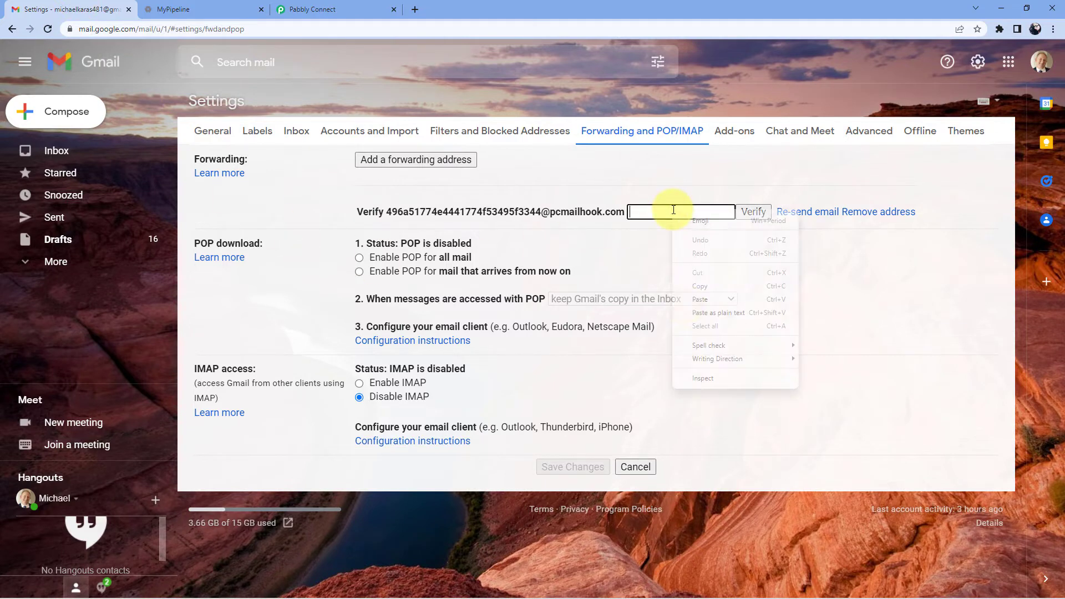
click(721, 295)
click(755, 213)
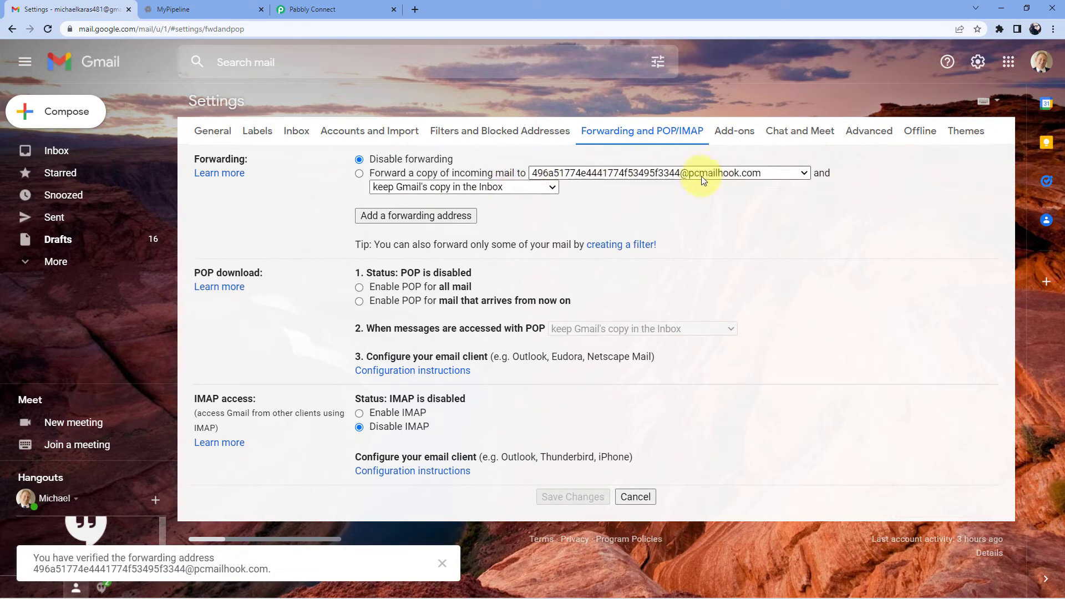
- Enable forwarding a copy of incoming mail to the email parser address, save the changes and reopen the forwarding settings for review
click(360, 174)
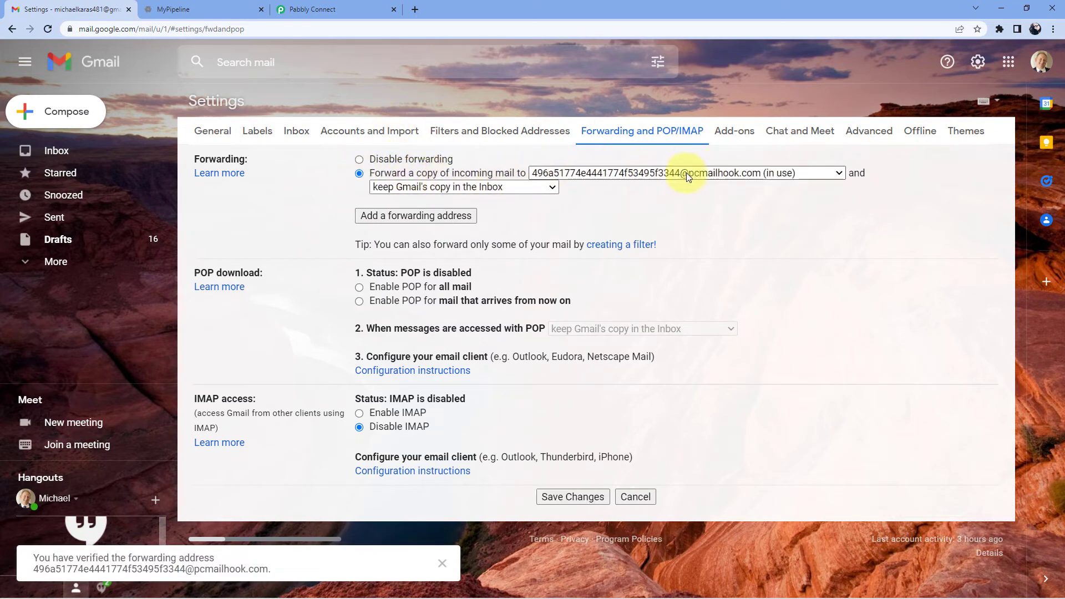
click(566, 497)
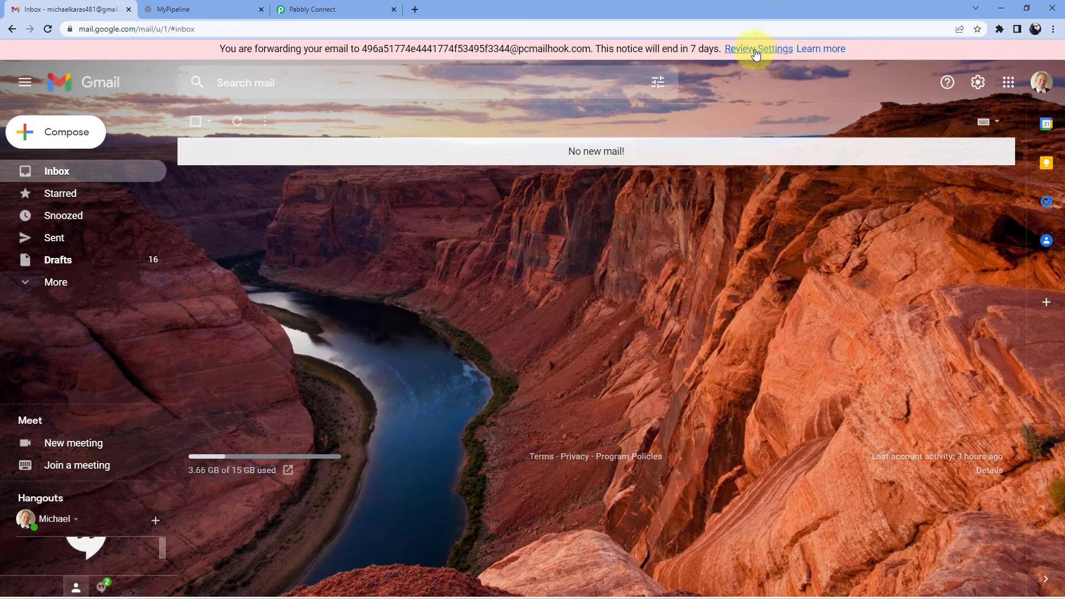
click(756, 49)
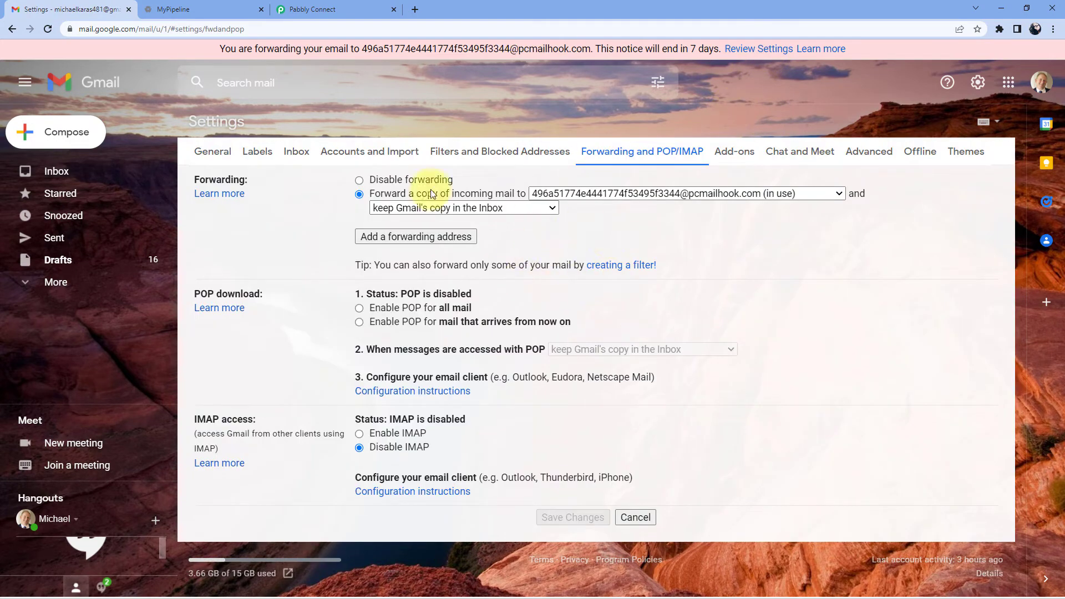
- Switch to Pabbly Connect and re-capture the Email Parser response, confirming the recapture
click(312, 9)
scroll(514, 168, up, 2)
scroll(513, 168, up, 2)
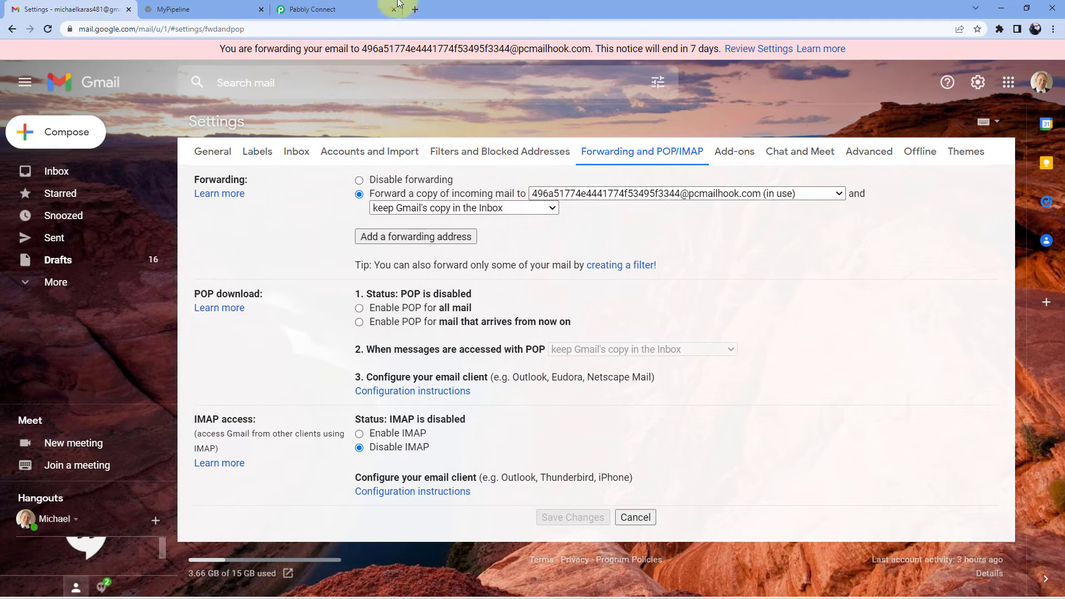
click(343, 14)
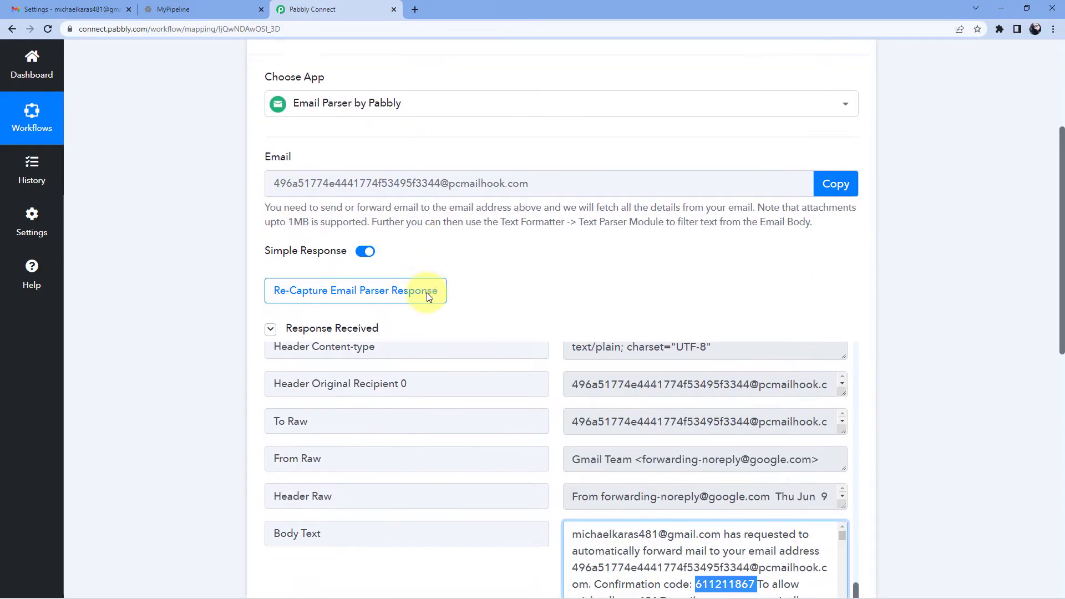
scroll(428, 290, down, 2)
scroll(496, 221, up, 1)
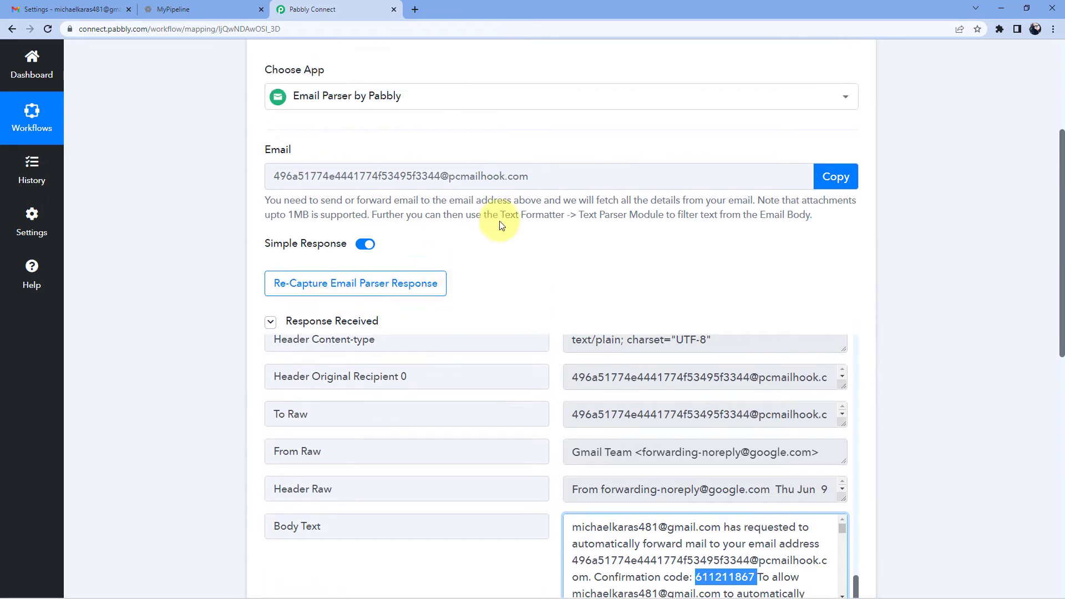
scroll(502, 222, down, 2)
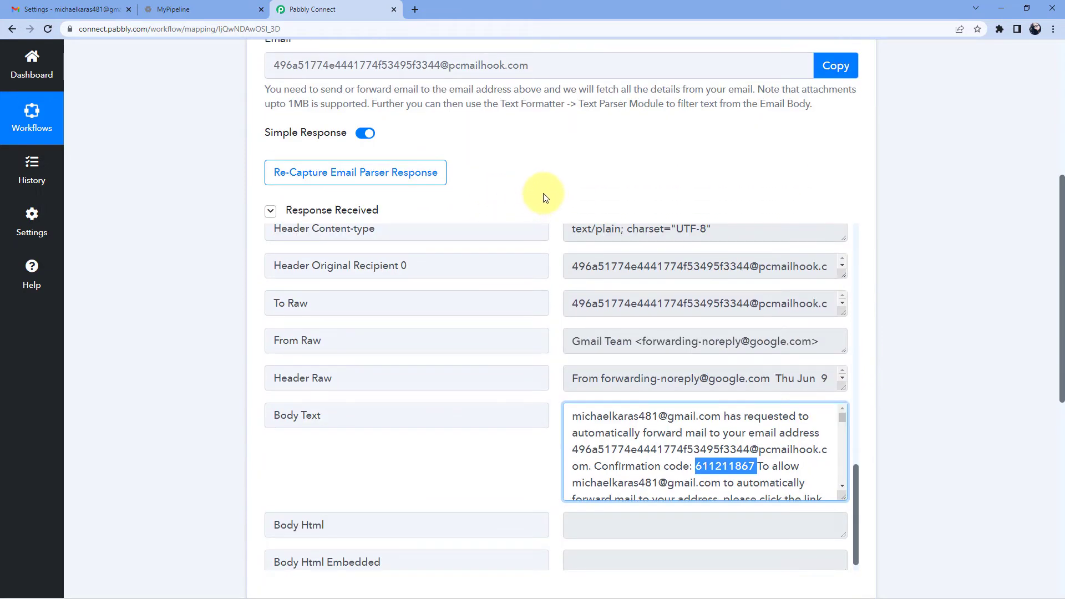
click(106, 10)
click(316, 8)
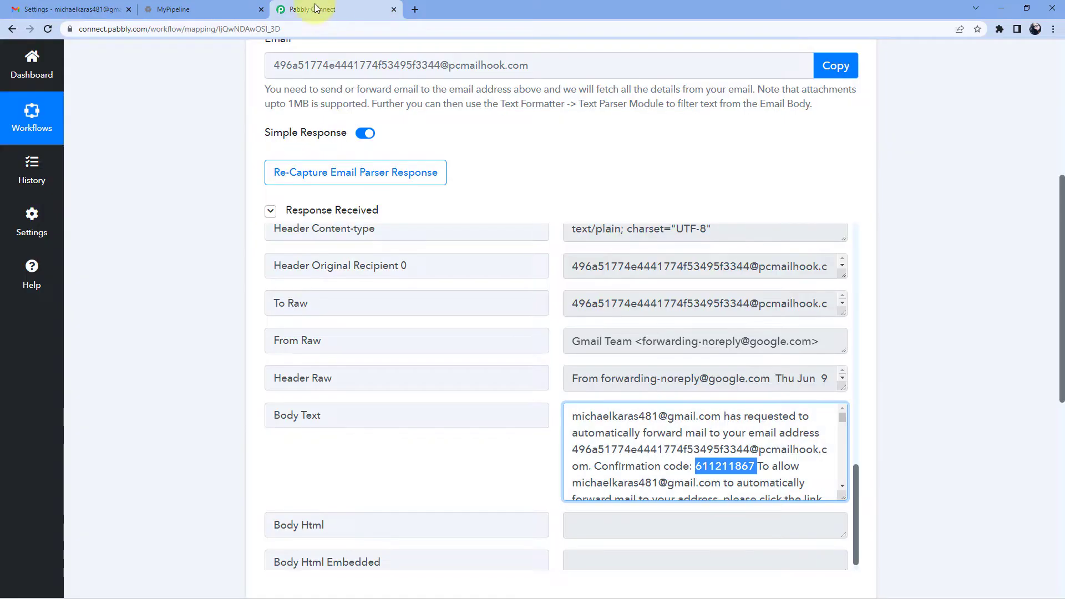
click(285, 173)
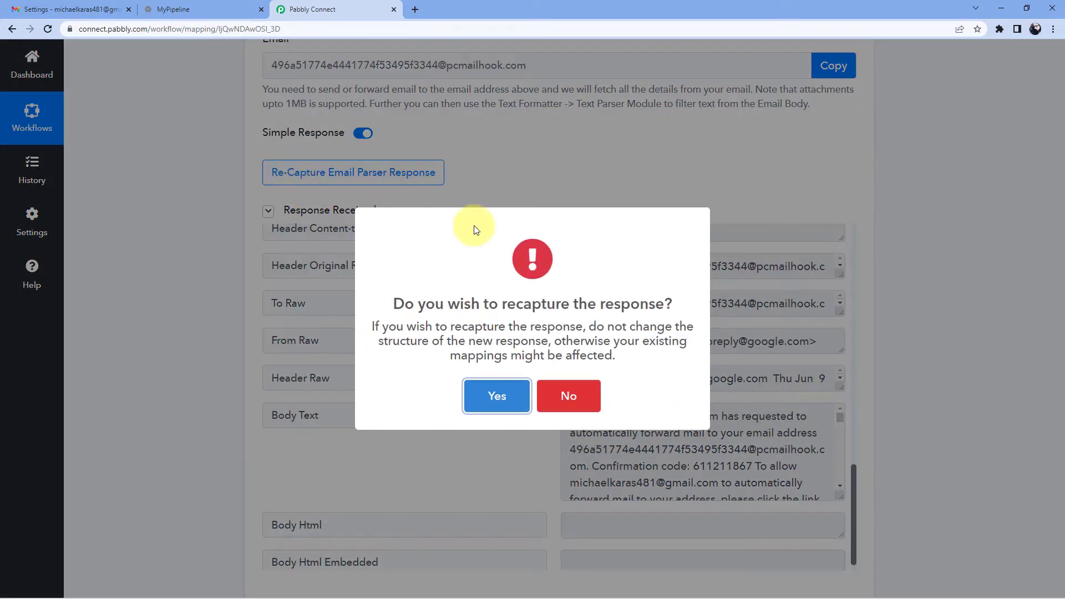
click(488, 394)
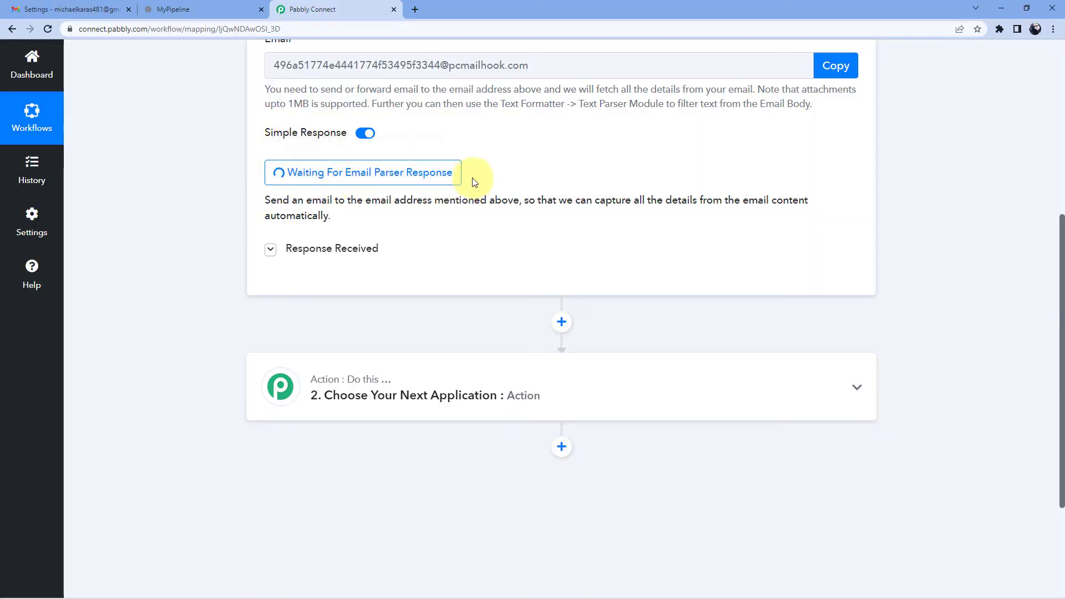
- Open a new browser tab, and copy the forwarding Gmail account's email address from its account details
click(413, 10)
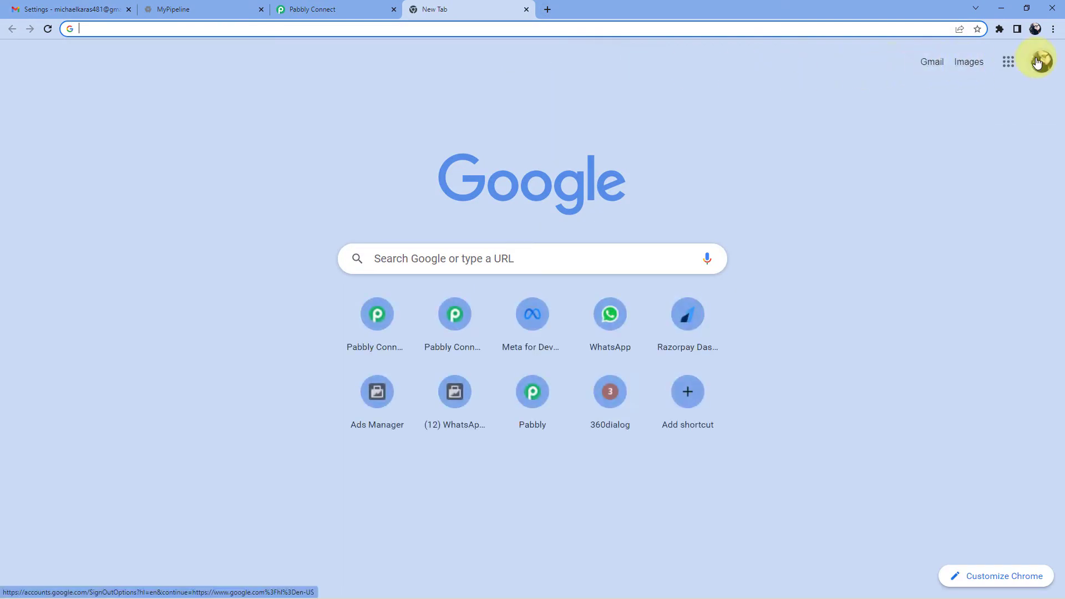
click(1037, 62)
click(44, 10)
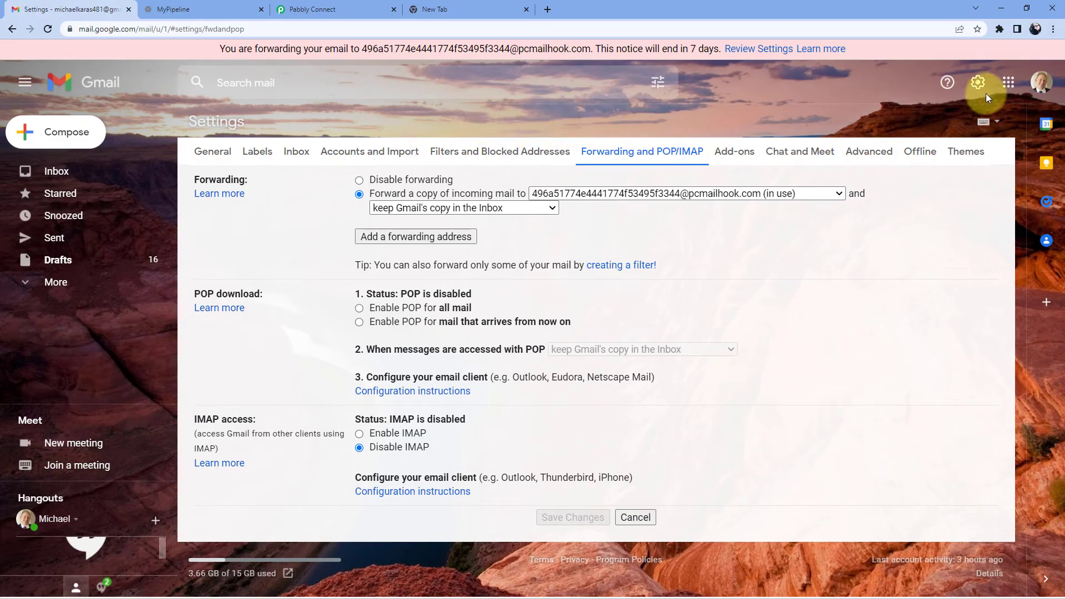
click(1042, 82)
drag(999, 208, 867, 209)
right_click(890, 210)
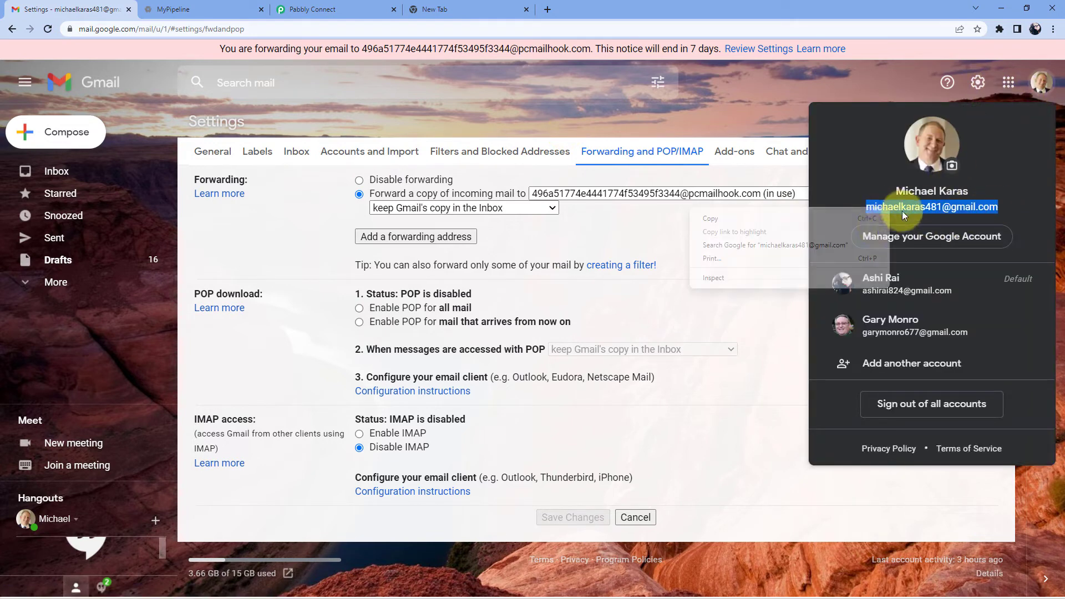
click(799, 219)
click(747, 112)
- Return to the new browser tab and open the Gmail inbox of a different Google account
click(444, 17)
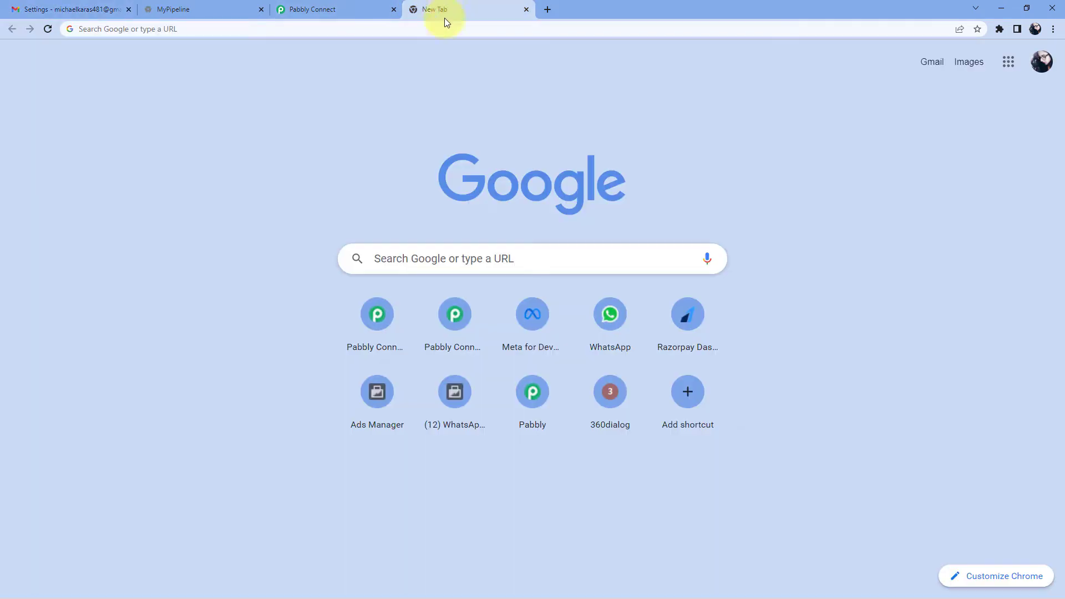
click(1040, 71)
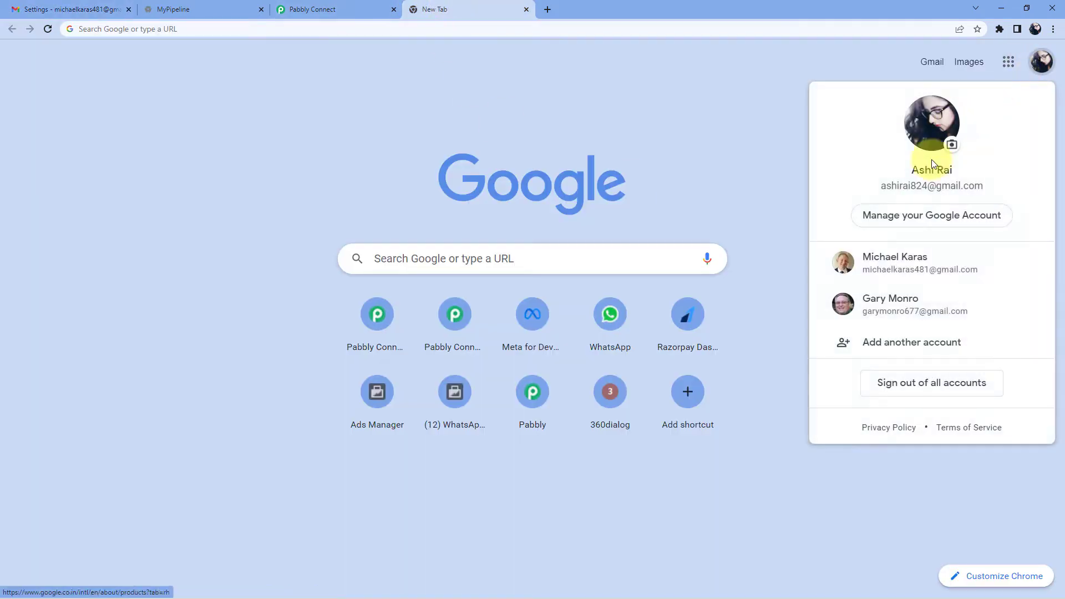
click(897, 308)
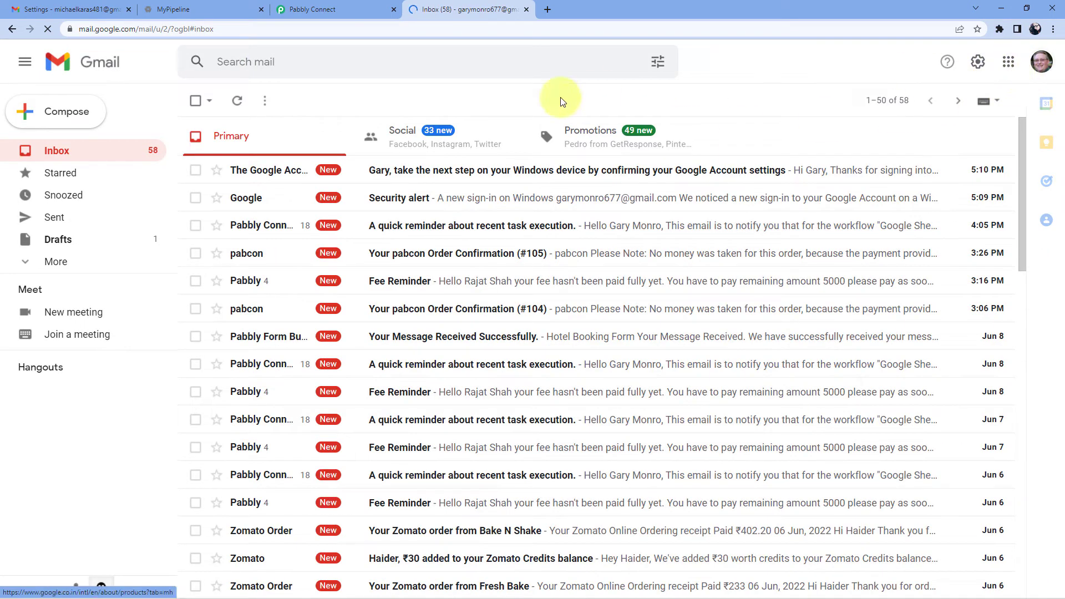
- Send an email to the copied address with subject "This is a test mail" and body "Hello. We are testing this automation."
click(68, 114)
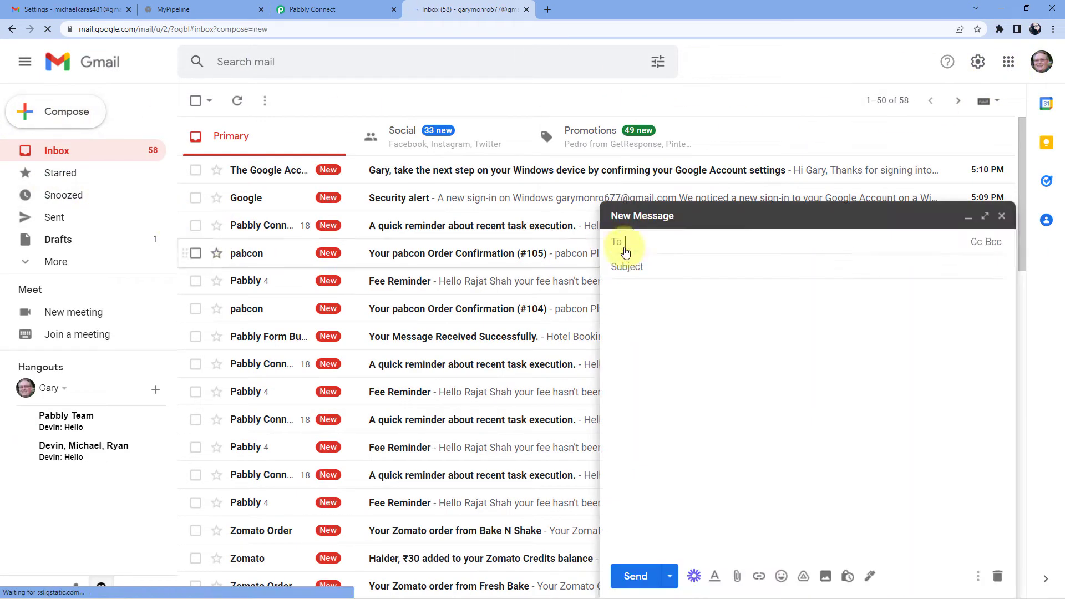
right_click(636, 243)
click(667, 333)
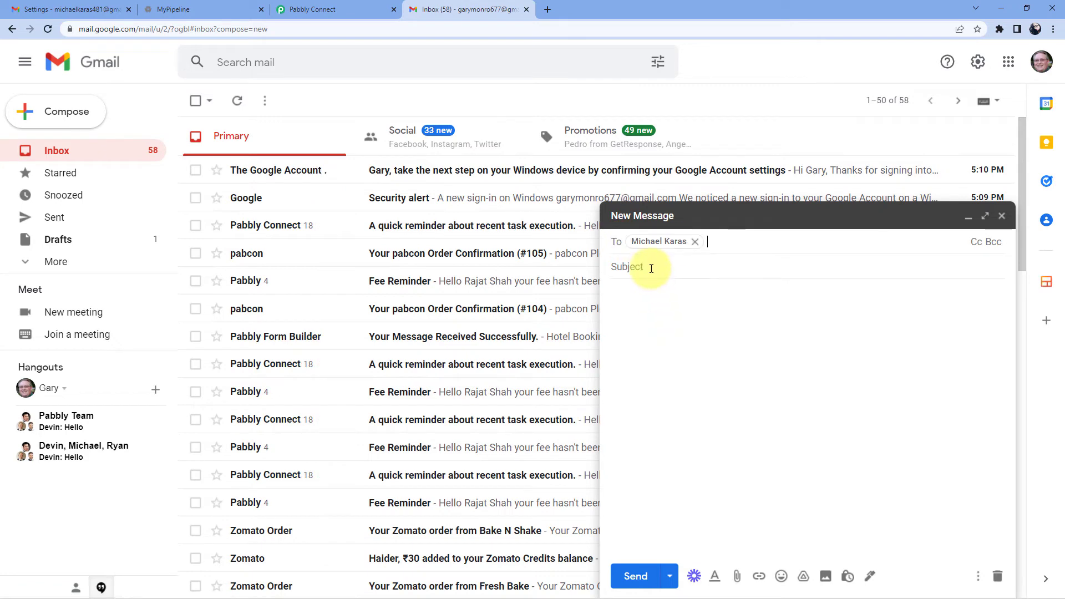
click(651, 268)
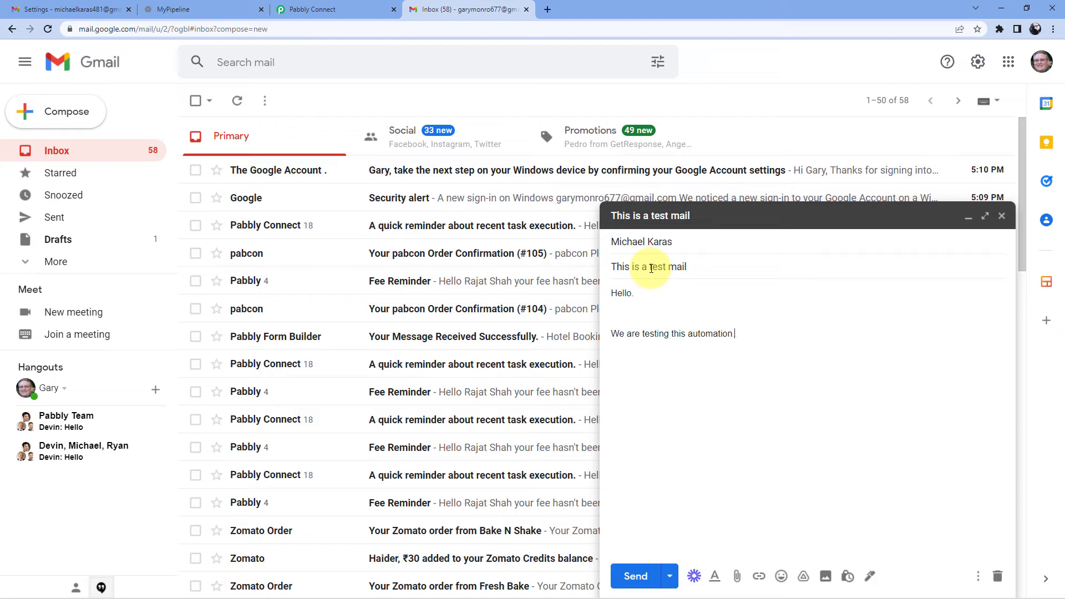
click(637, 575)
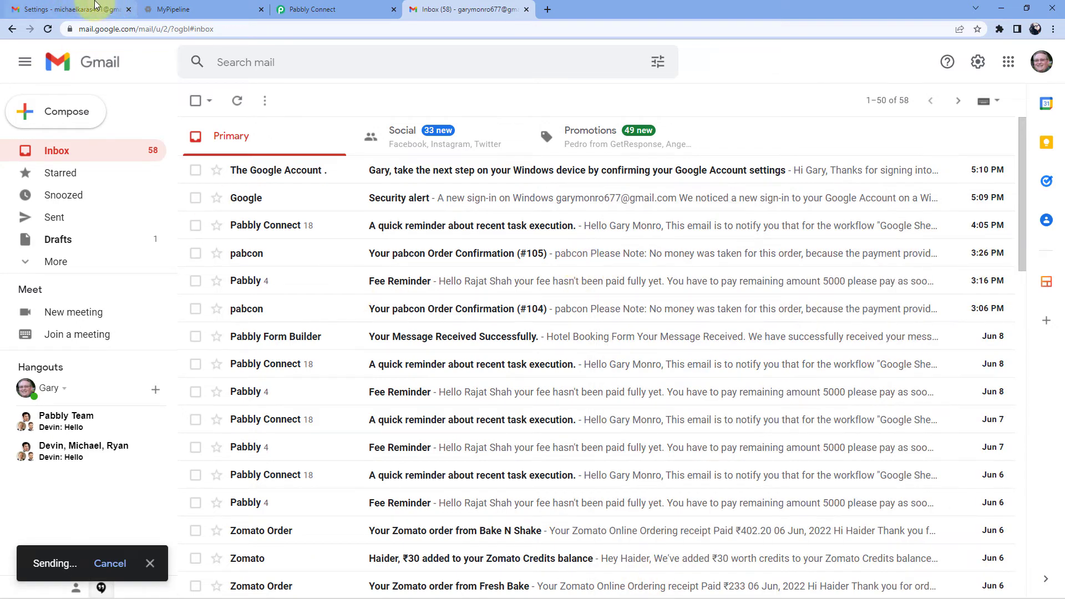
- Switch to the forwarding account's Gmail and check its inbox for the test mail
click(75, 10)
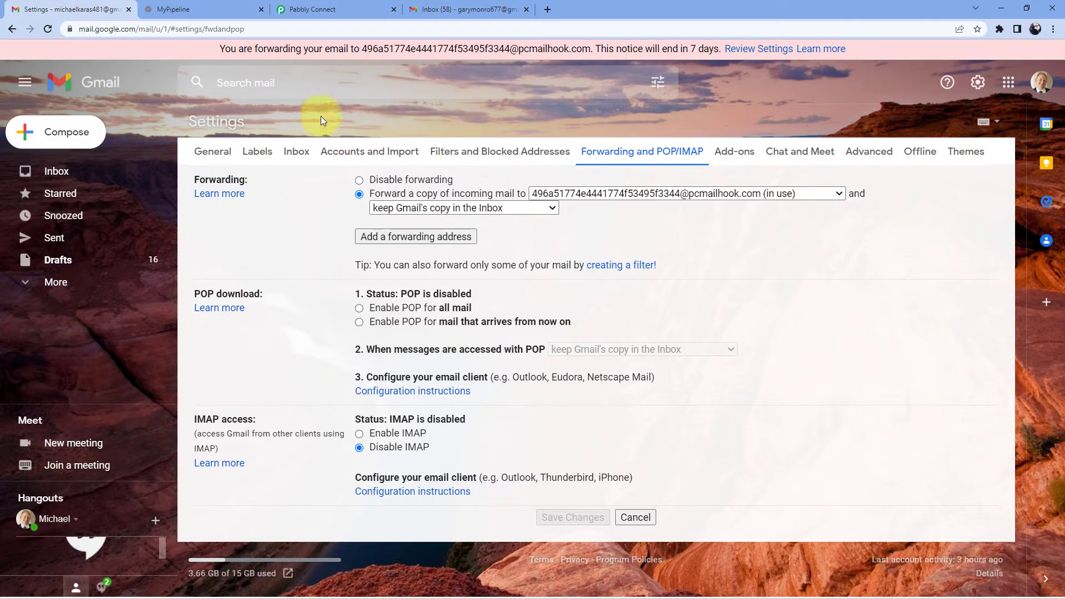
click(56, 170)
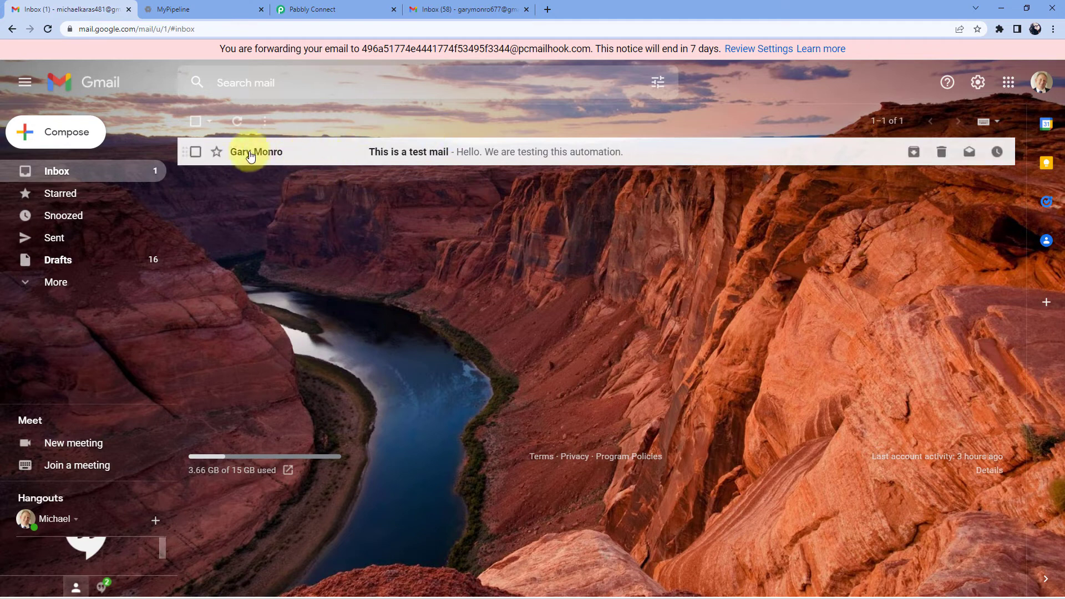
- Check the sending Gmail account's details, and open the "This is a test mail" message in the forwarding account's inbox
click(499, 9)
click(1041, 62)
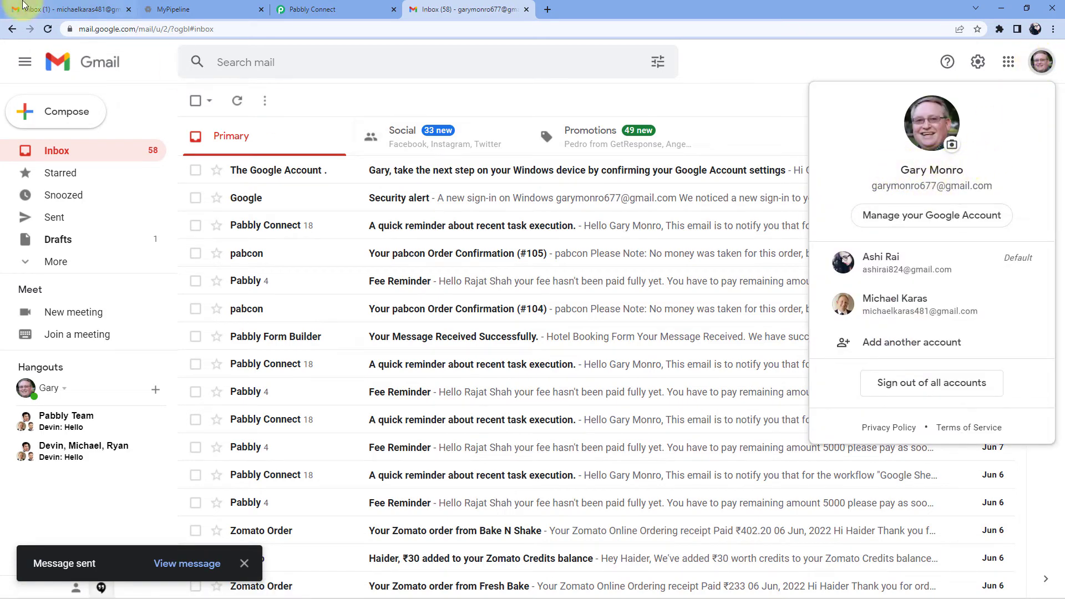
click(72, 8)
click(345, 159)
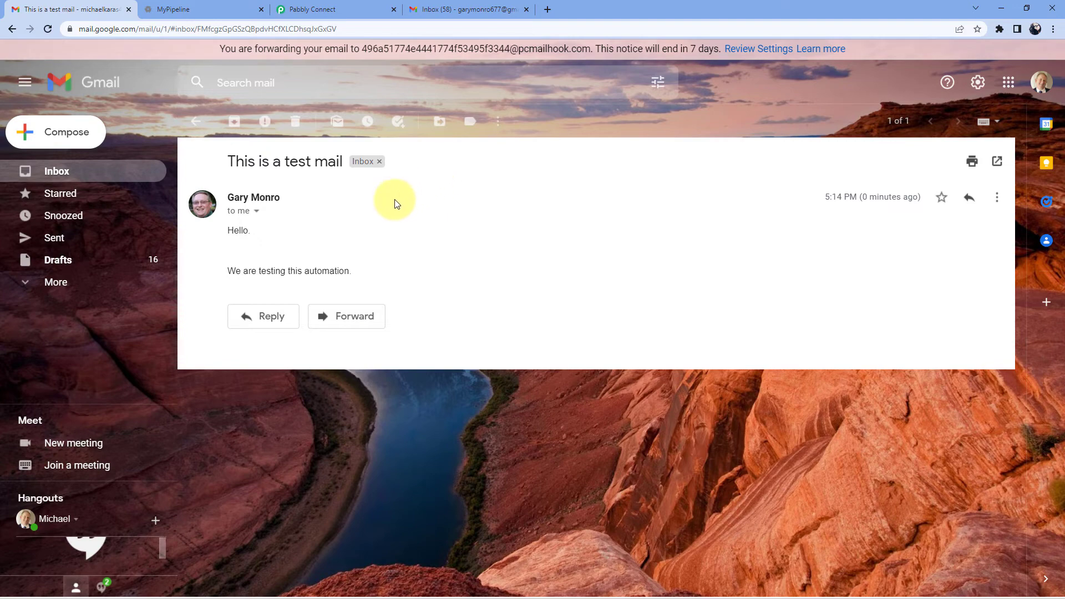
- Compare the sender name and address captured in the Pabbly Connect Email Parser response with the sending Gmail account's details
click(363, 7)
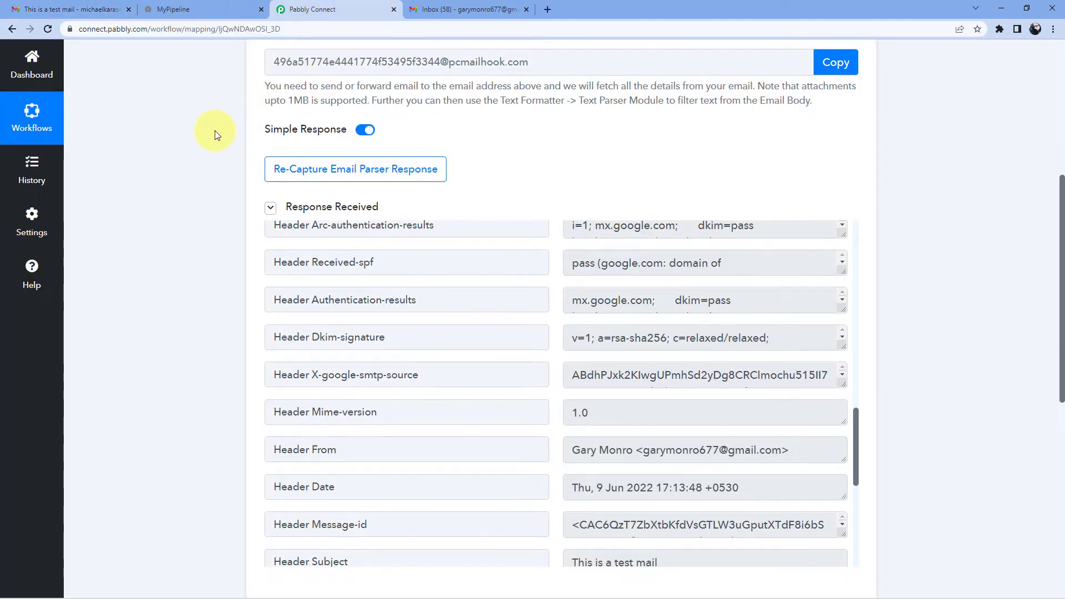
scroll(214, 131, down, 1)
scroll(490, 242, up, 15)
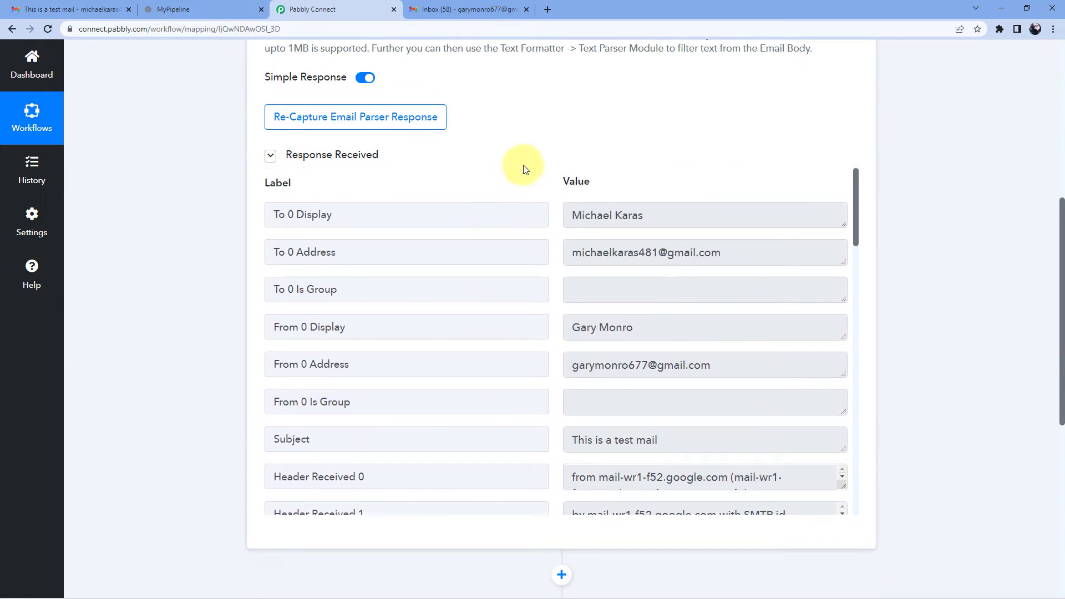
click(383, 327)
drag(641, 330, 555, 328)
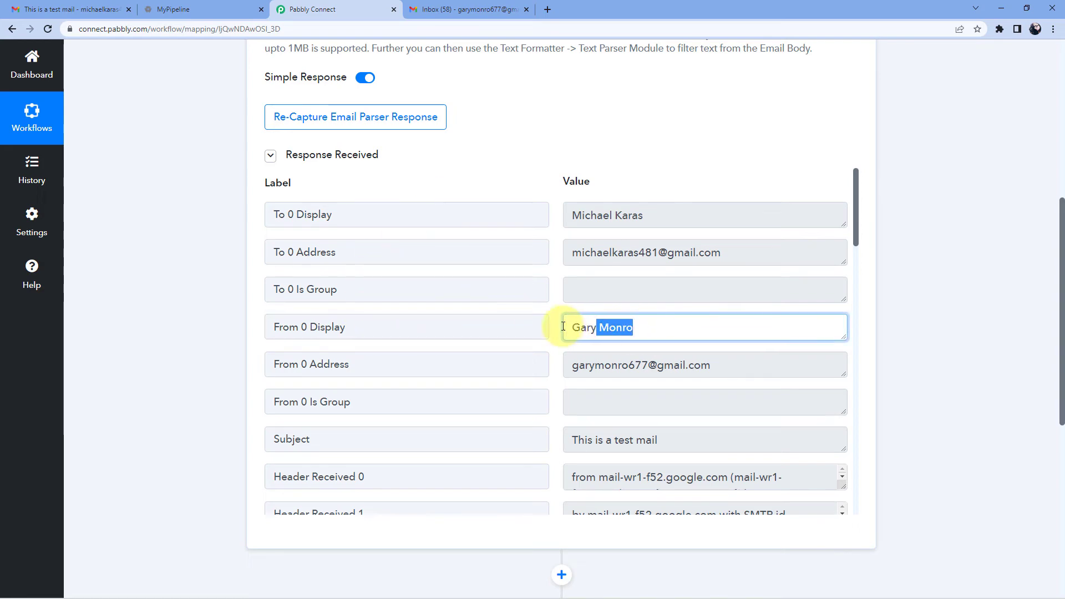
click(716, 366)
drag(716, 367, 558, 366)
click(471, 9)
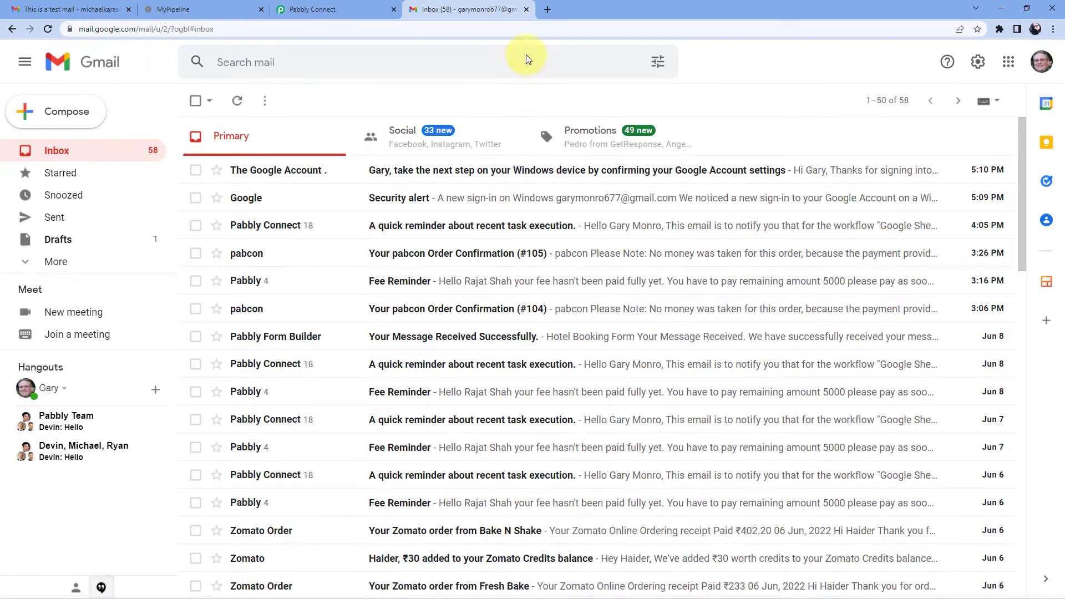
click(1041, 61)
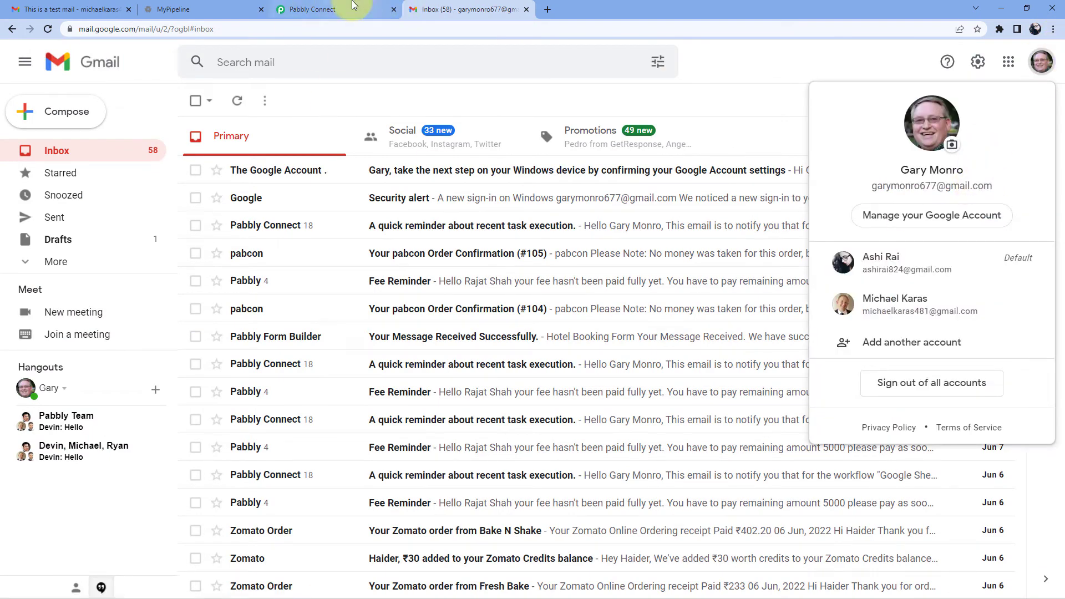
click(312, 5)
- Examine the Body Text and Header Subject values in the captured Email Parser response
scroll(524, 217, down, 3)
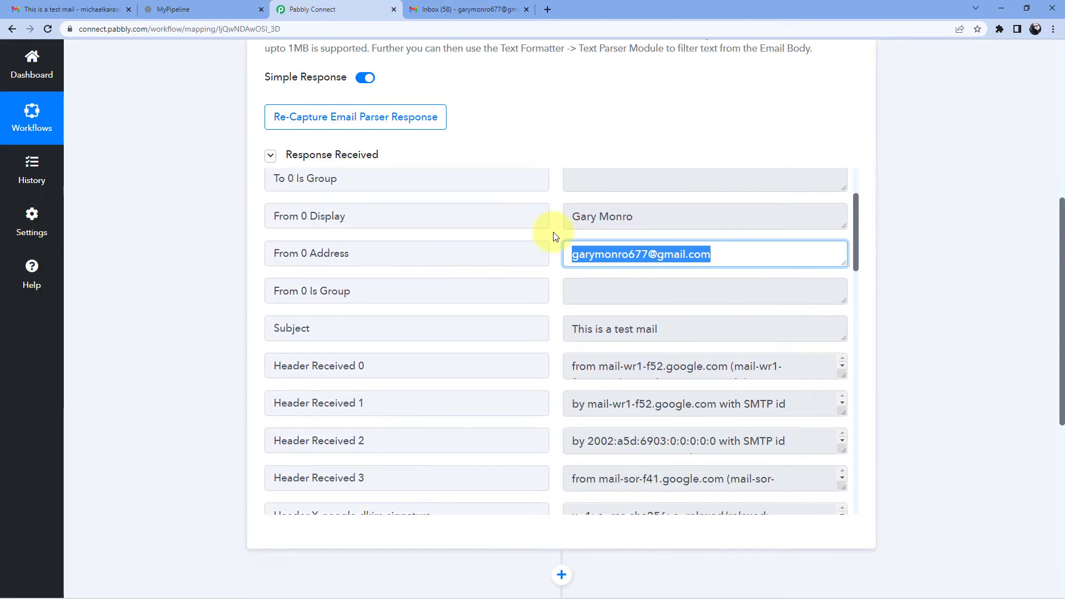
click(553, 232)
scroll(554, 232, down, 6)
scroll(554, 232, down, 12)
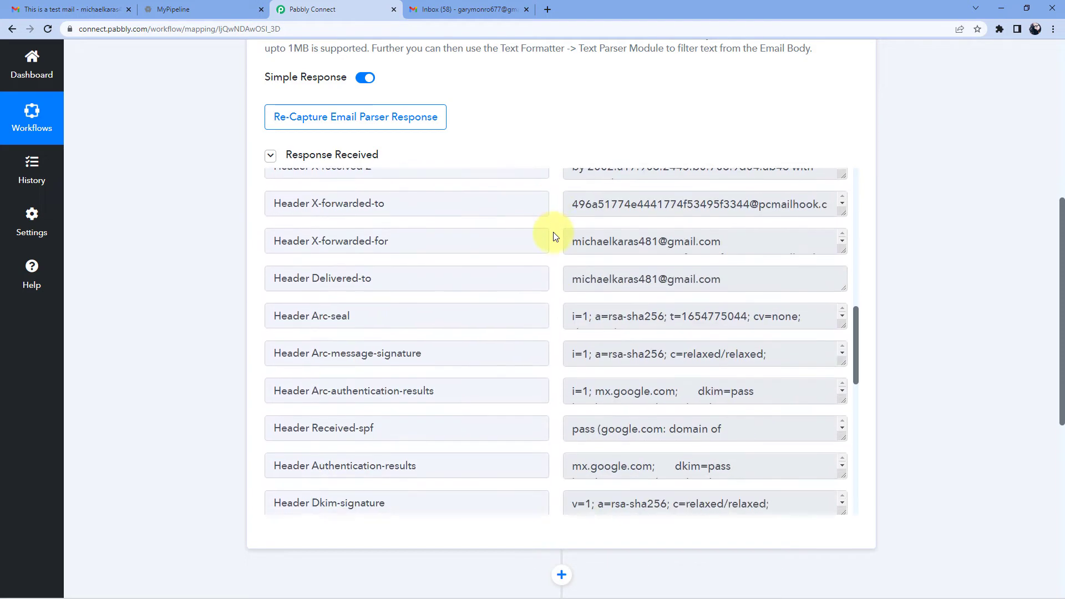
scroll(553, 232, down, 2)
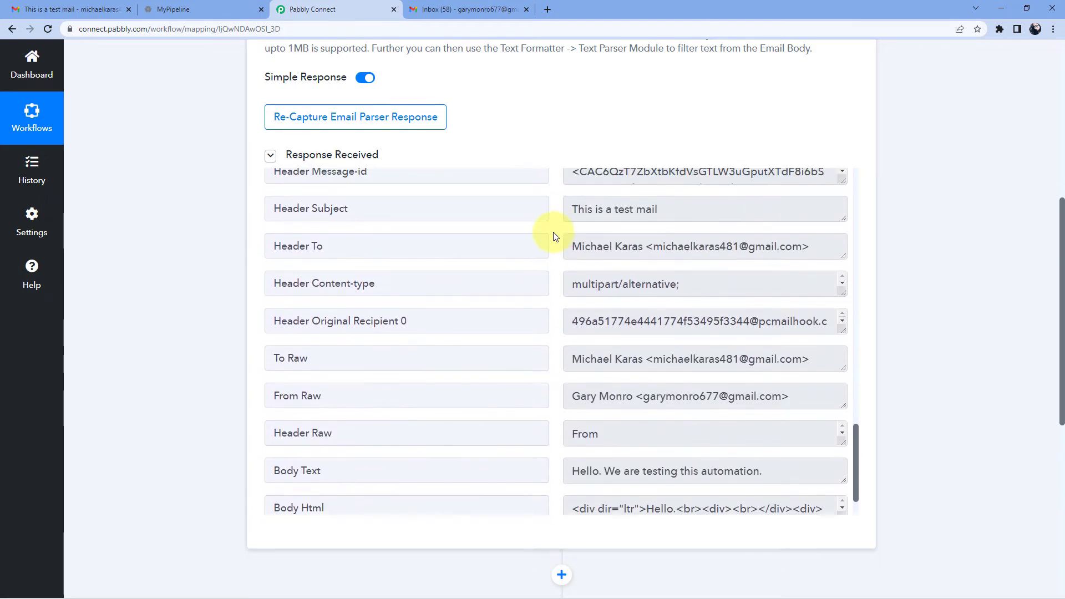
click(637, 413)
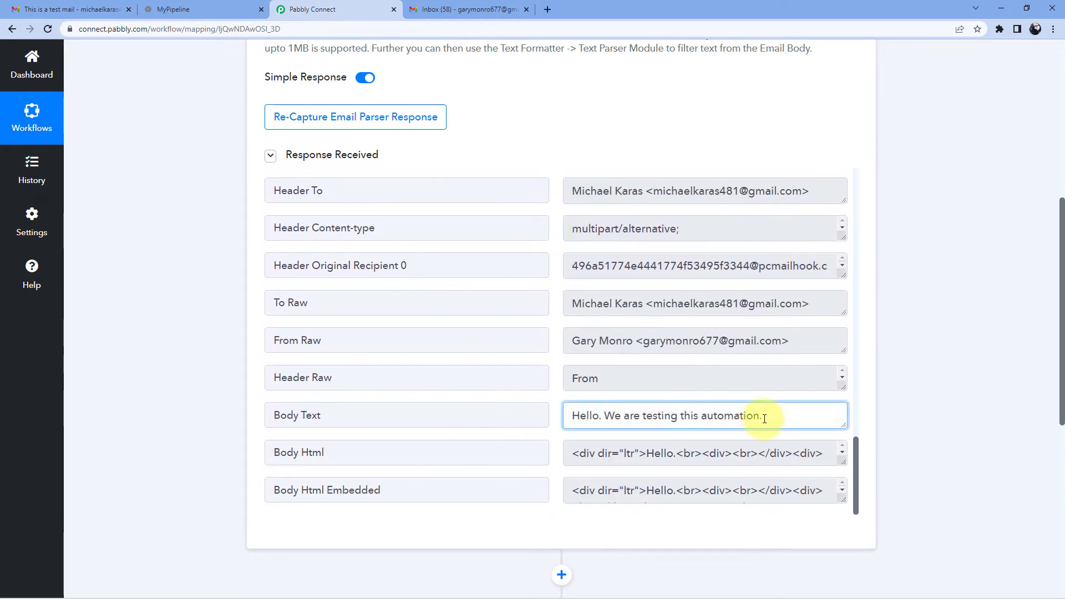
drag(765, 414, 544, 413)
scroll(559, 316, up, 3)
scroll(559, 316, up, 6)
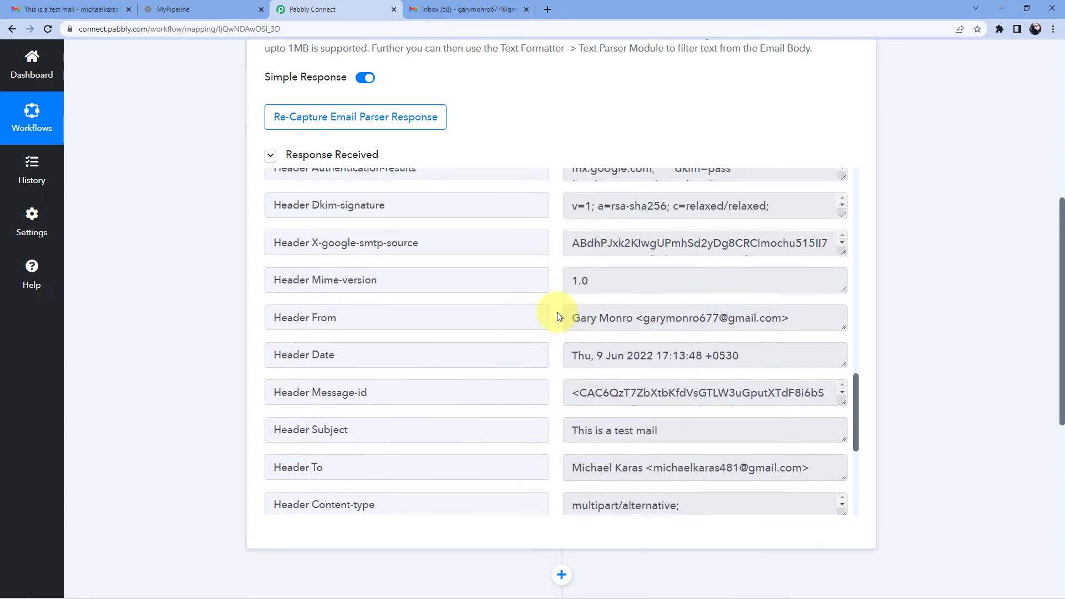
scroll(560, 317, down, 5)
scroll(561, 353, down, 3)
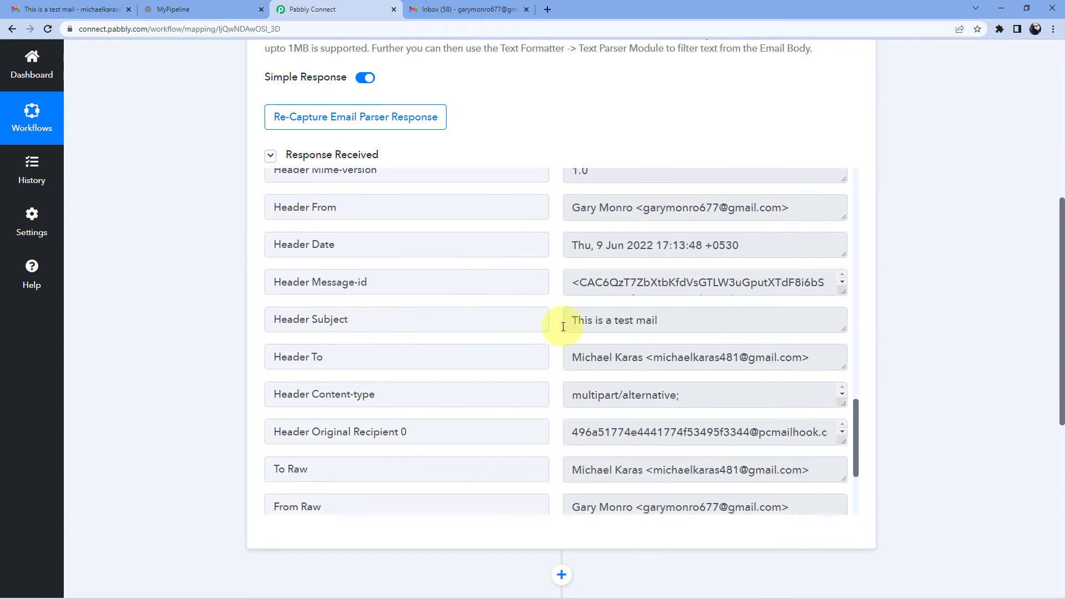
drag(673, 328, 571, 321)
click(553, 286)
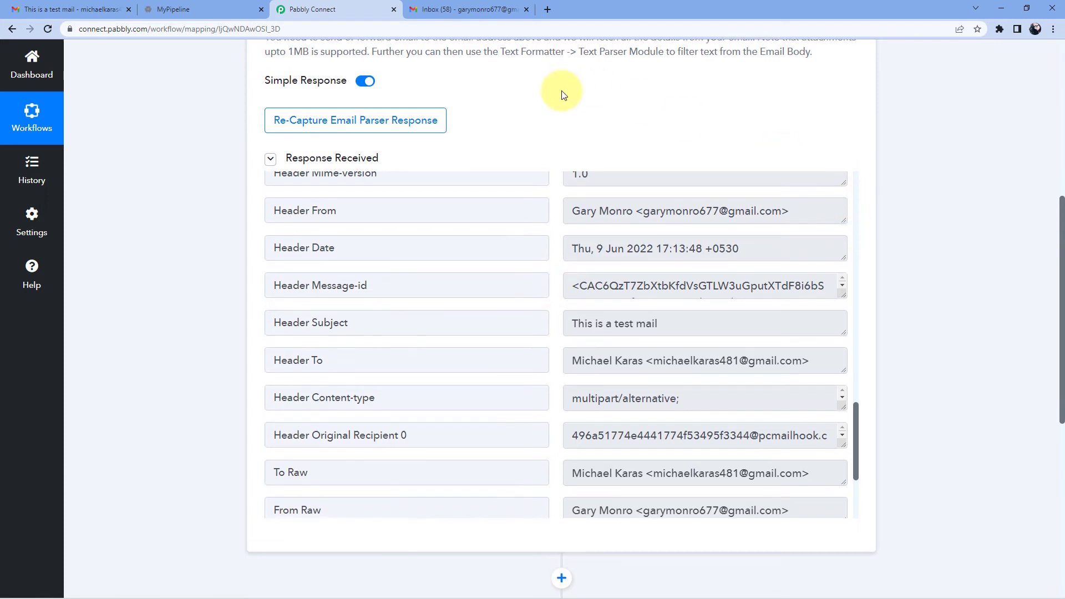
- Examine how the From 0 Display value in the Email Parser response combines the sender's first and last name
scroll(561, 95, up, 1)
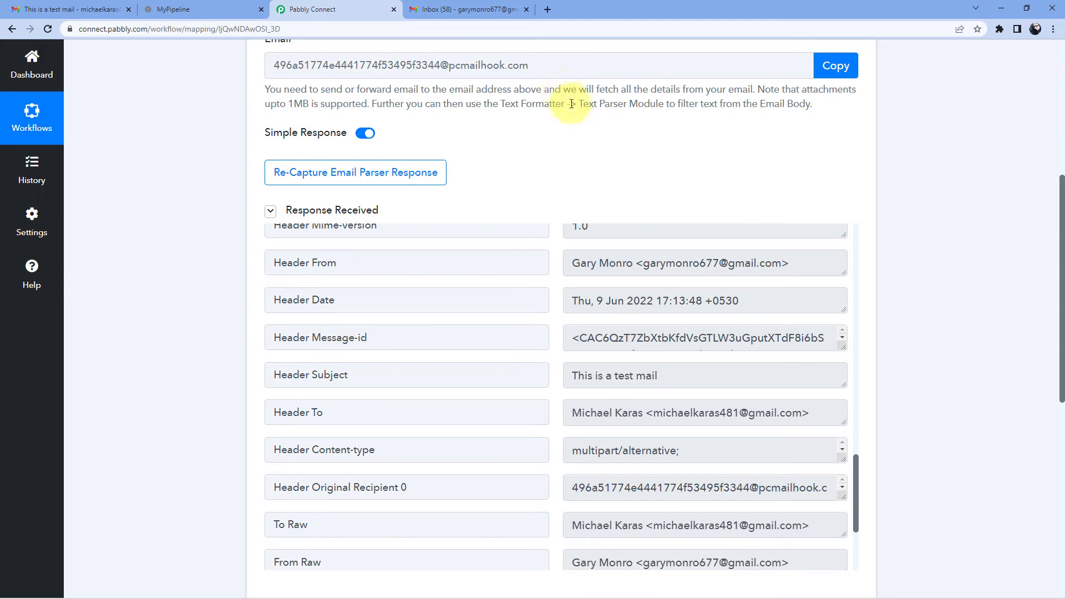
scroll(557, 305, up, 11)
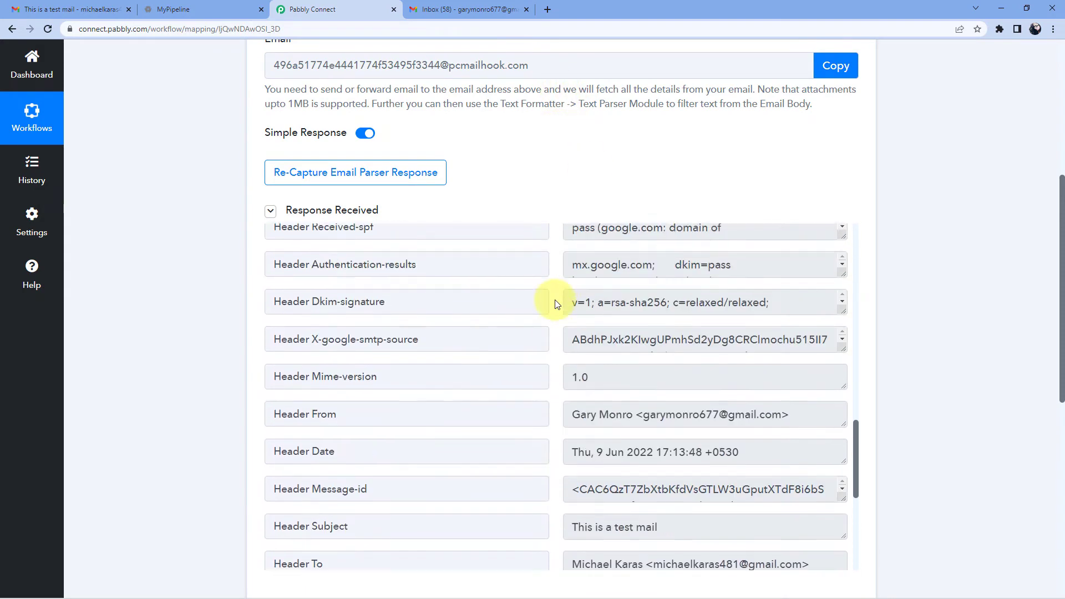
scroll(554, 300, up, 6)
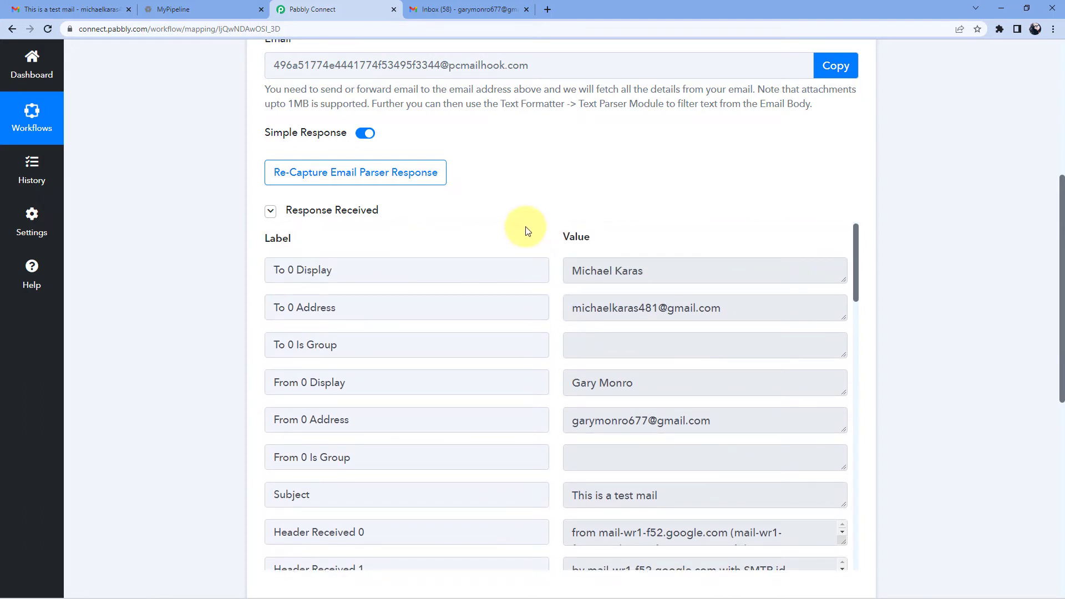
scroll(582, 283, down, 1)
drag(651, 323, 555, 311)
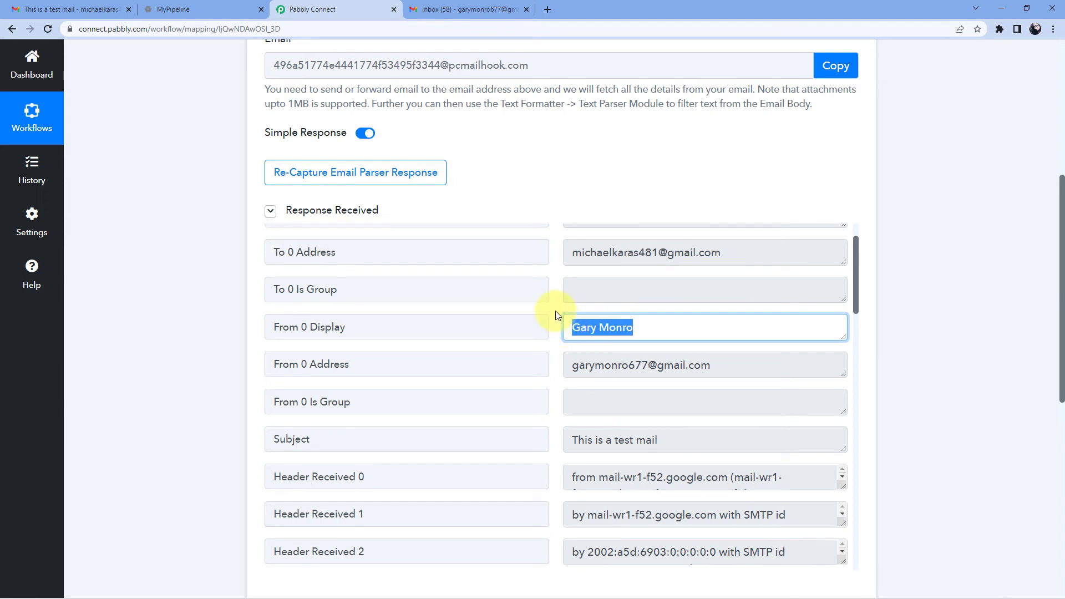
click(555, 309)
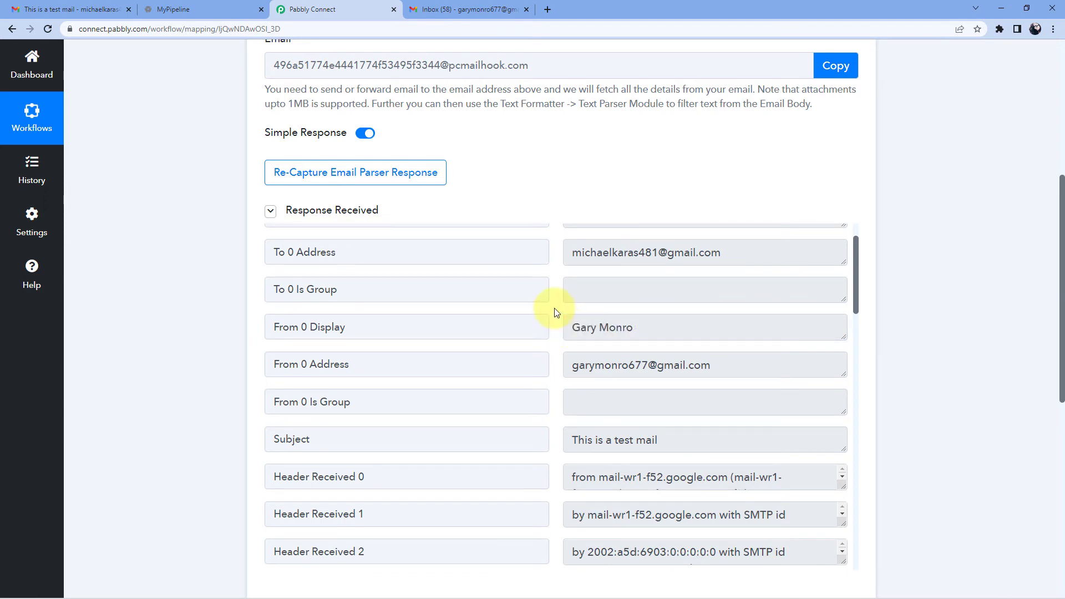
scroll(164, 332, down, 1)
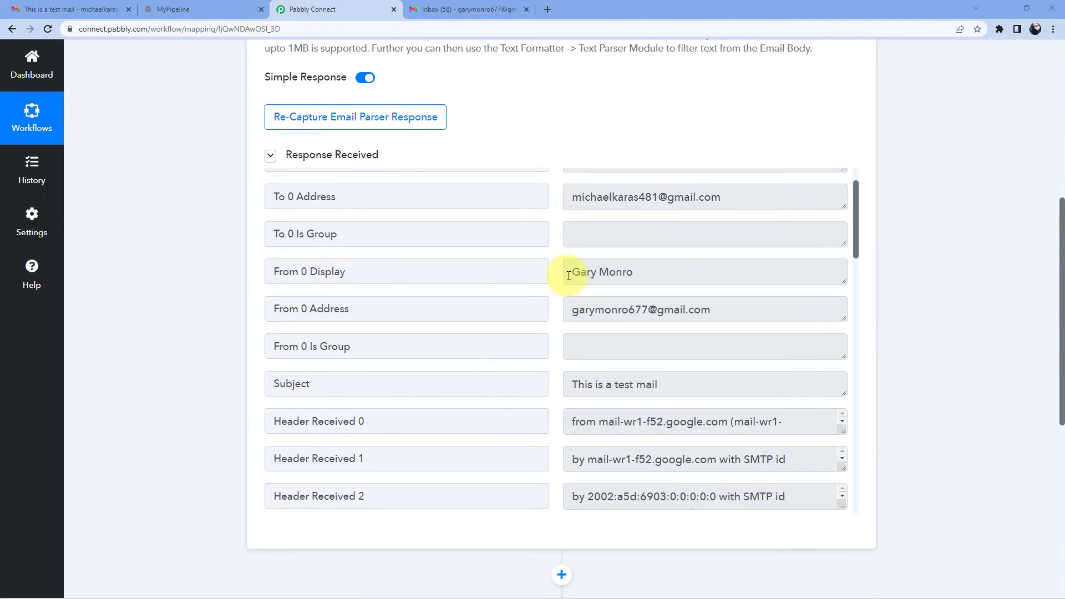
drag(569, 275, 625, 276)
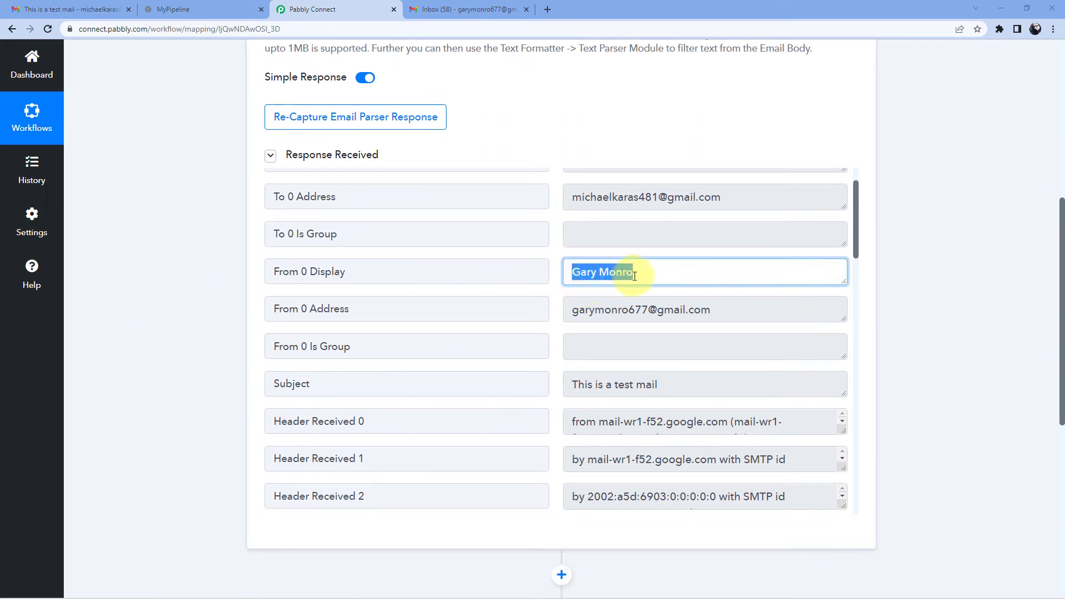
click(637, 274)
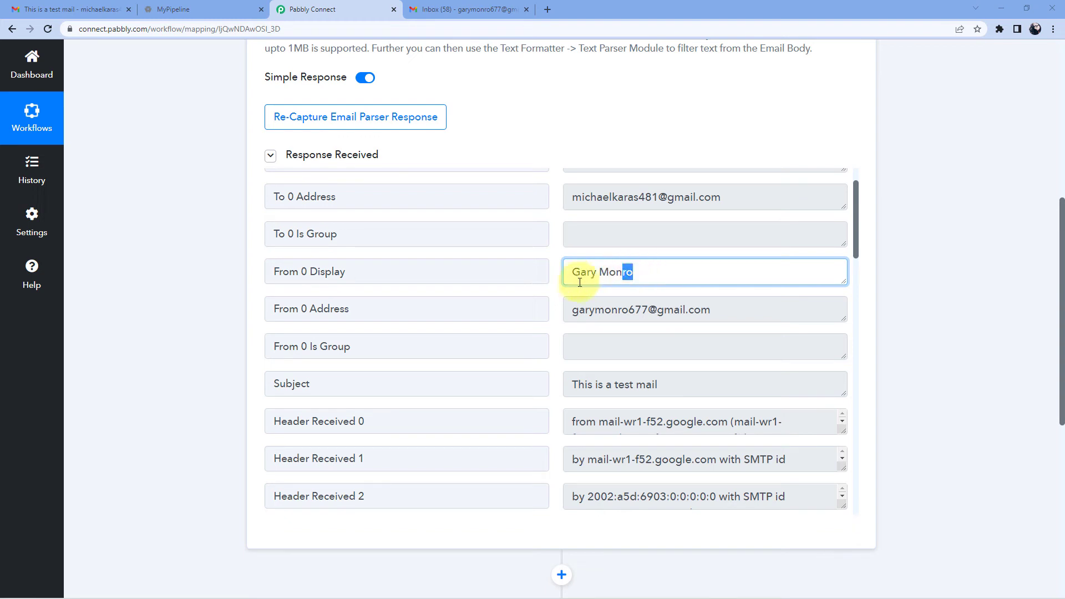
triple_click(602, 266)
click(595, 274)
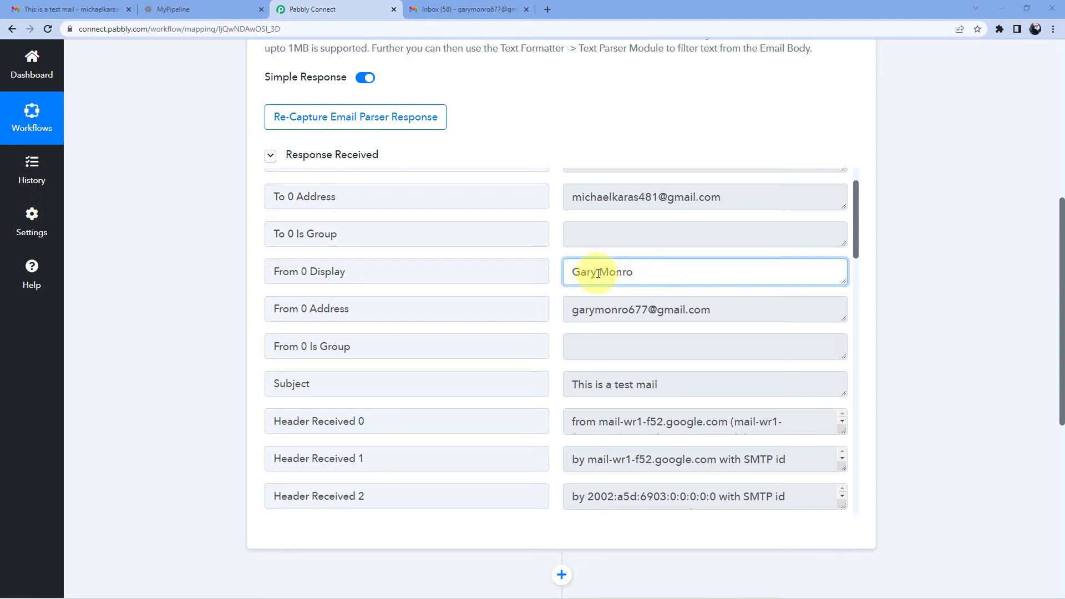
double_click(589, 273)
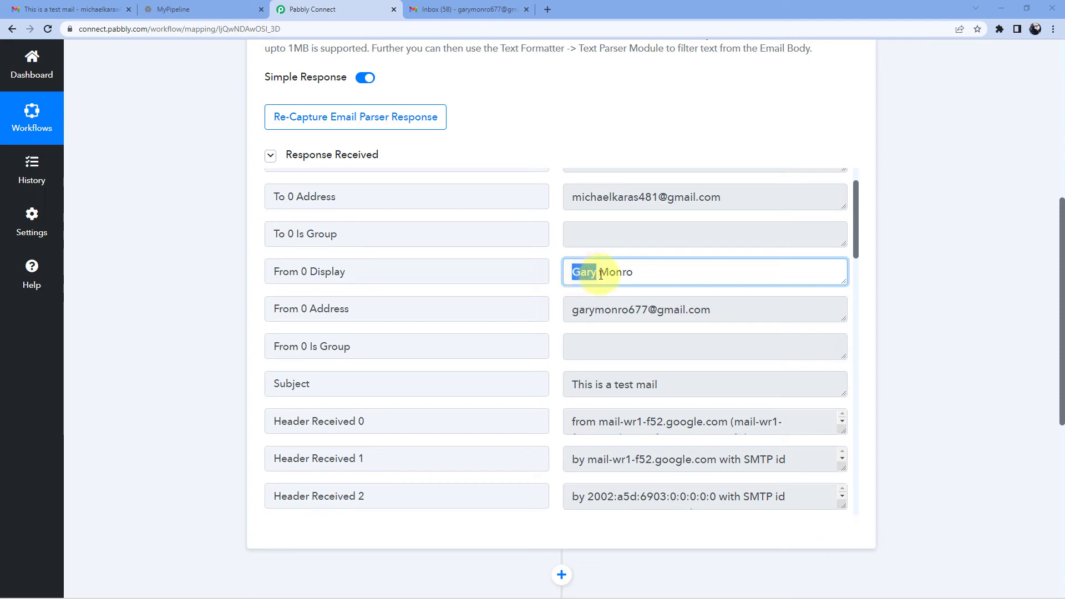
double_click(620, 274)
click(648, 277)
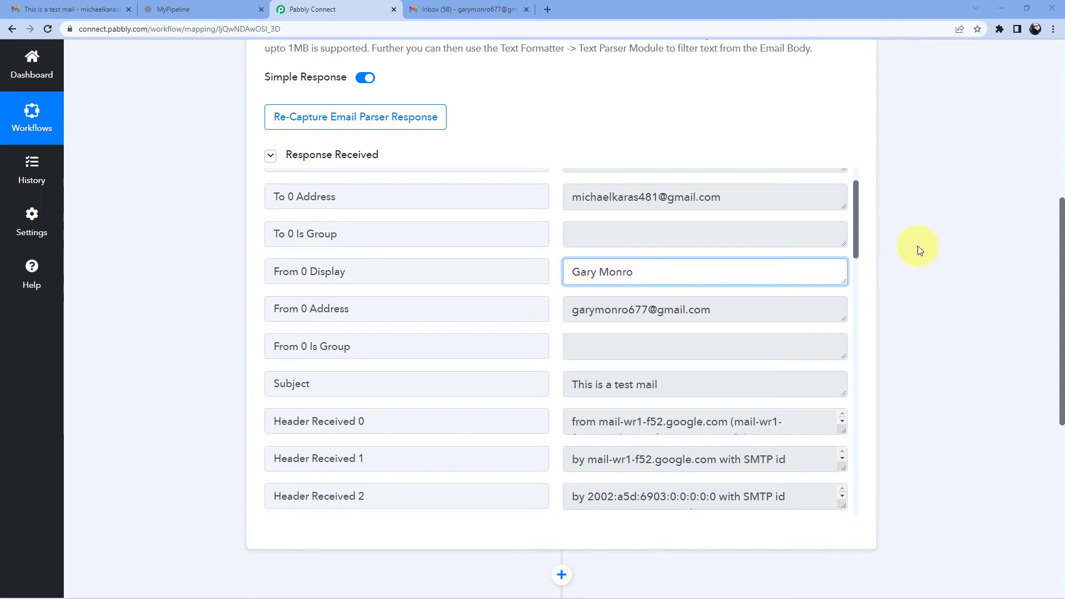
- Expand the workflow's second step and choose Text Formatter by Pabbly as its action app
scroll(918, 245, down, 7)
click(432, 244)
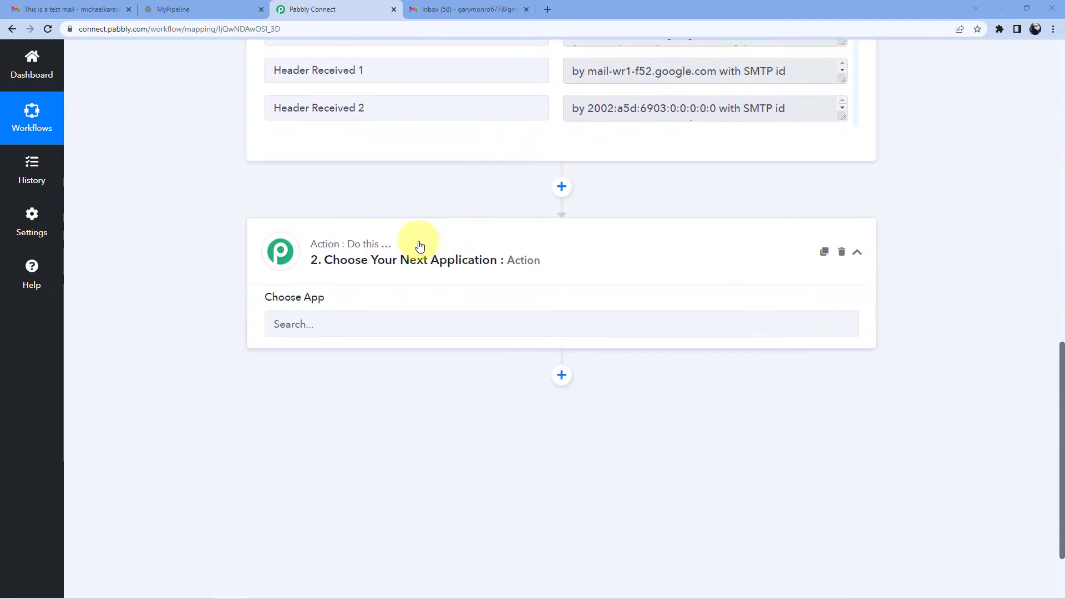
scroll(261, 291, down, 1)
click(290, 279)
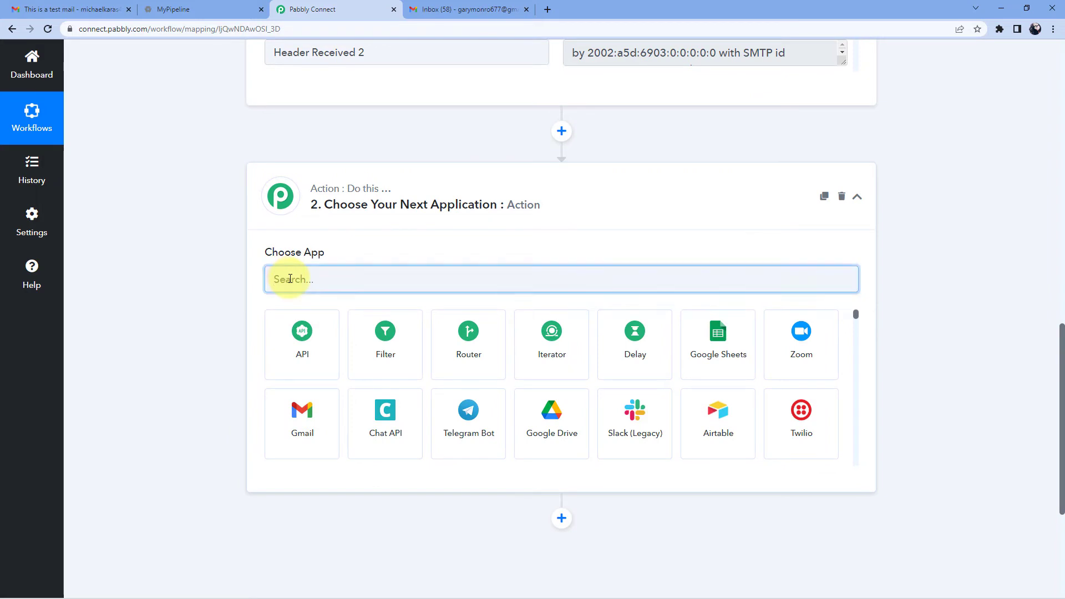
text(Text)
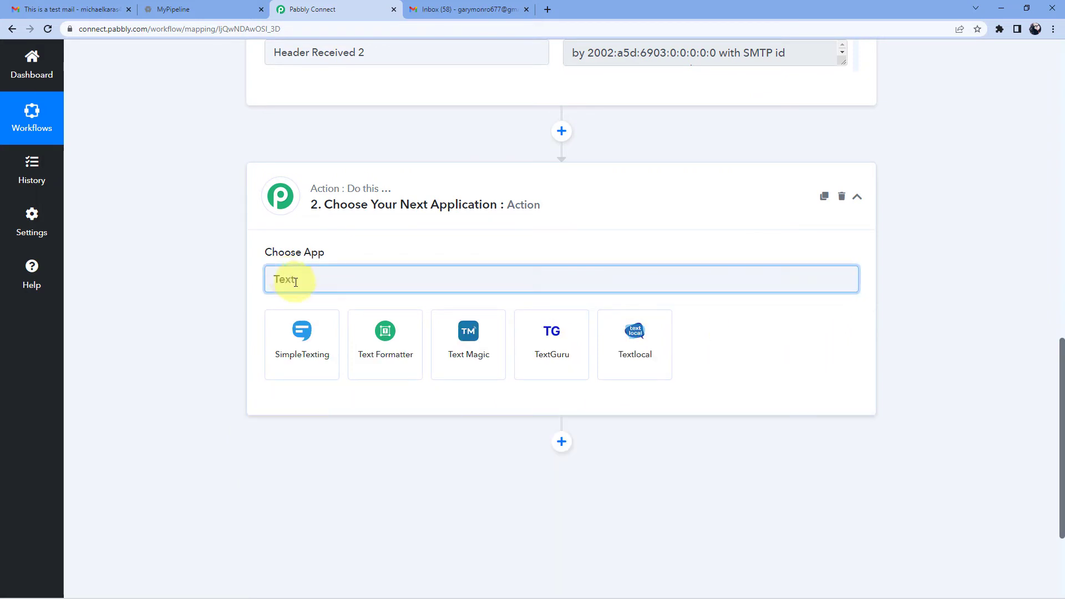
click(371, 339)
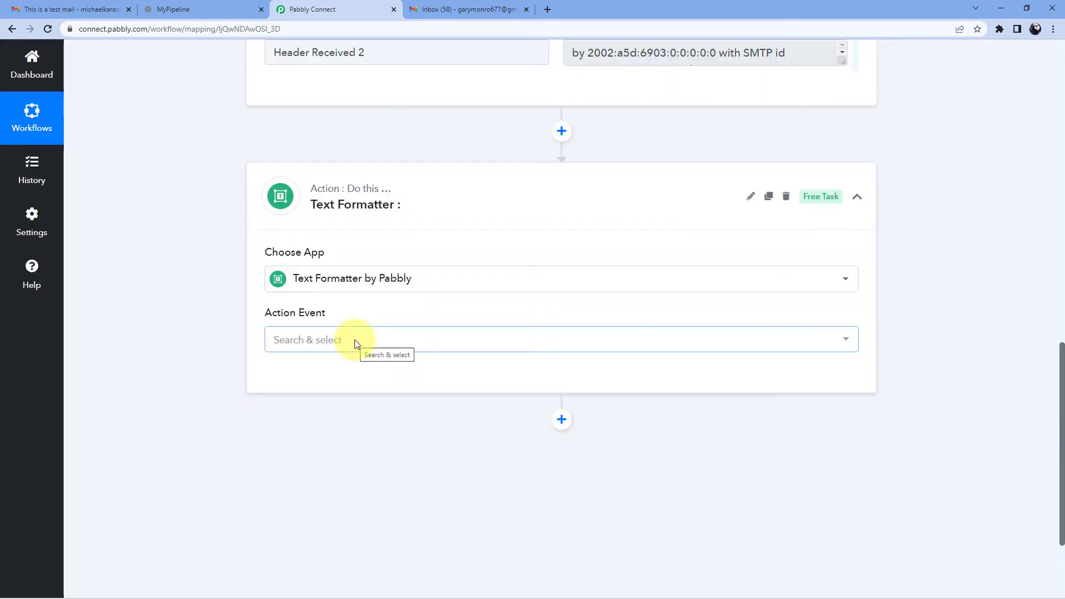
- Set the Text Formatter's action event to Split Text and connect it
scroll(300, 294, down, 1)
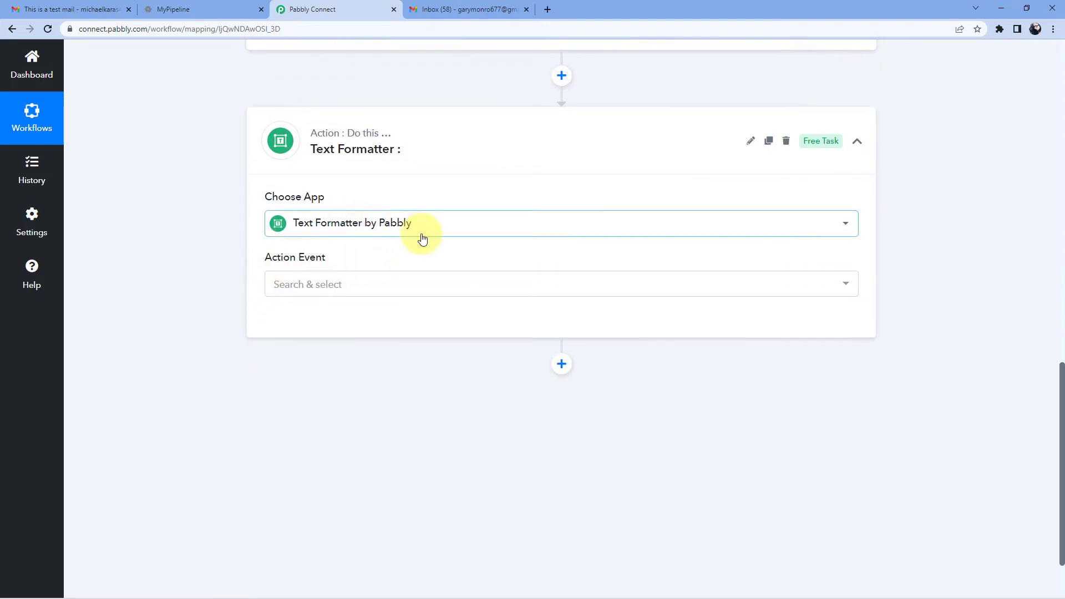
scroll(388, 222, down, 1)
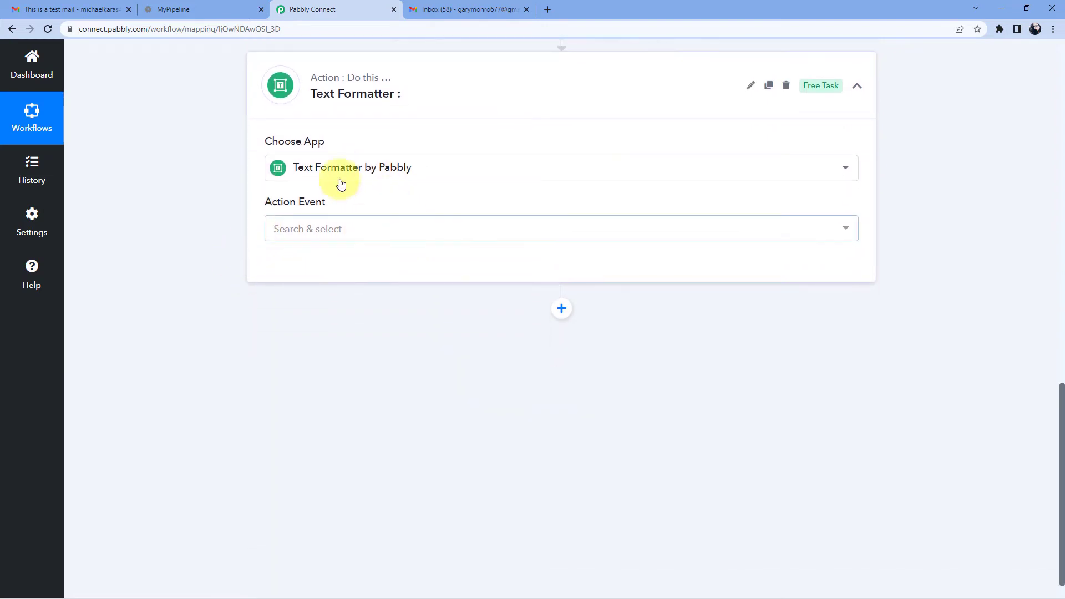
click(312, 233)
scroll(269, 261, down, 1)
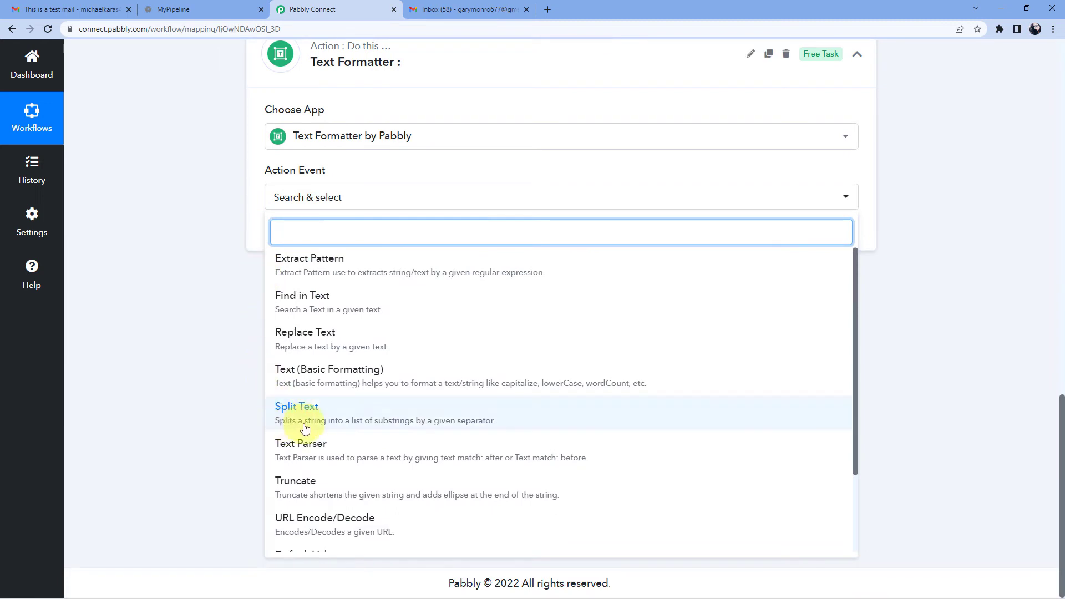
click(282, 411)
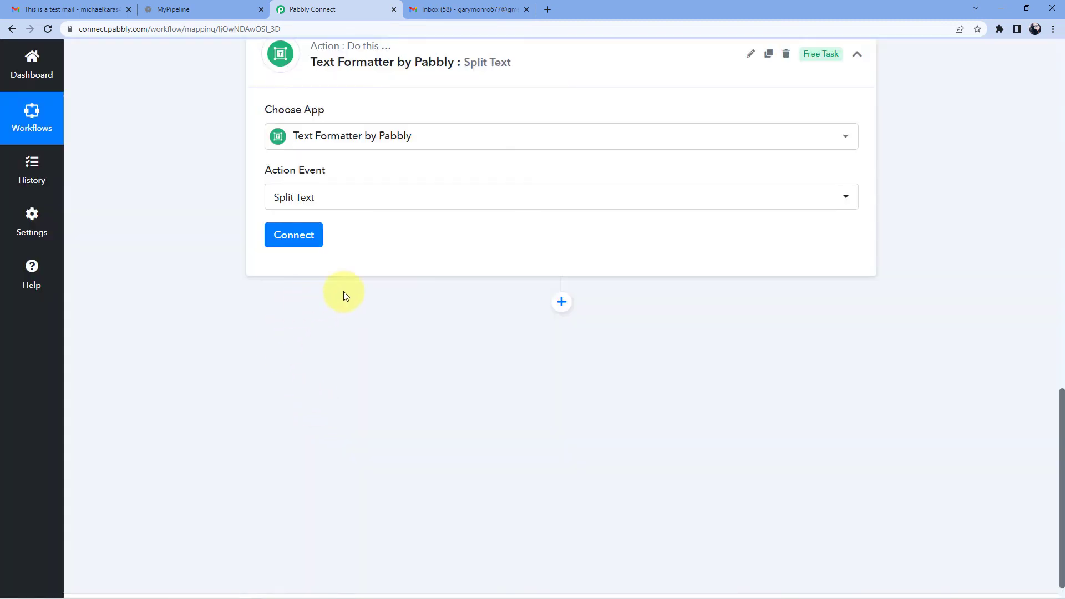
scroll(344, 291, up, 1)
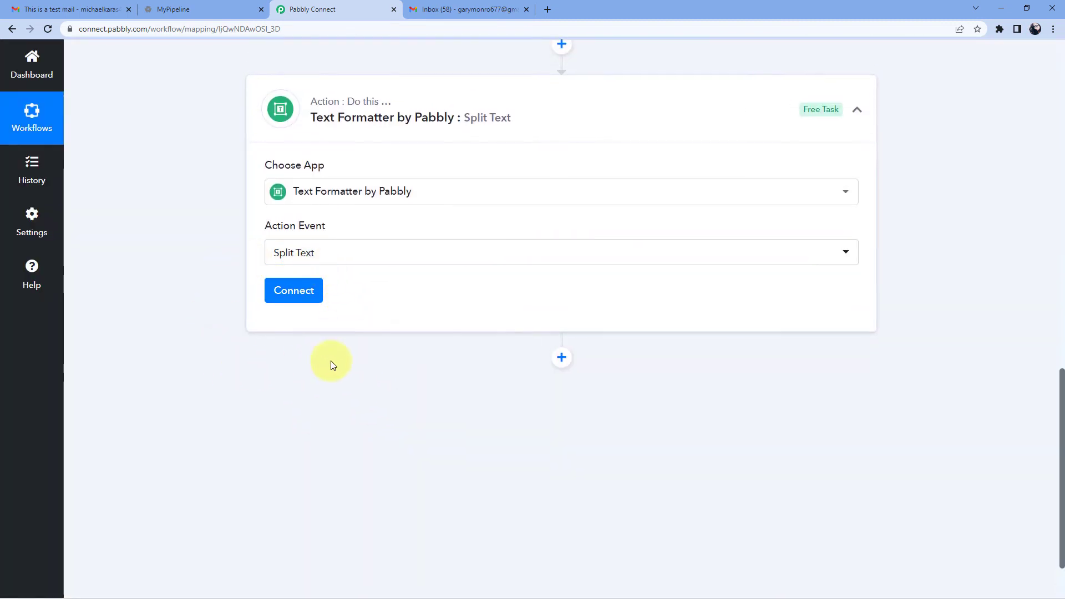
click(291, 291)
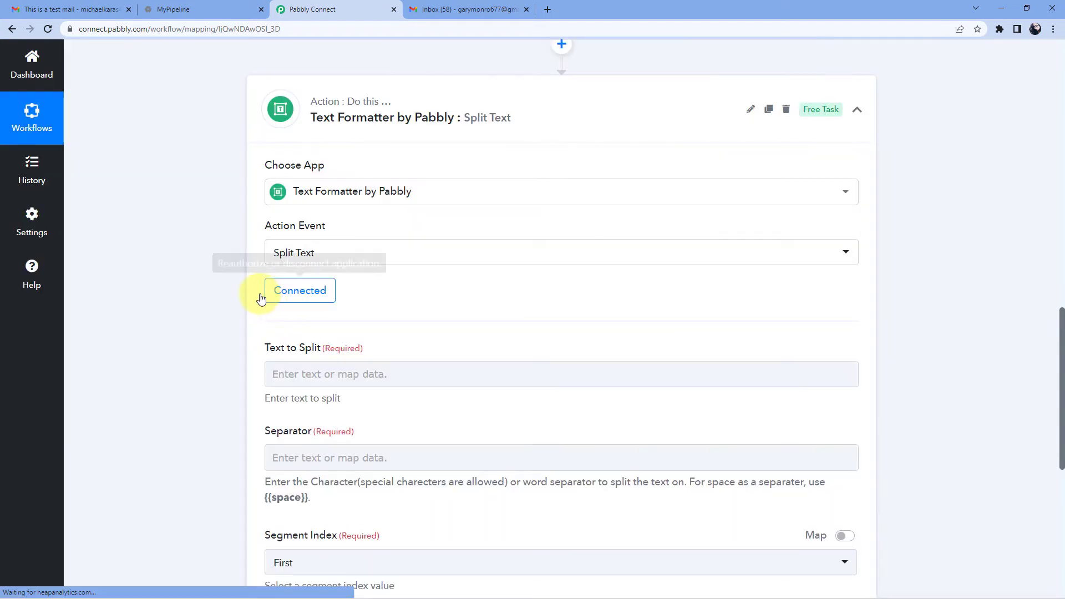
- Compare the Split Text fields with the From 0 Display value in the captured Email Parser response
scroll(233, 305, down, 2)
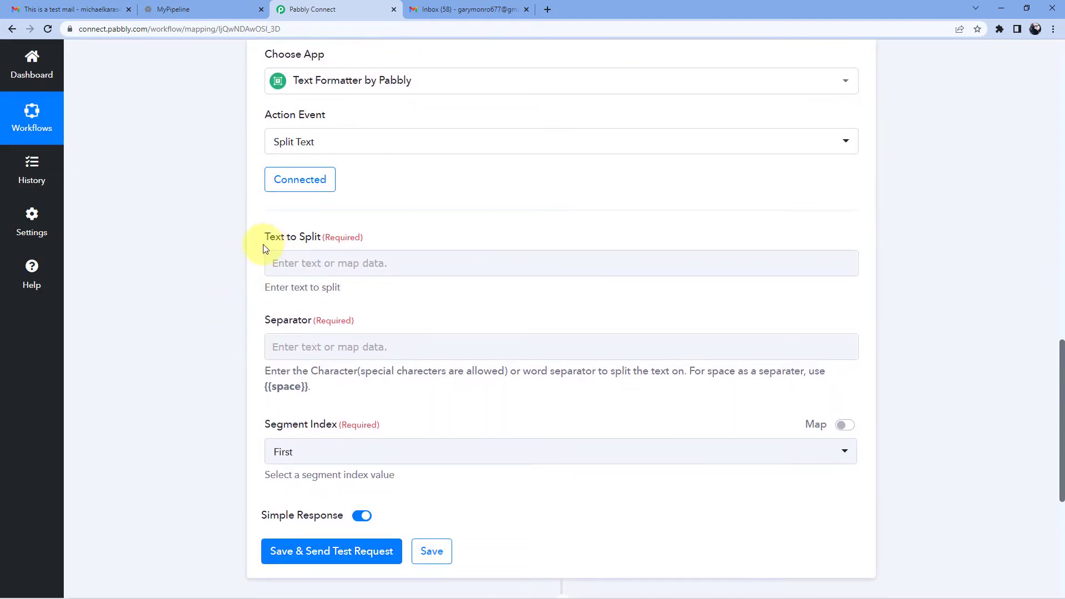
scroll(466, 245, up, 2)
scroll(477, 277, up, 8)
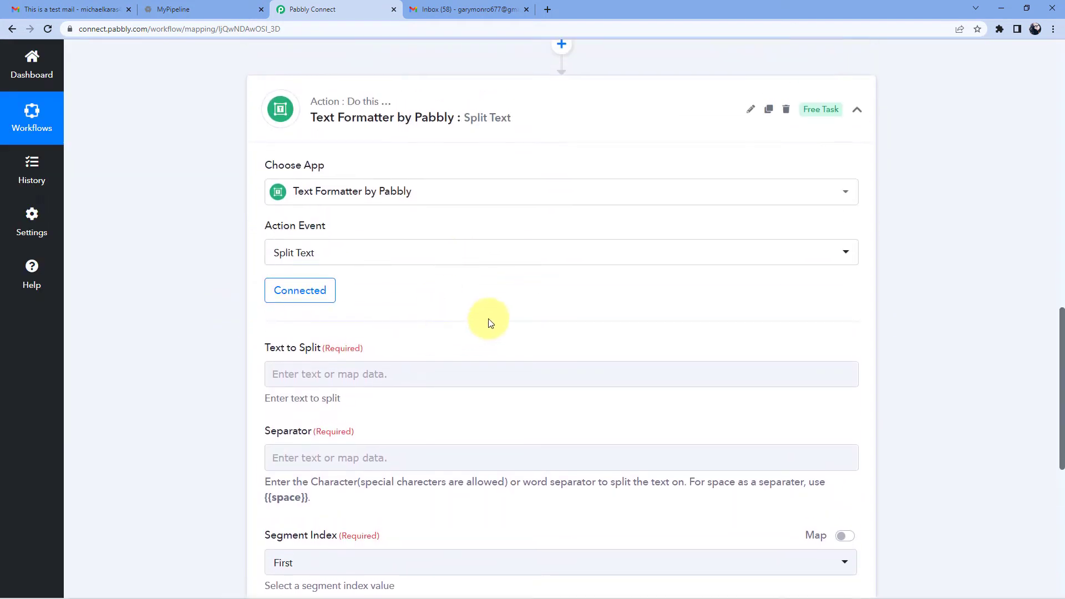
scroll(537, 392, up, 1)
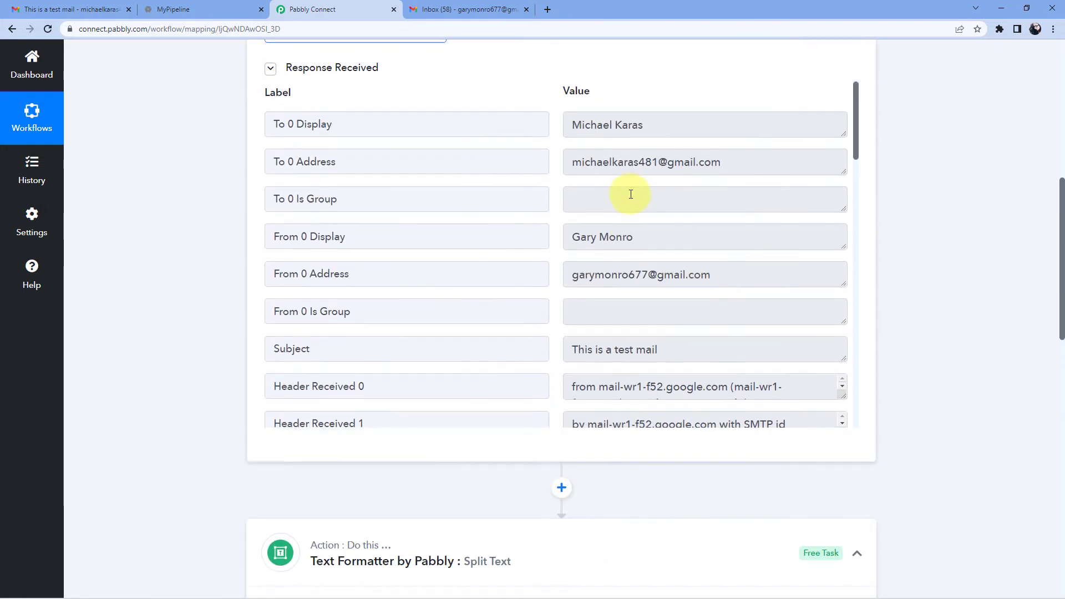
drag(637, 240, 559, 227)
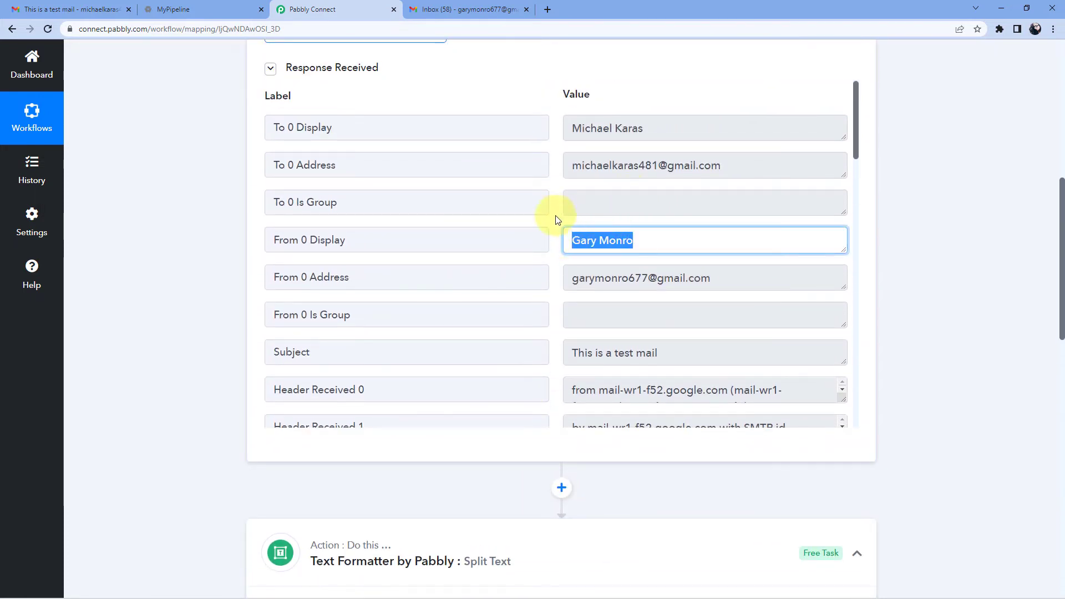
click(558, 220)
drag(630, 238, 547, 237)
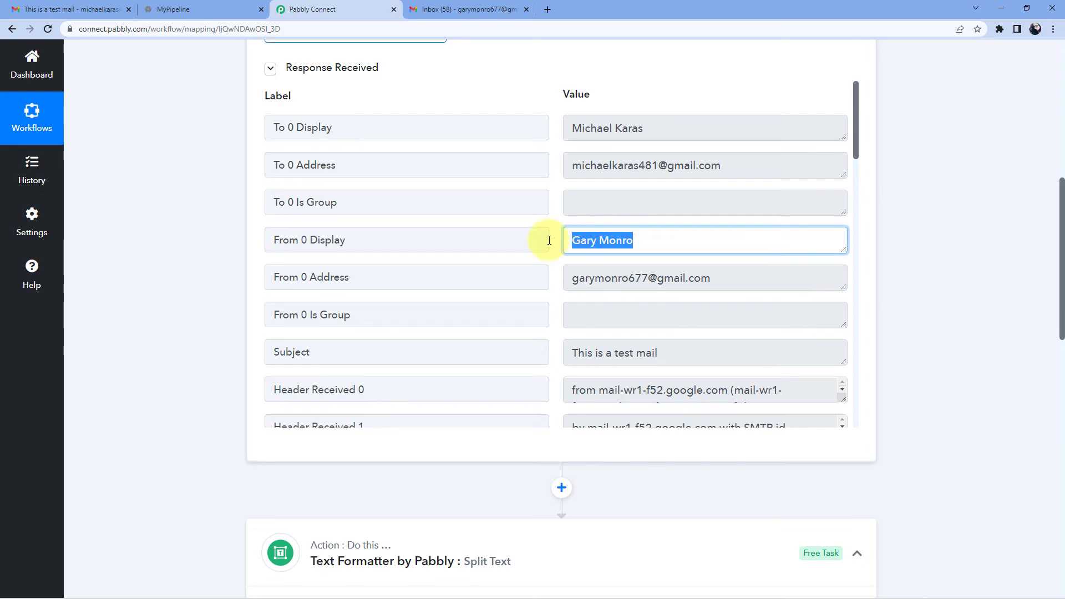
click(554, 237)
scroll(876, 244, down, 2)
scroll(877, 244, down, 7)
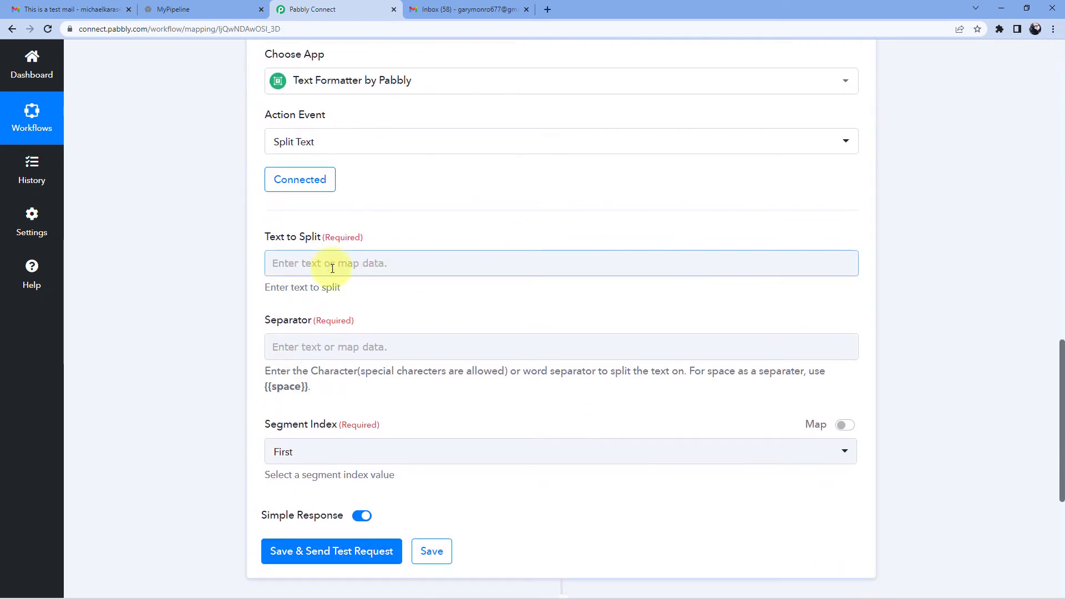
- Map the Email Parser's From 0 Display value into the Text to Split field
click(283, 262)
scroll(225, 274, down, 1)
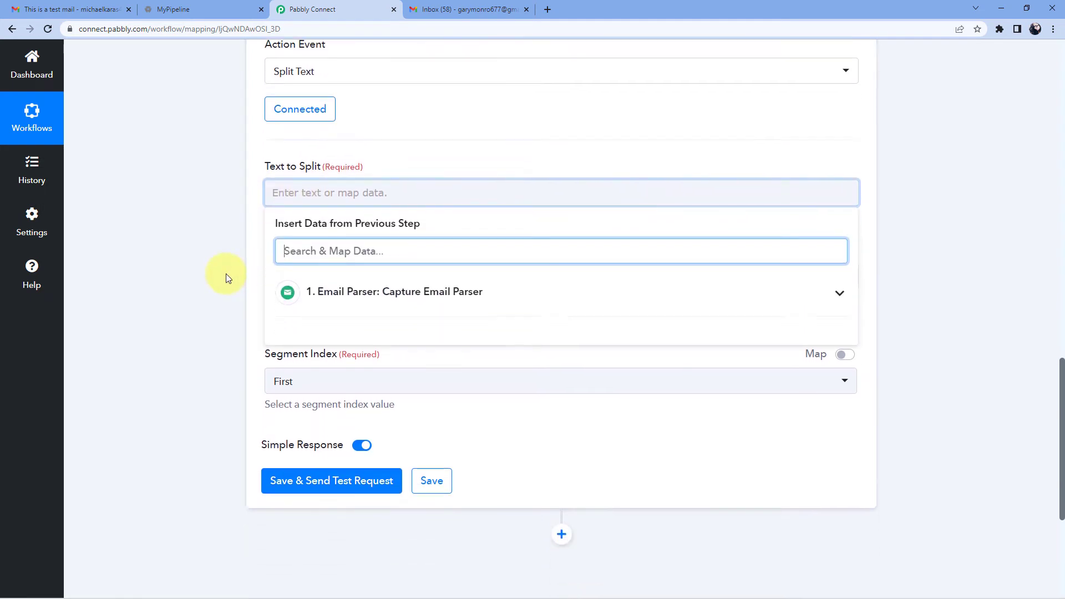
click(392, 290)
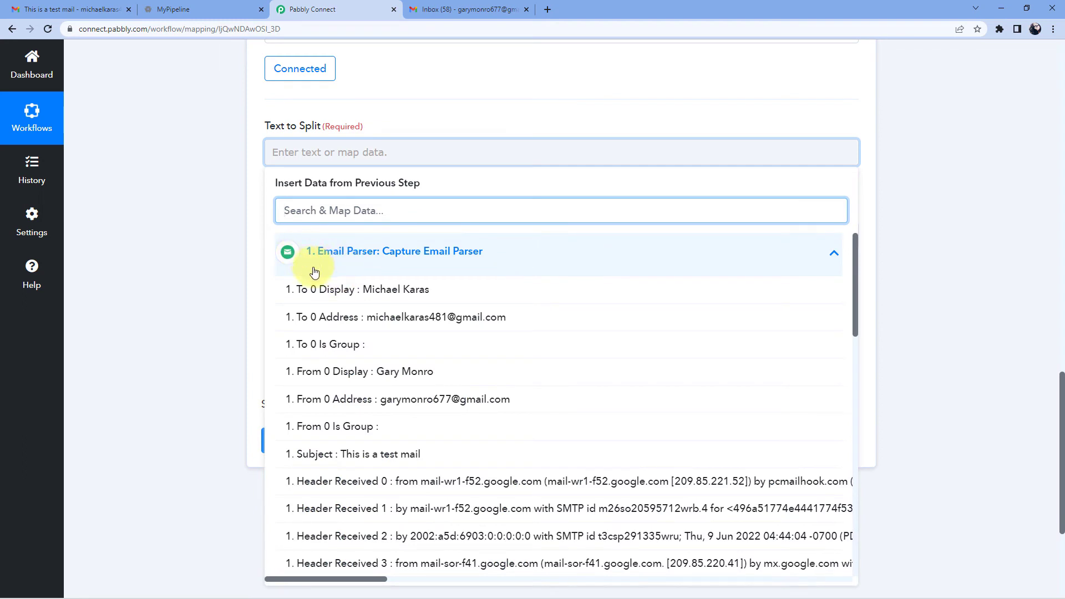
scroll(459, 286, down, 2)
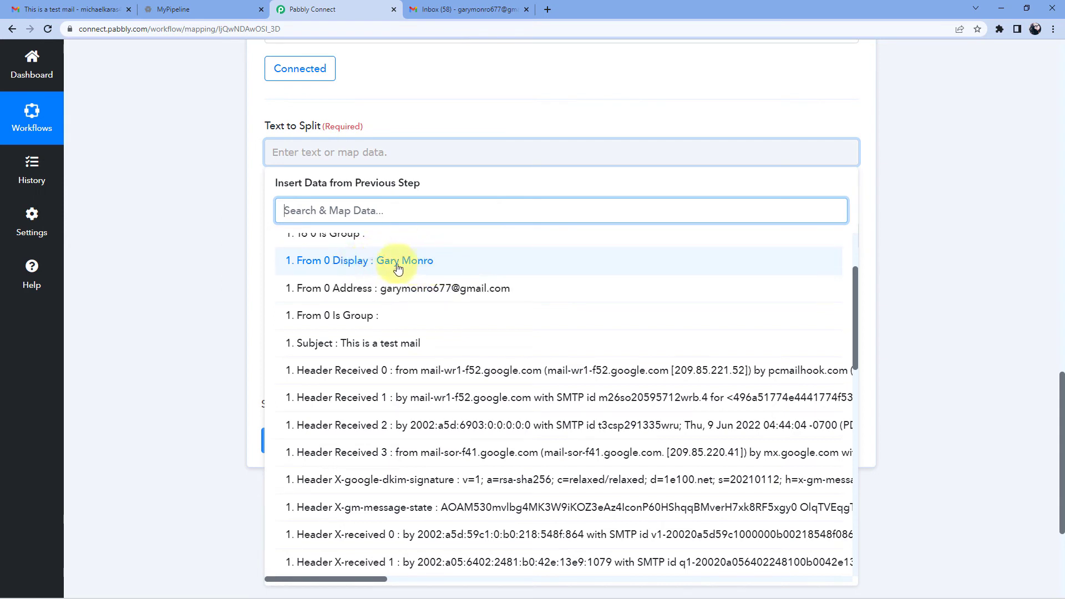
click(376, 269)
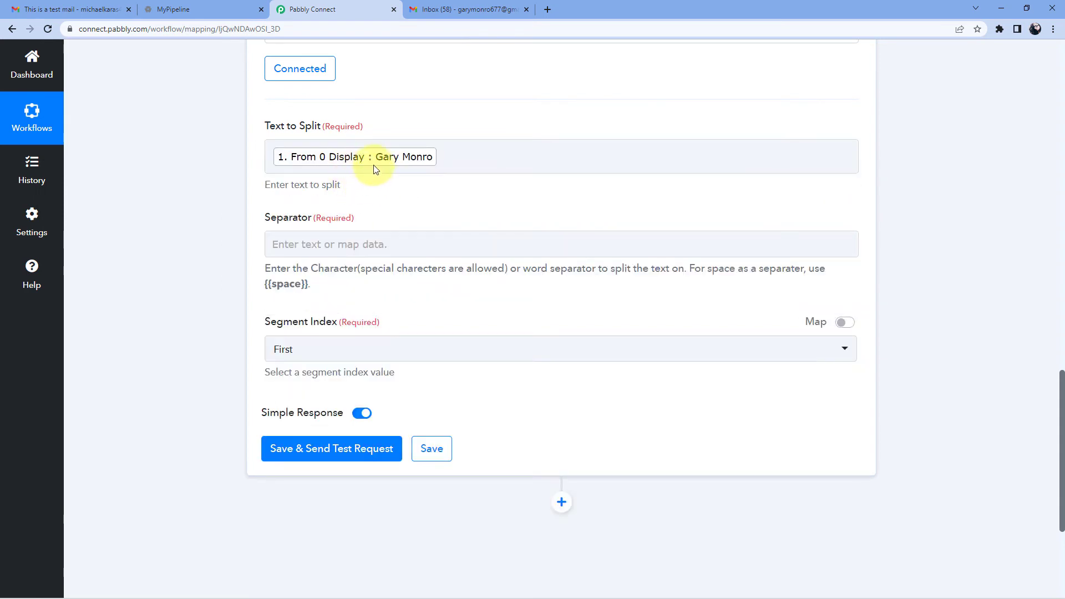
- Set the separator to {{space}}, copied from the hint beneath the Separator field
click(313, 241)
drag(309, 283, 267, 283)
key(ctrl+c)
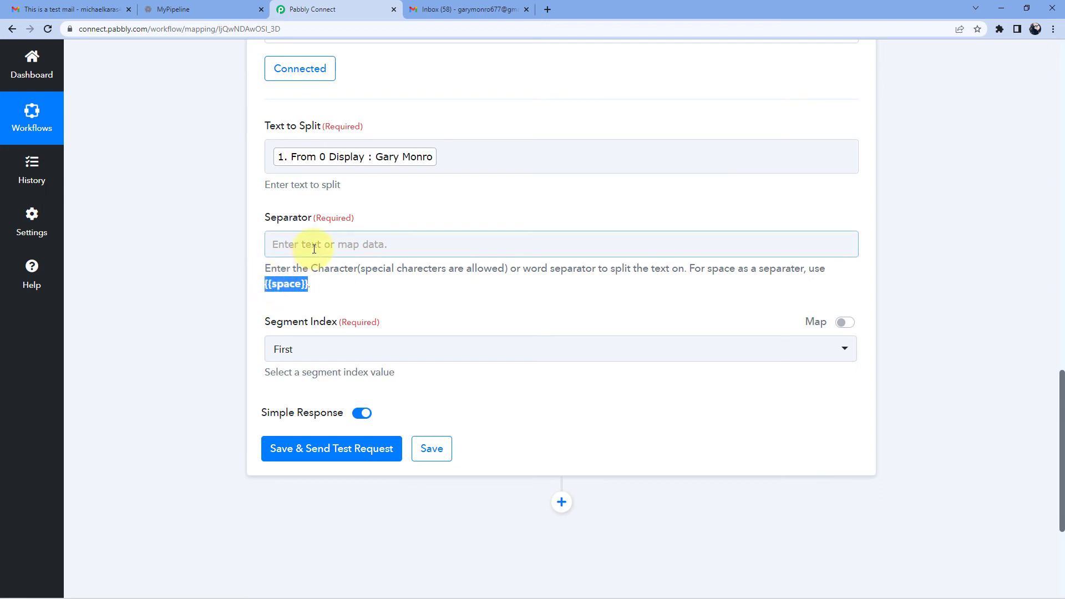
click(309, 242)
key(ctrl+v)
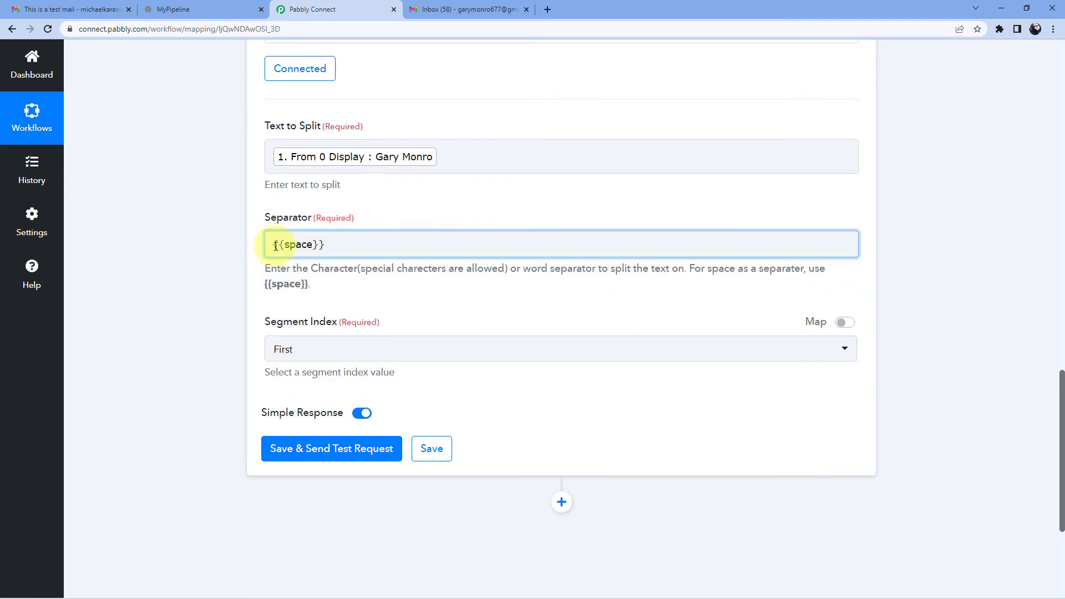
click(390, 217)
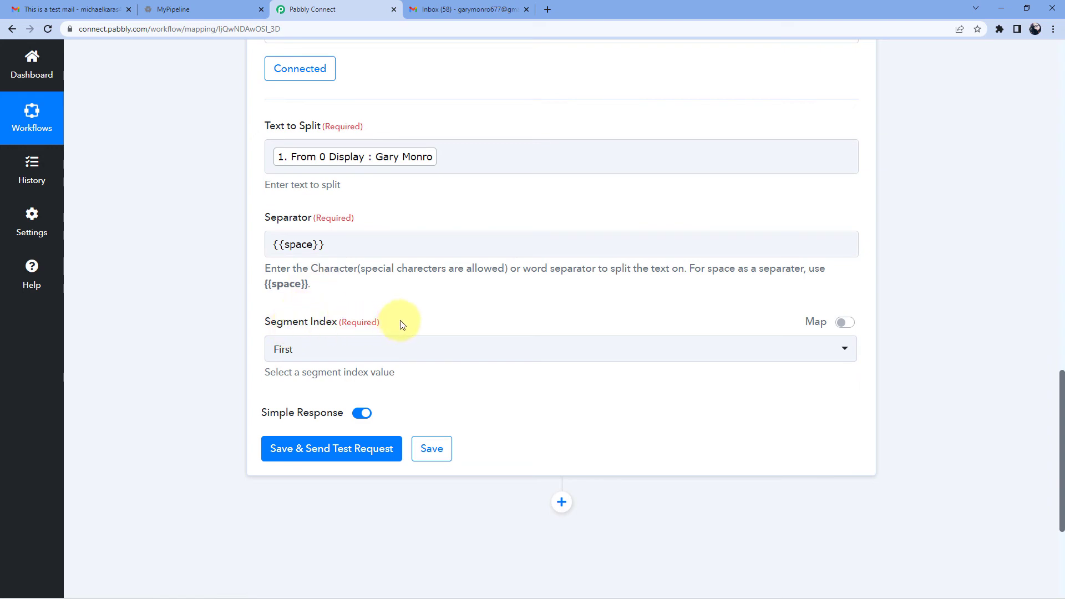
- Set the Segment Index to All, then save the Split Text action and send a test request
click(380, 162)
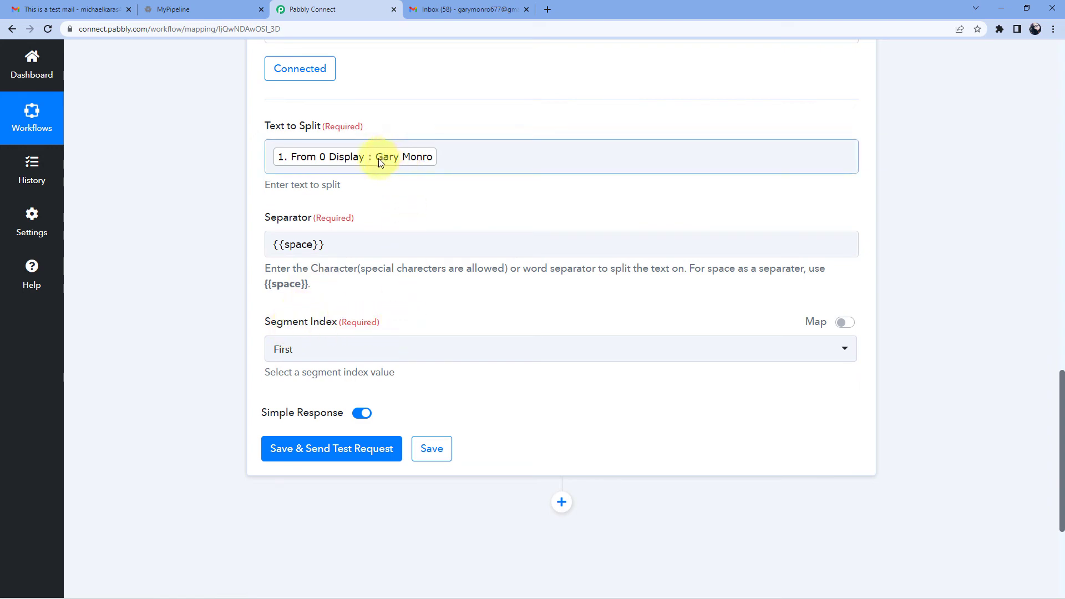
click(369, 348)
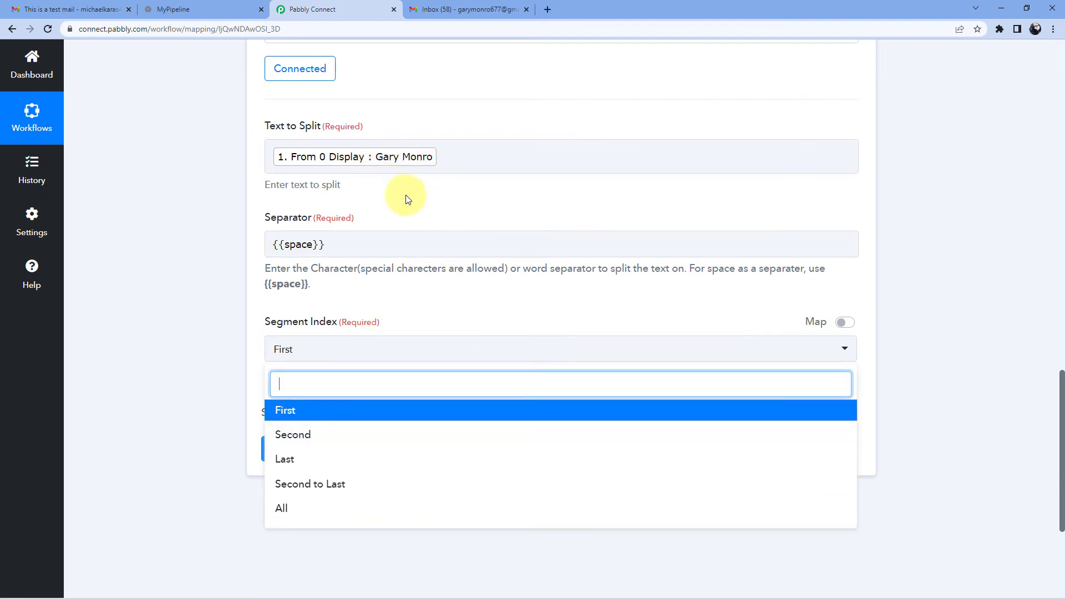
click(292, 517)
click(329, 450)
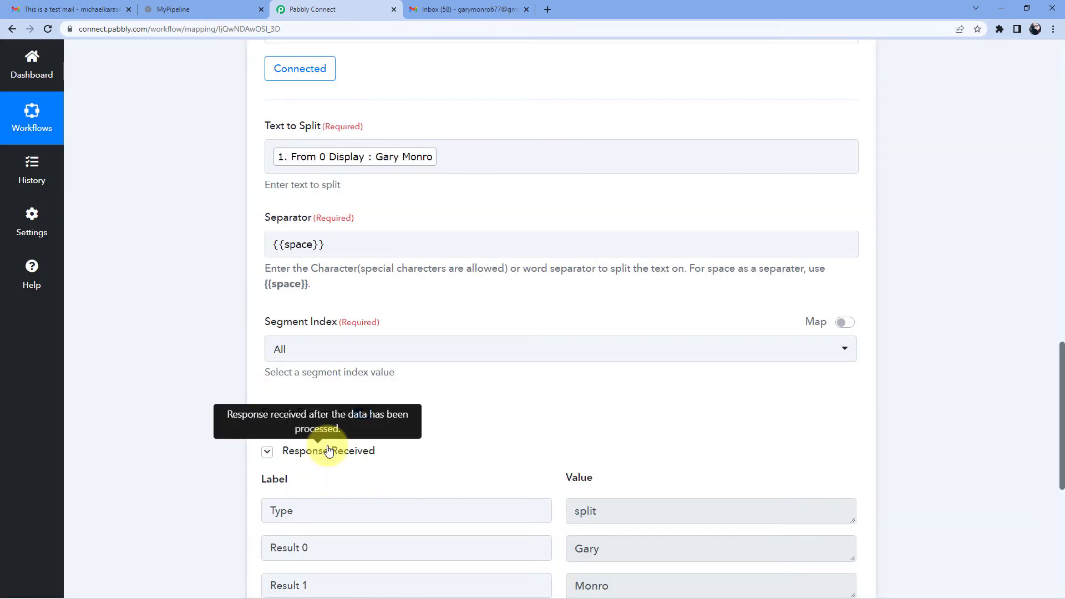
- Examine the Result 0 and Result 1 values in the Split Text response for the separated first and last names
scroll(199, 367, down, 3)
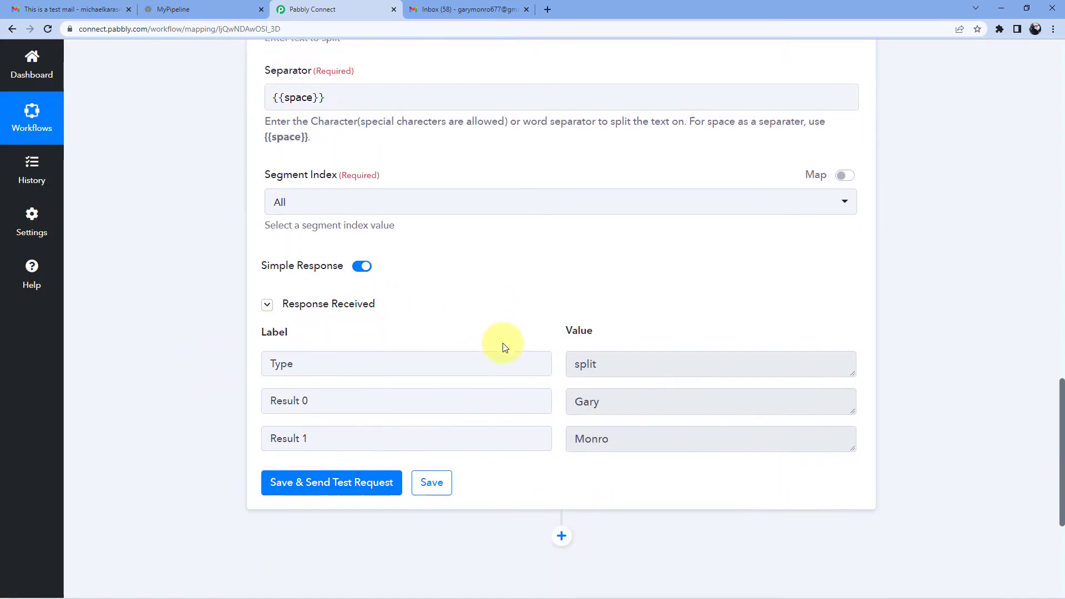
scroll(503, 346, down, 1)
drag(598, 383, 552, 384)
drag(618, 420, 567, 418)
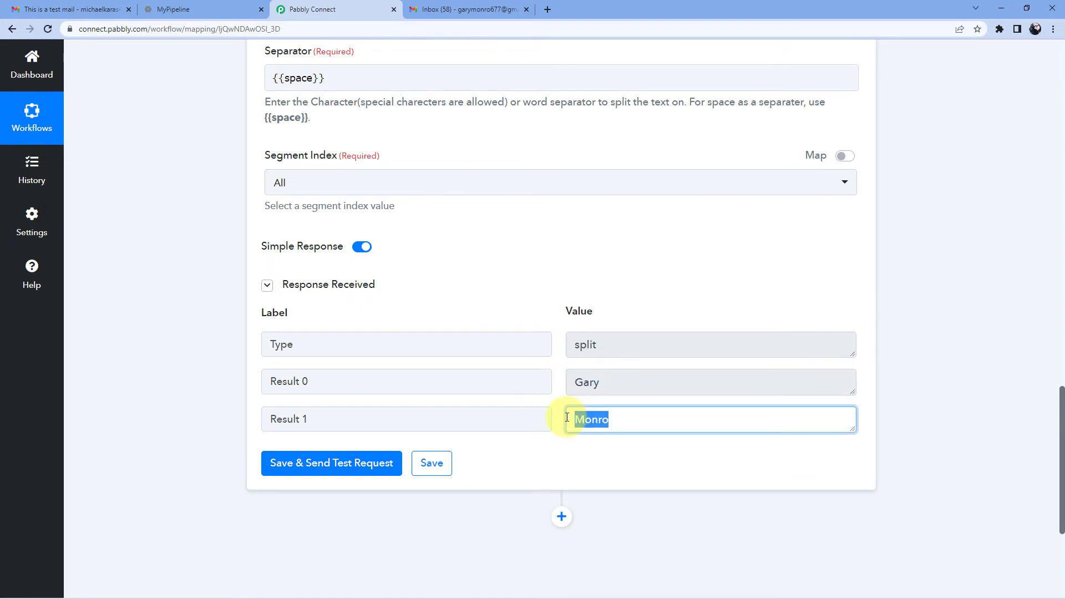
click(551, 289)
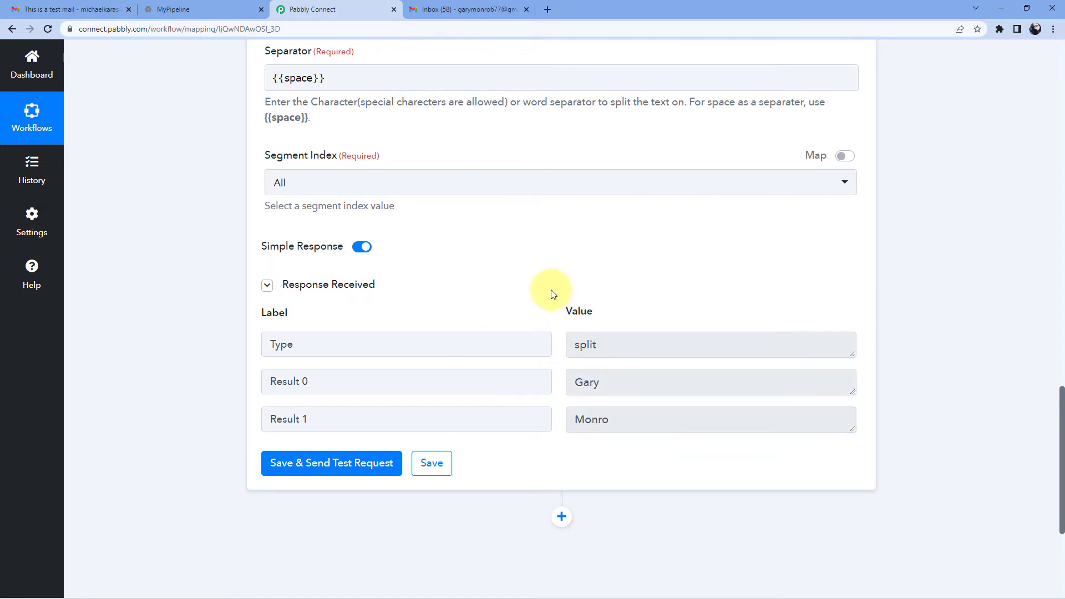
drag(598, 383, 567, 383)
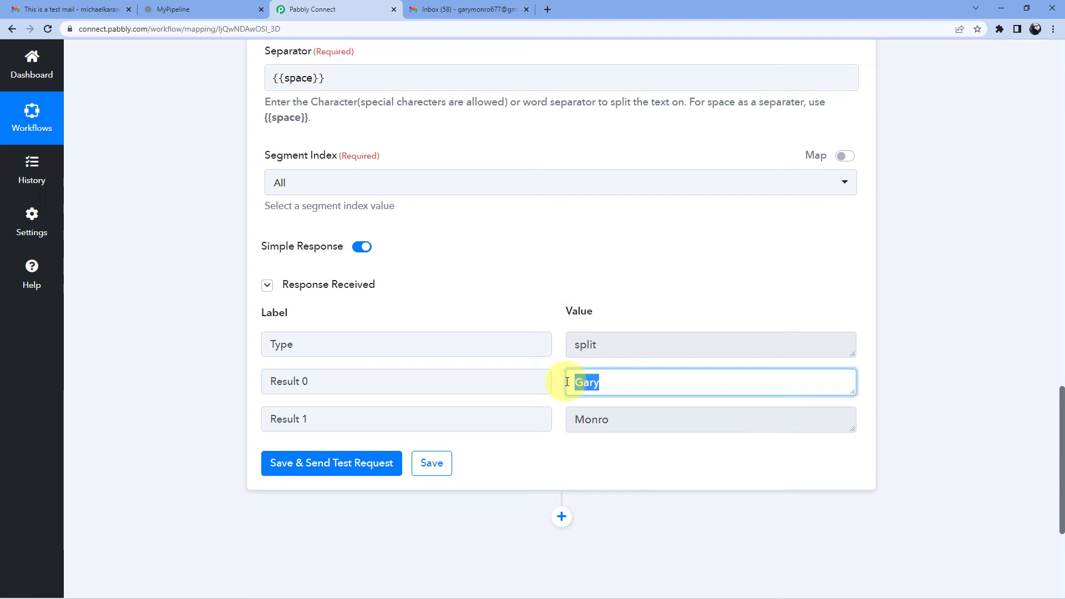
drag(623, 418, 577, 419)
click(546, 294)
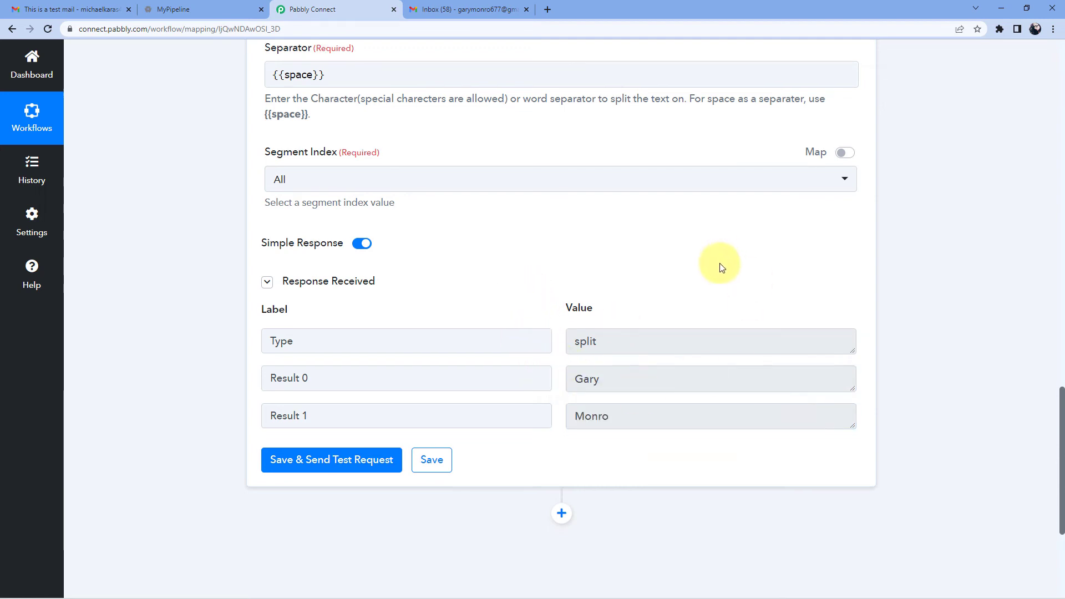
- Add another action step after the Text Formatter and choose My Pipeline as its app
scroll(610, 236, down, 4)
click(561, 297)
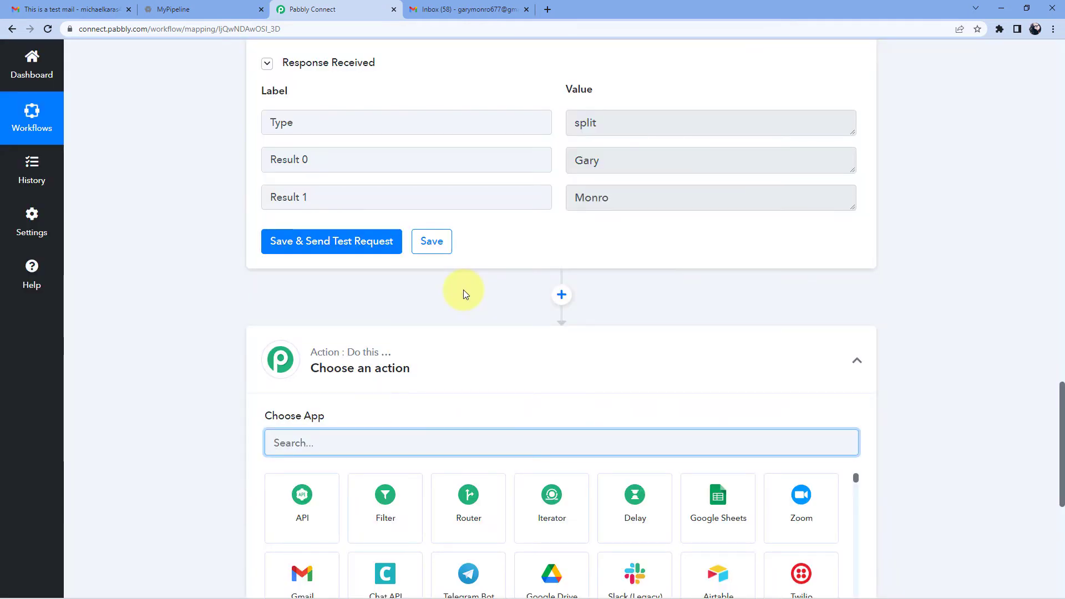
scroll(463, 290, down, 2)
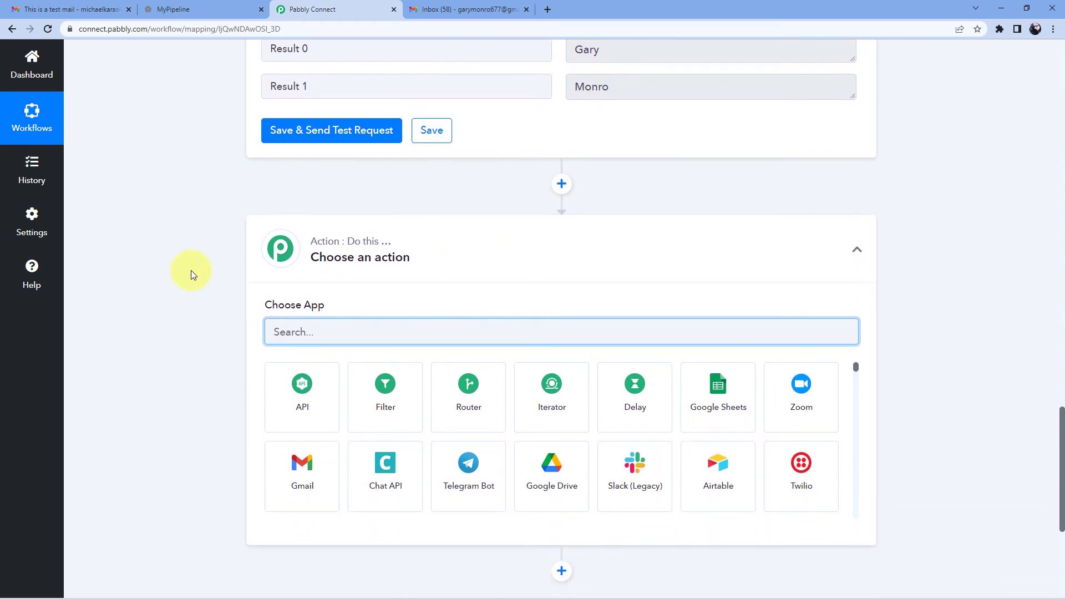
text(My P)
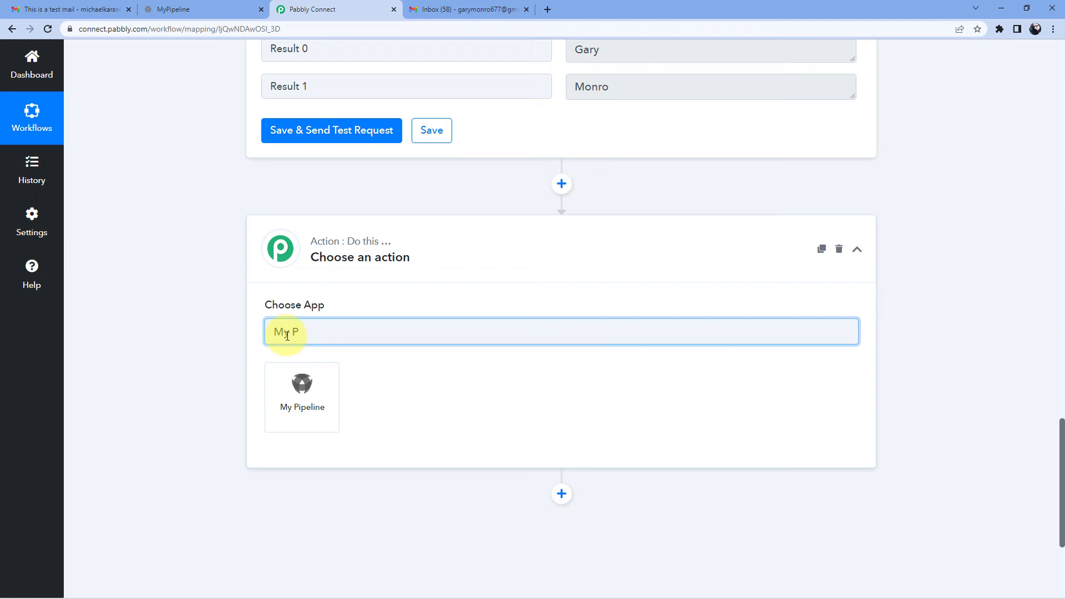
click(304, 383)
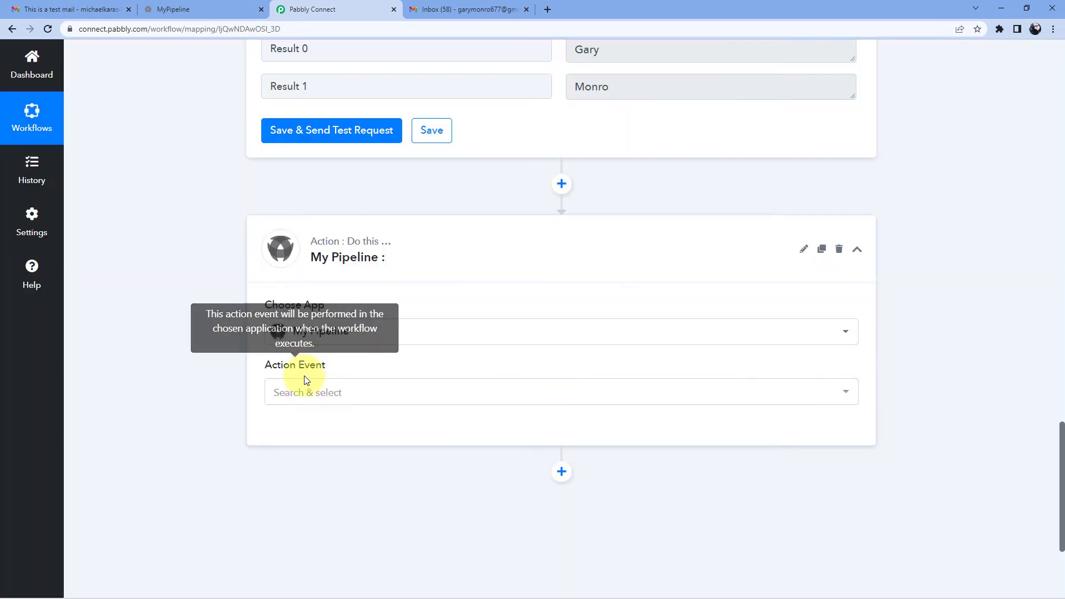
- Set My Pipeline's action event to Create Contact and begin connecting it with the Add New Connection option
scroll(233, 372, down, 4)
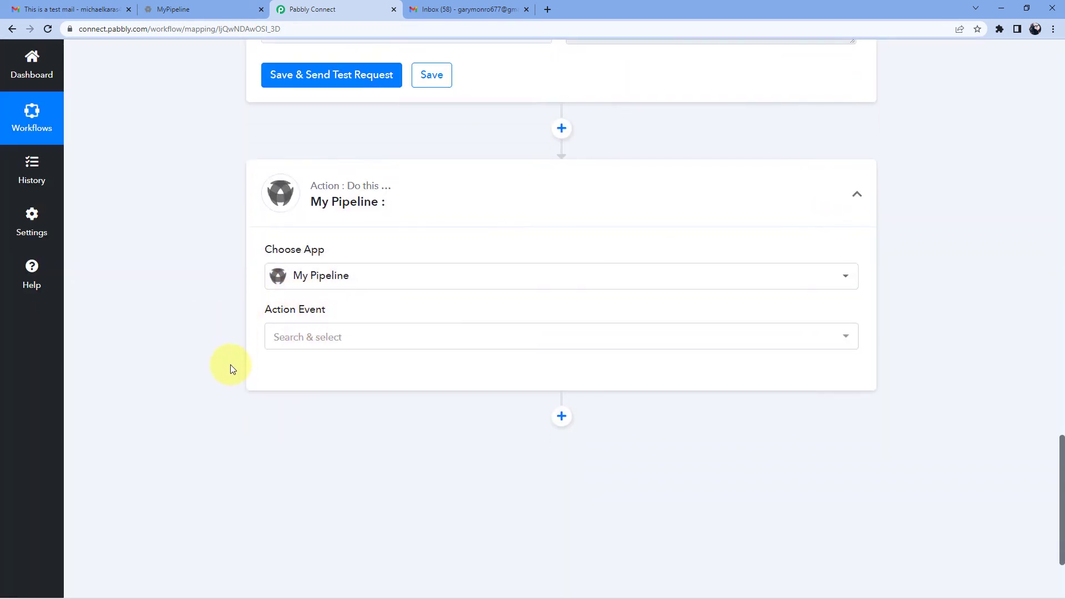
click(331, 199)
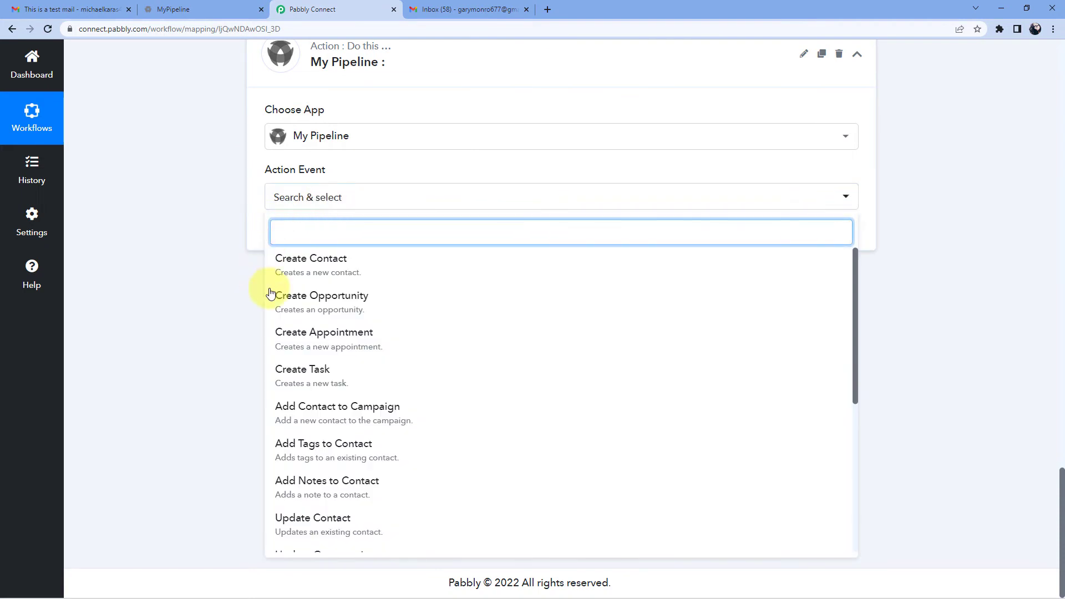
click(310, 262)
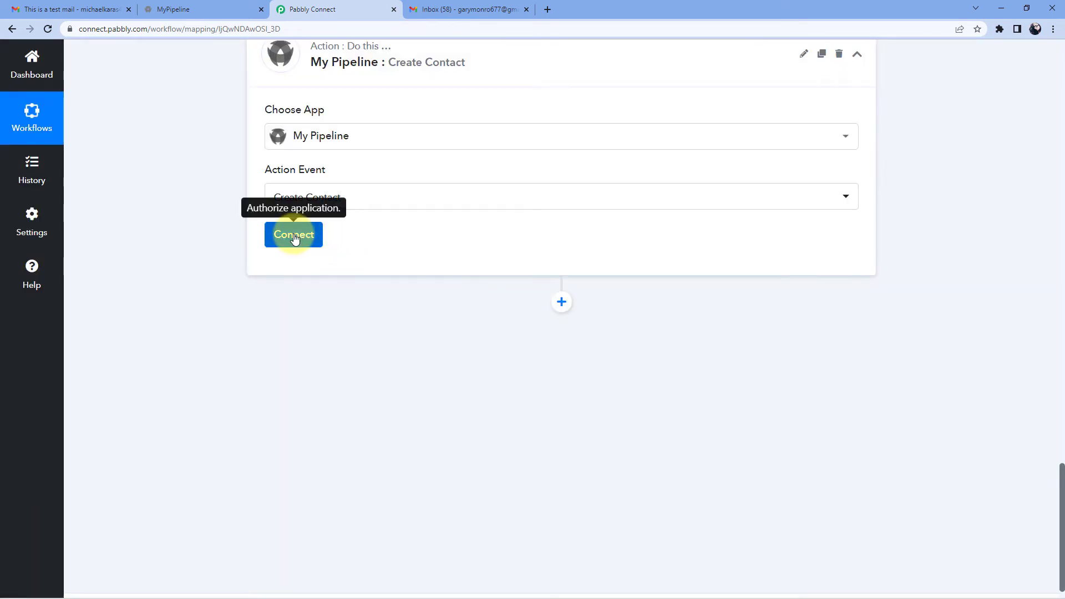
click(300, 233)
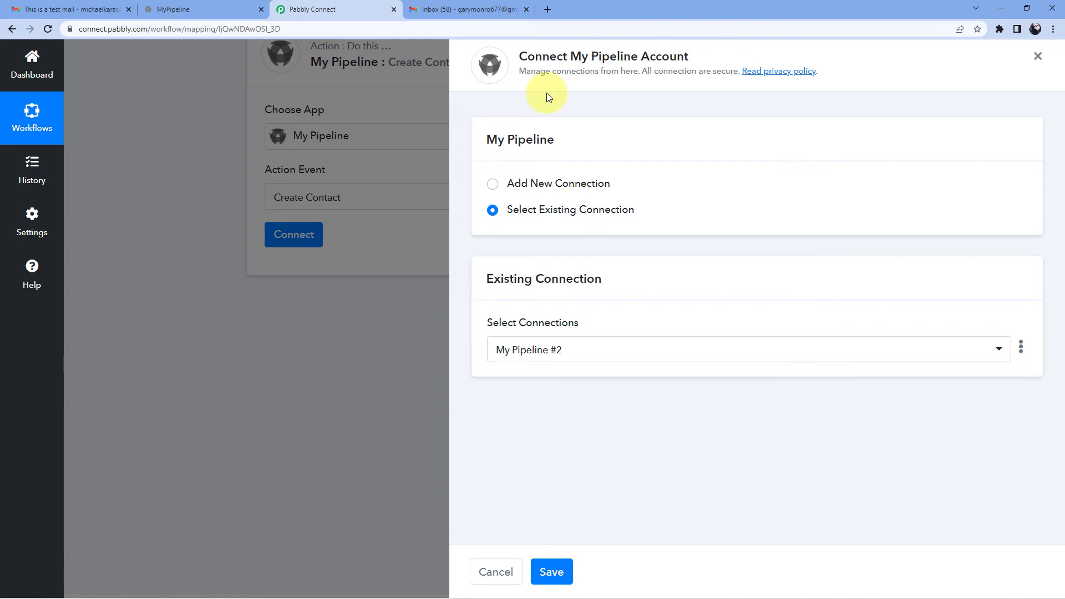
click(492, 186)
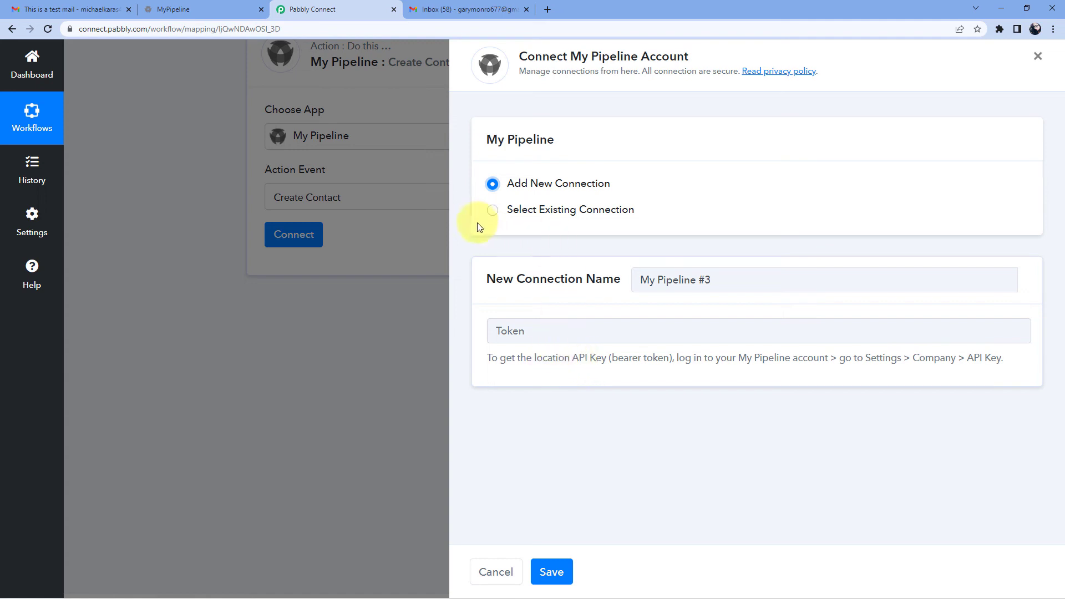
- Switch to MyPipeline and copy the API key from the company data in the Business Info settings
click(222, 8)
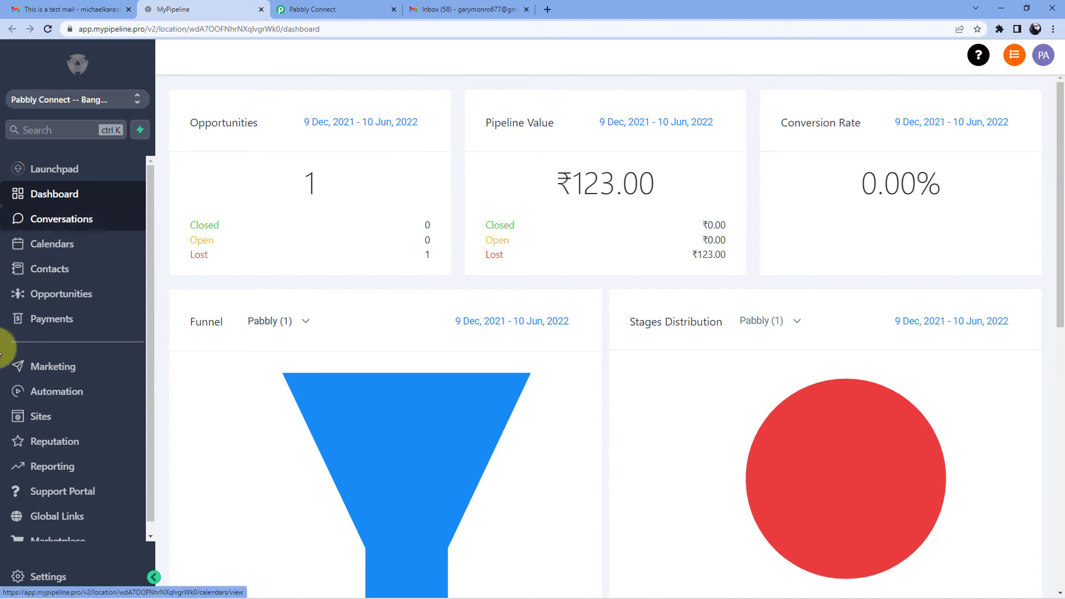
click(61, 581)
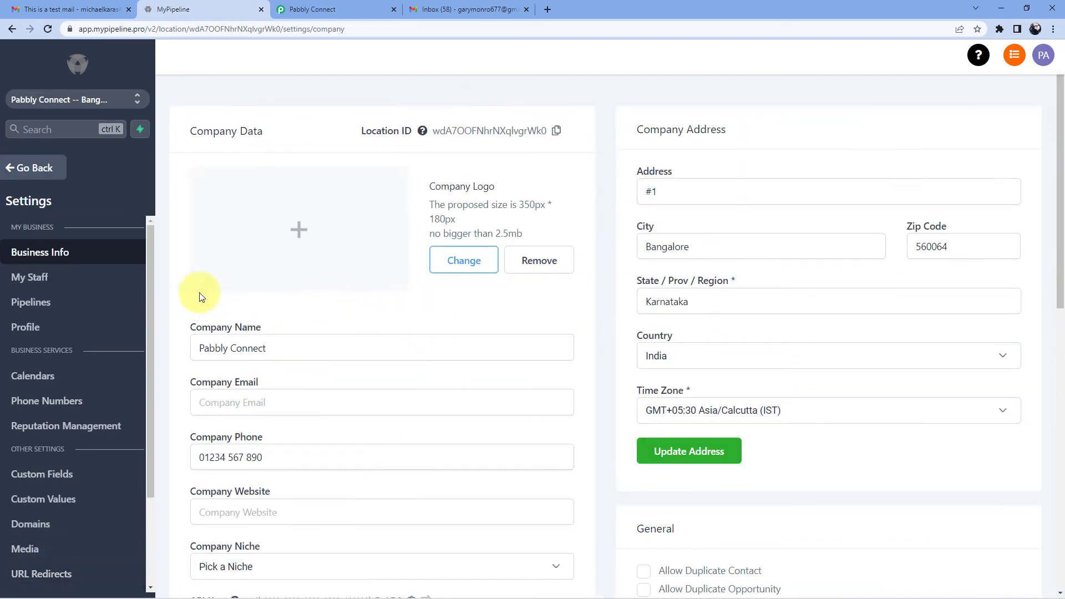
scroll(192, 300, down, 2)
scroll(185, 303, down, 2)
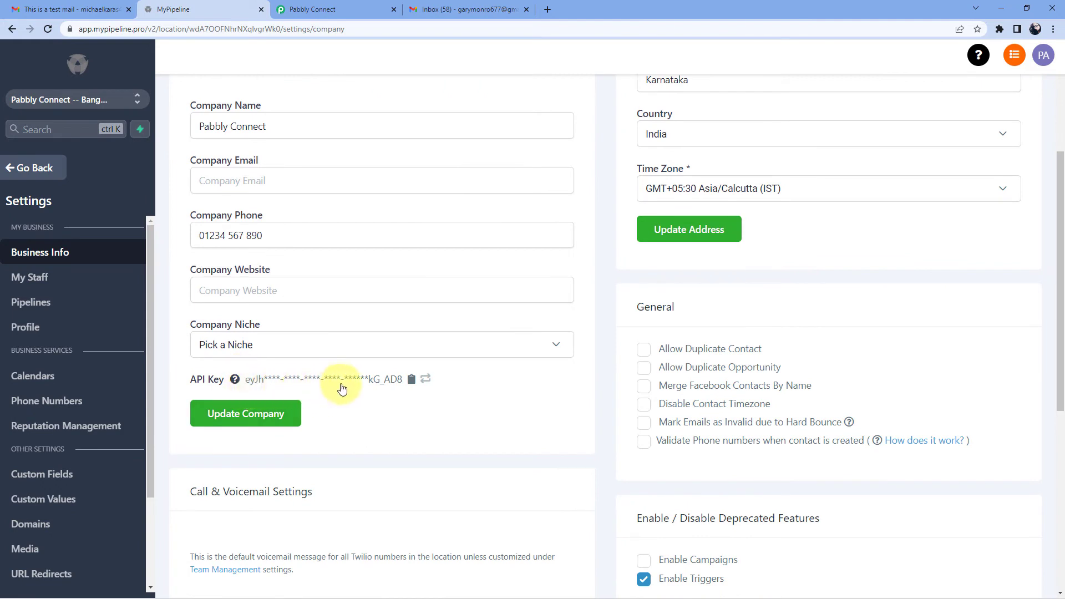
click(411, 381)
- Switch to Pabbly Connect, paste the API key as the token for the new My Pipeline connection, and save it
click(358, 7)
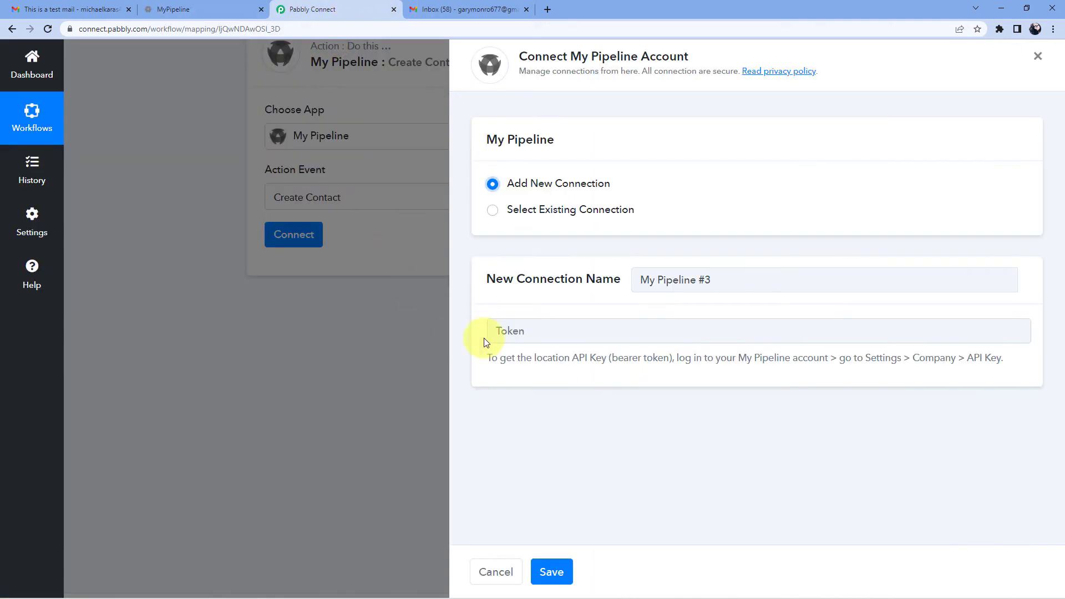
click(506, 331)
right_click(514, 332)
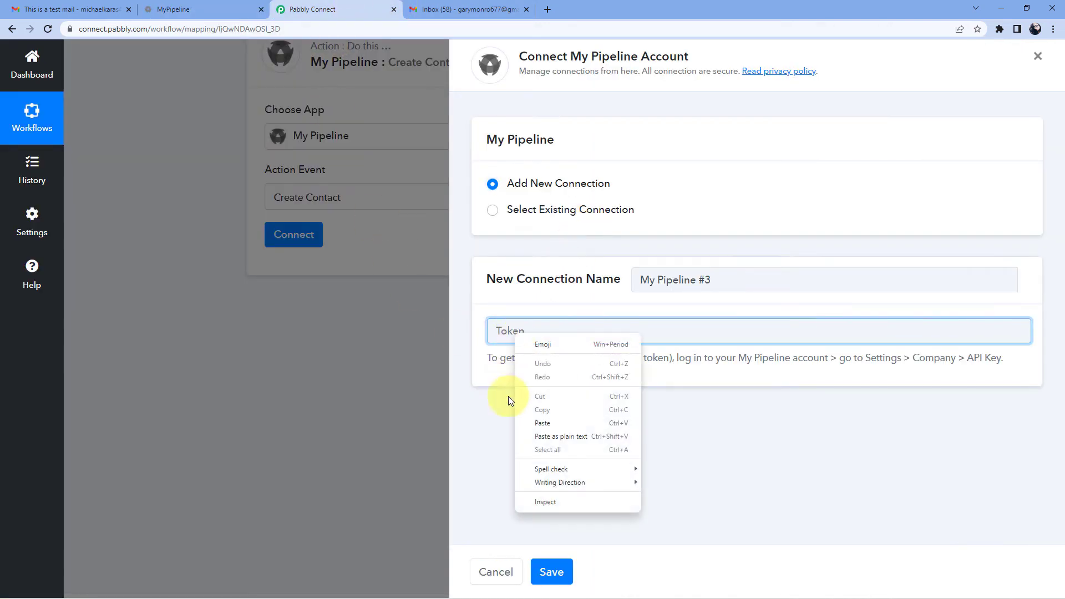
click(545, 423)
click(553, 571)
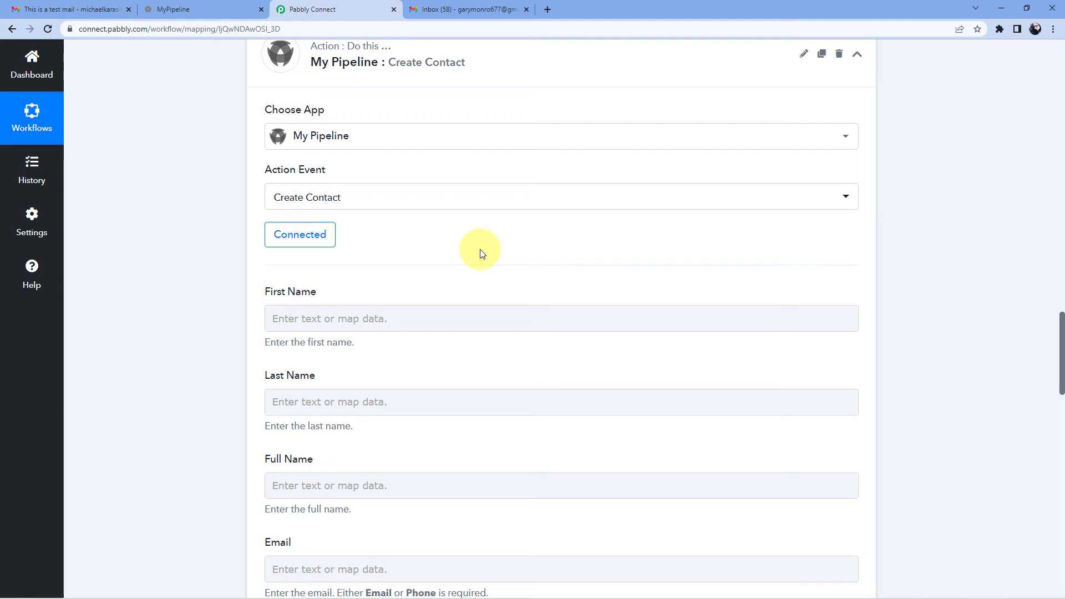
- Check the Split Text results and map the contact's First Name to Result 0 from the Text Formatter step
scroll(461, 249, down, 1)
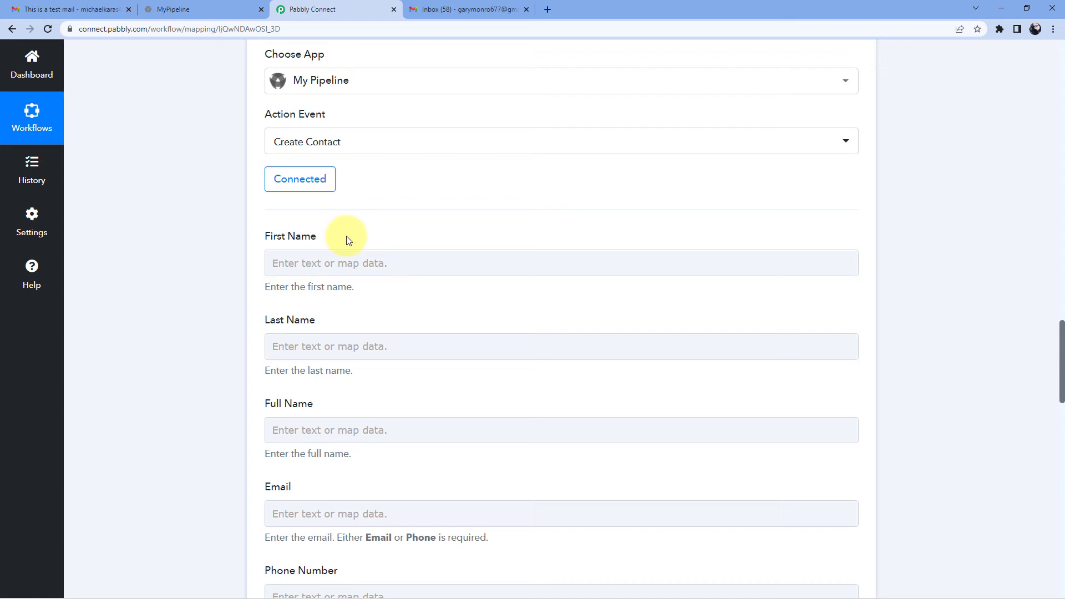
scroll(388, 222, up, 7)
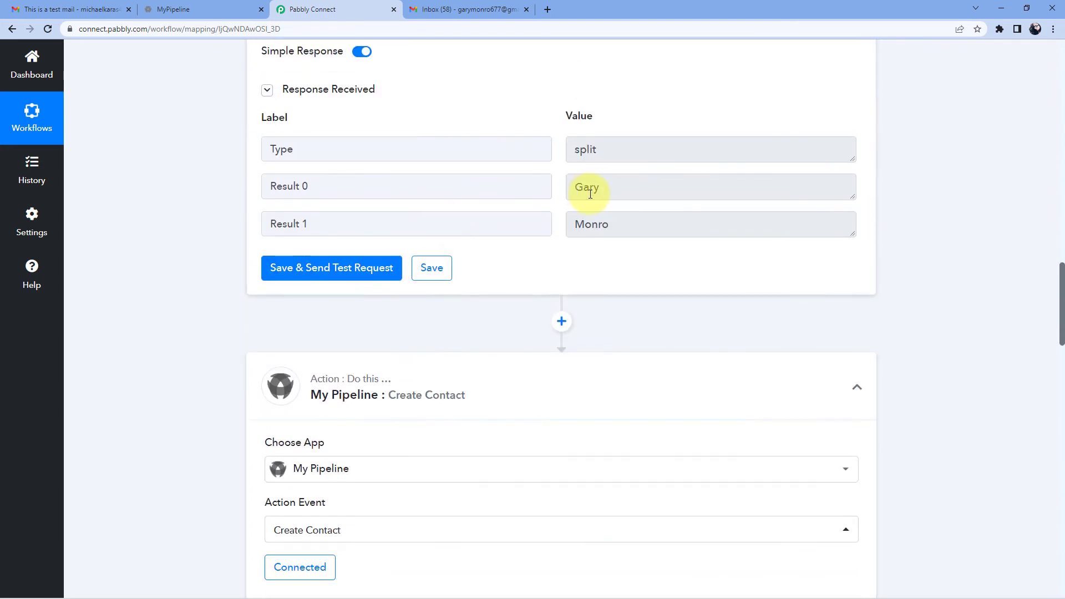
double_click(610, 189)
double_click(590, 223)
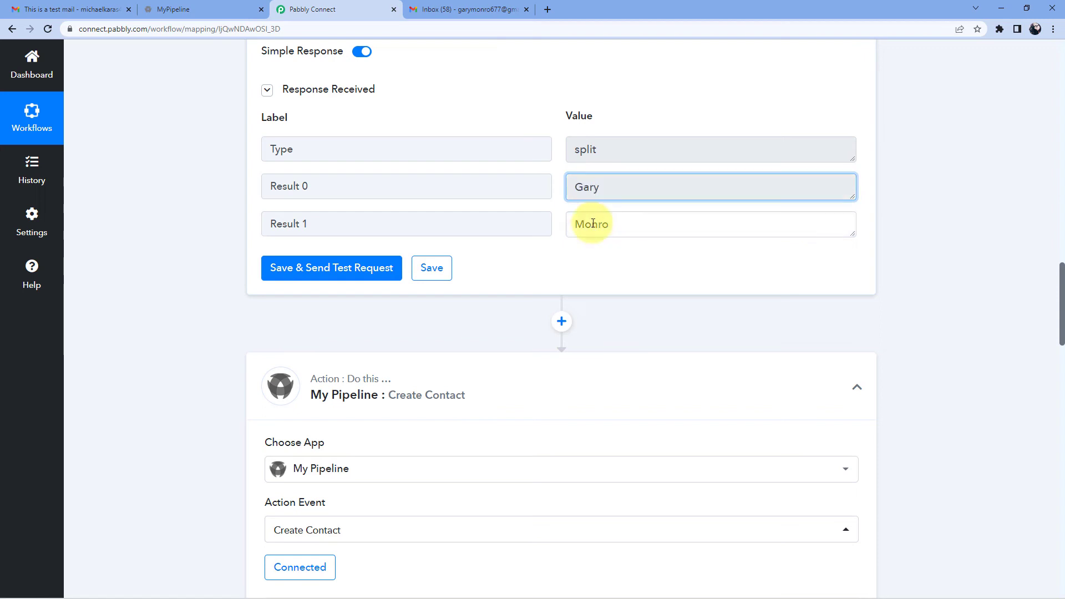
click(559, 204)
scroll(167, 255, down, 8)
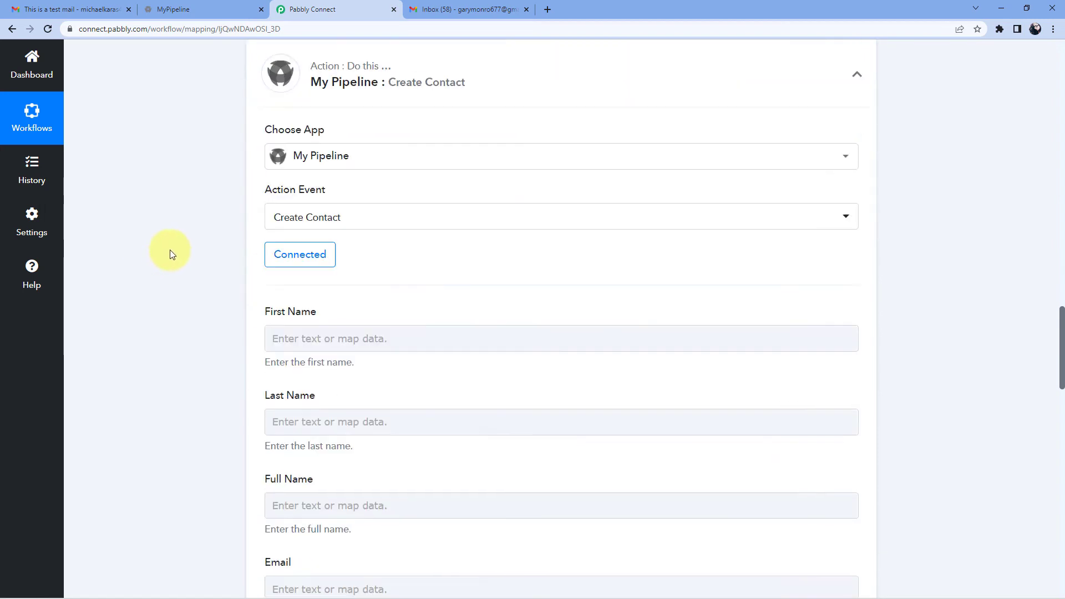
click(294, 211)
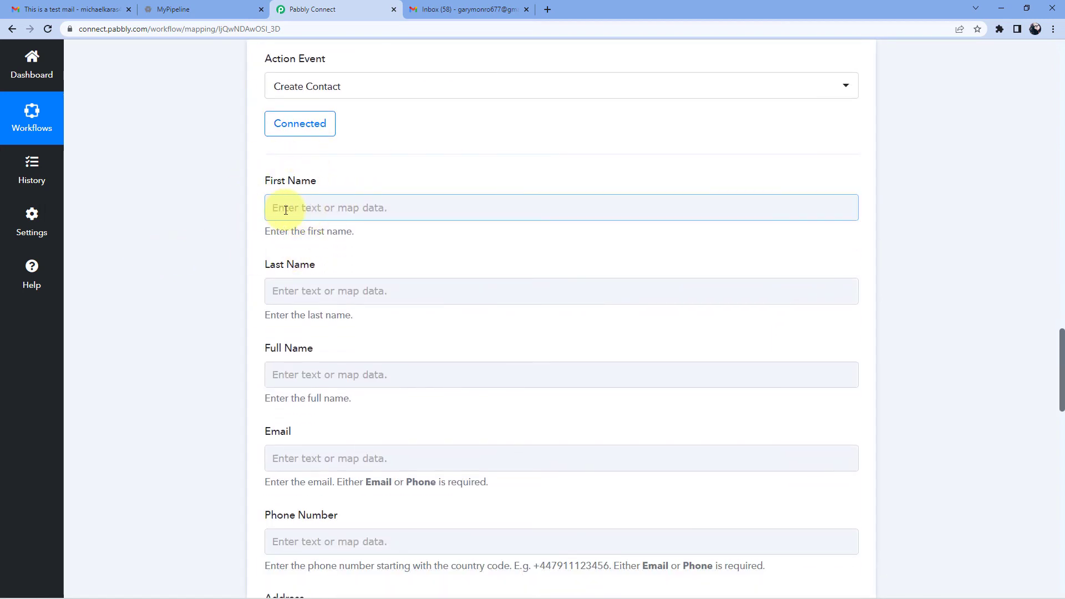
click(287, 209)
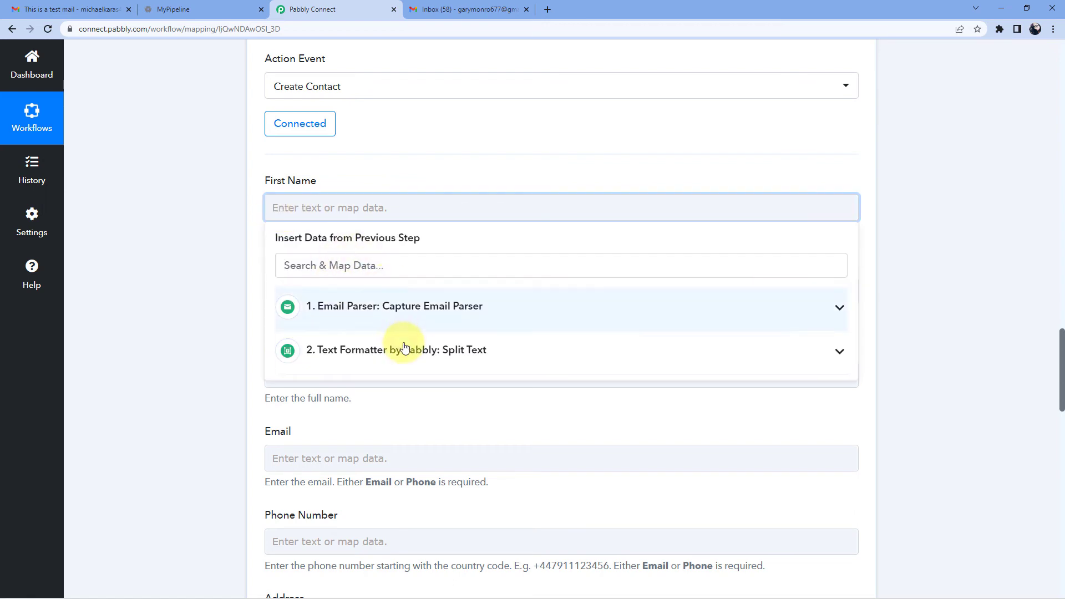
click(339, 361)
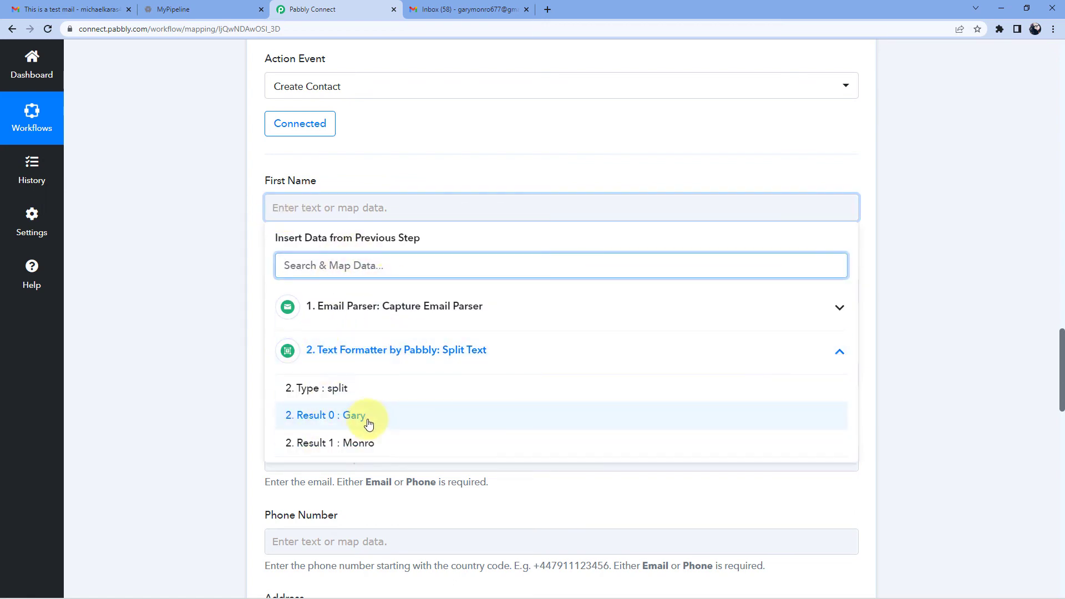
click(367, 423)
click(216, 284)
- Map the contact's Last Name to Result 1 from the Text Formatter's Split Text step
scroll(219, 281, down, 2)
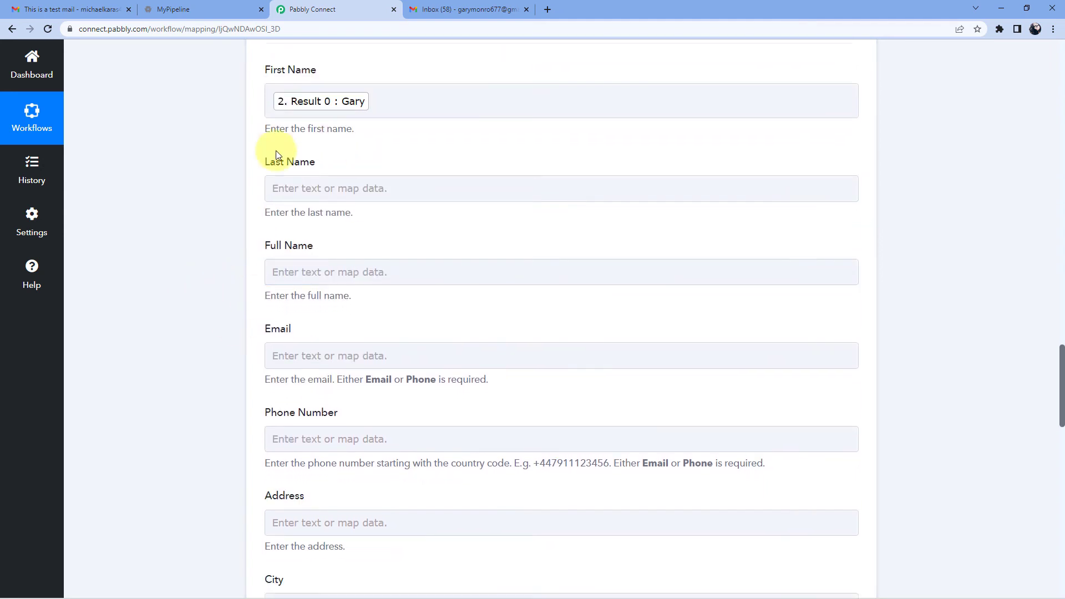
click(276, 188)
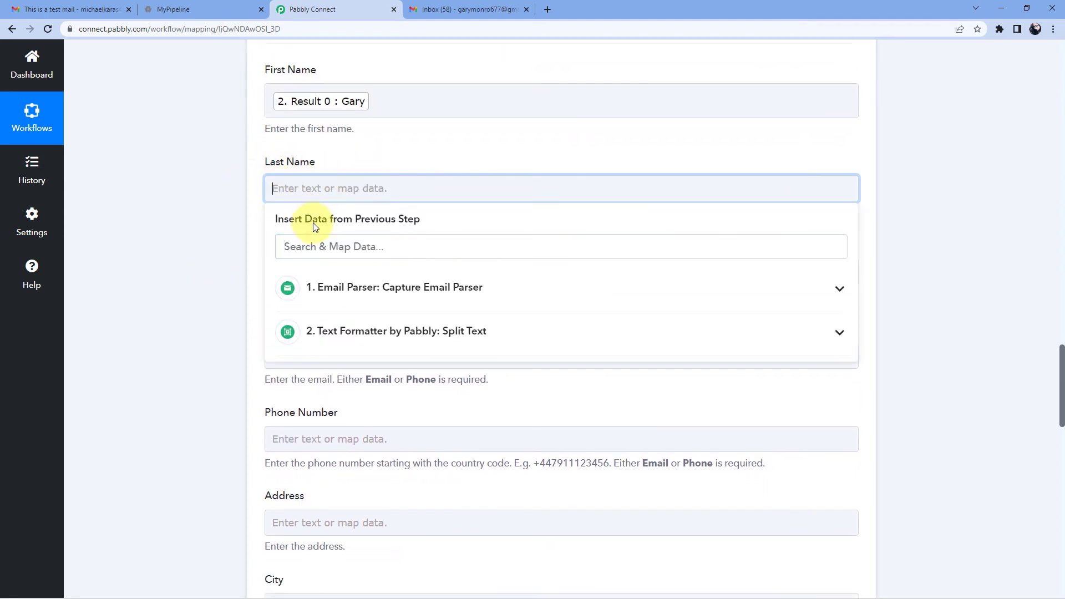
click(397, 331)
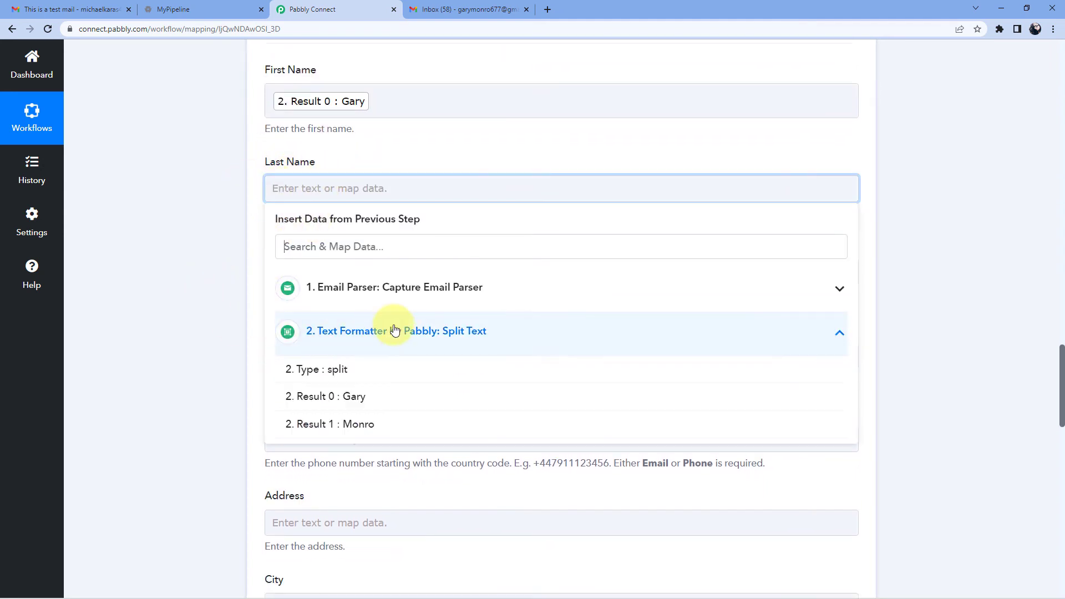
click(356, 424)
click(244, 248)
- Map the contact's Full Name to the From 0 Display value from the Email Parser step
scroll(247, 254, down, 1)
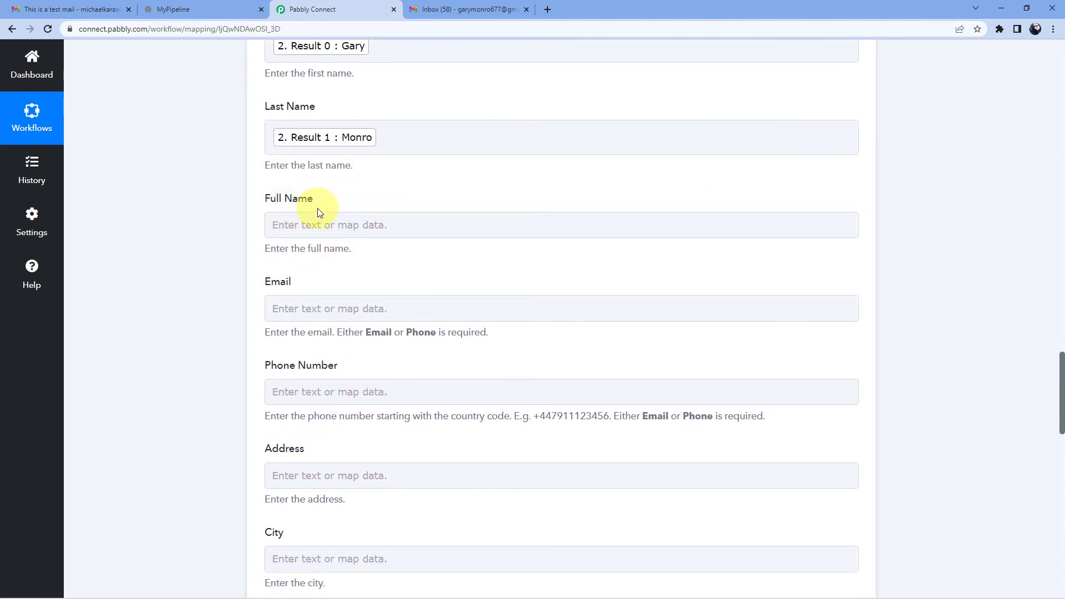
scroll(370, 202, down, 1)
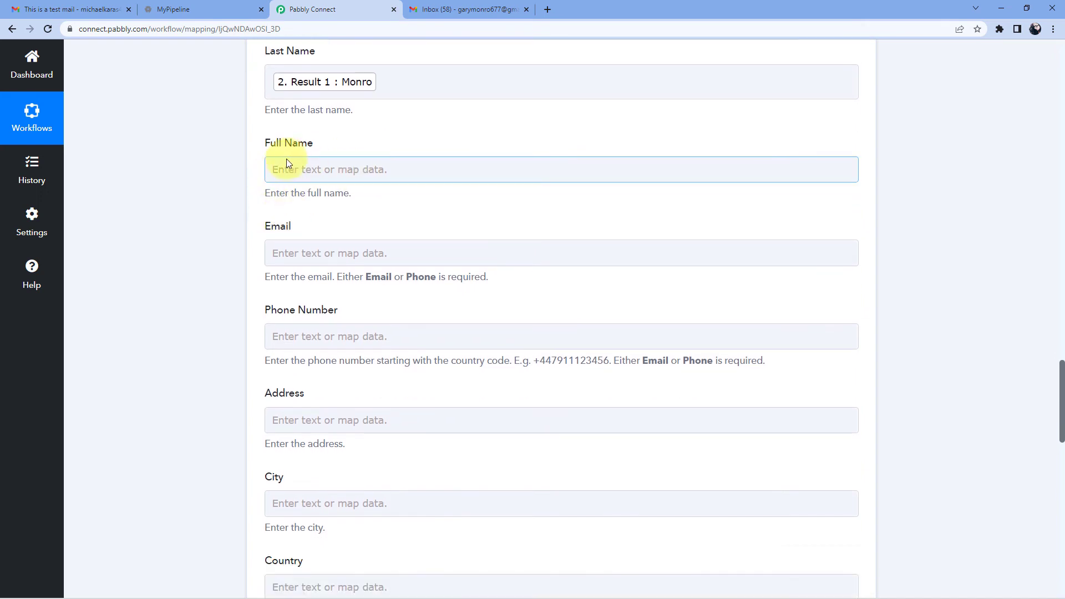
click(283, 169)
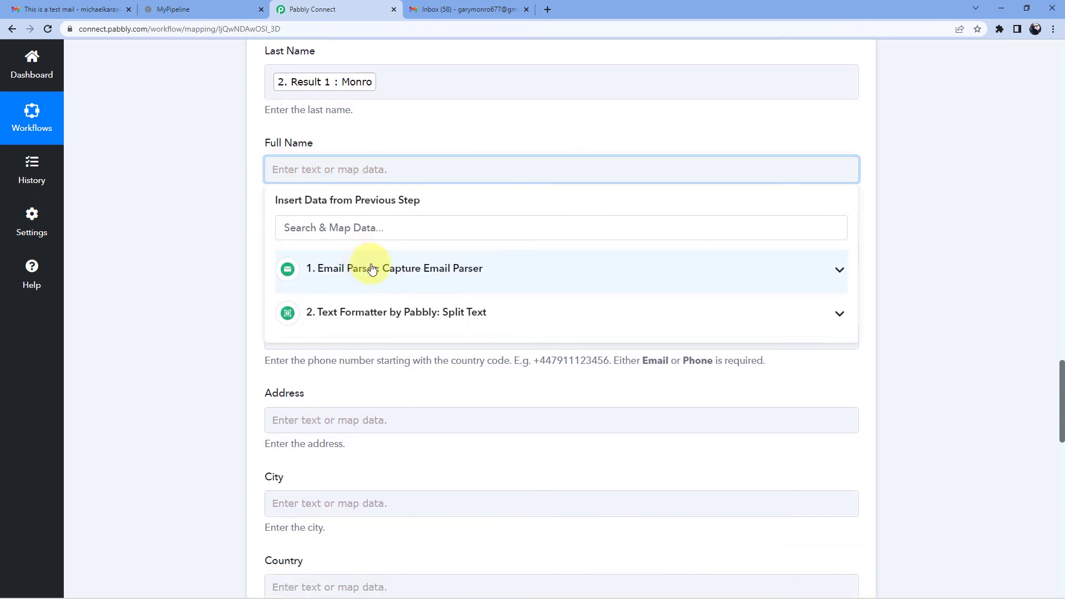
click(371, 269)
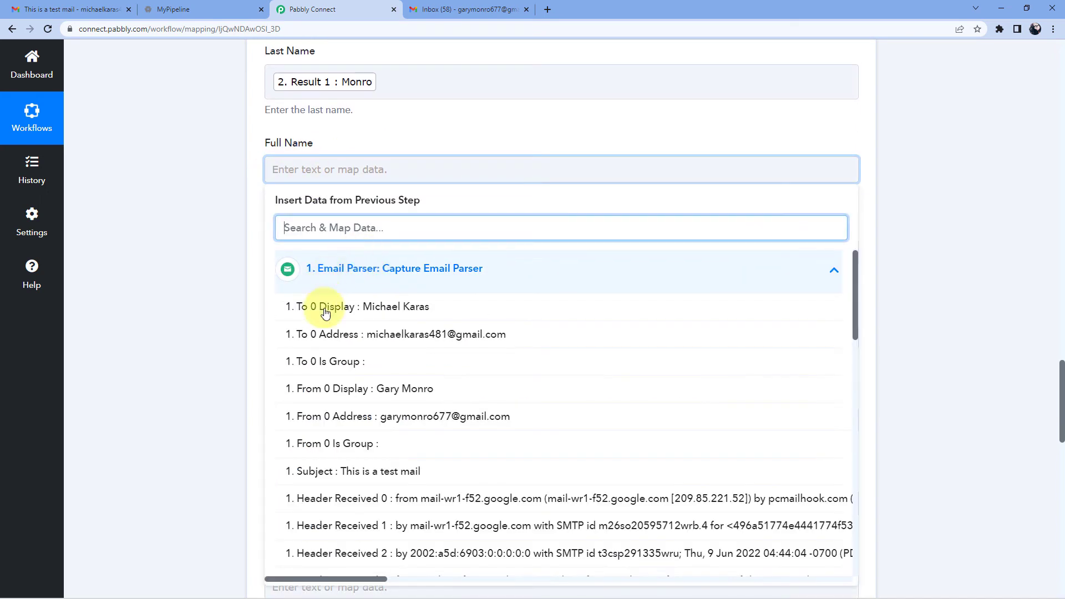
click(413, 395)
click(247, 230)
- Map the contact's Email to the From 0 Address value from the Email Parser step
scroll(247, 252, down, 1)
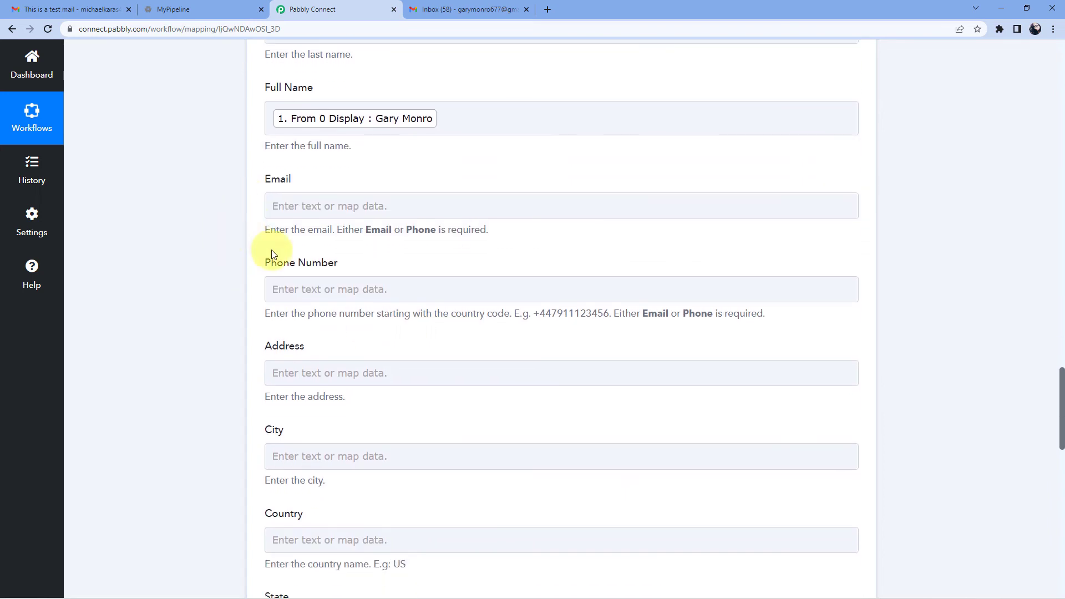
click(340, 206)
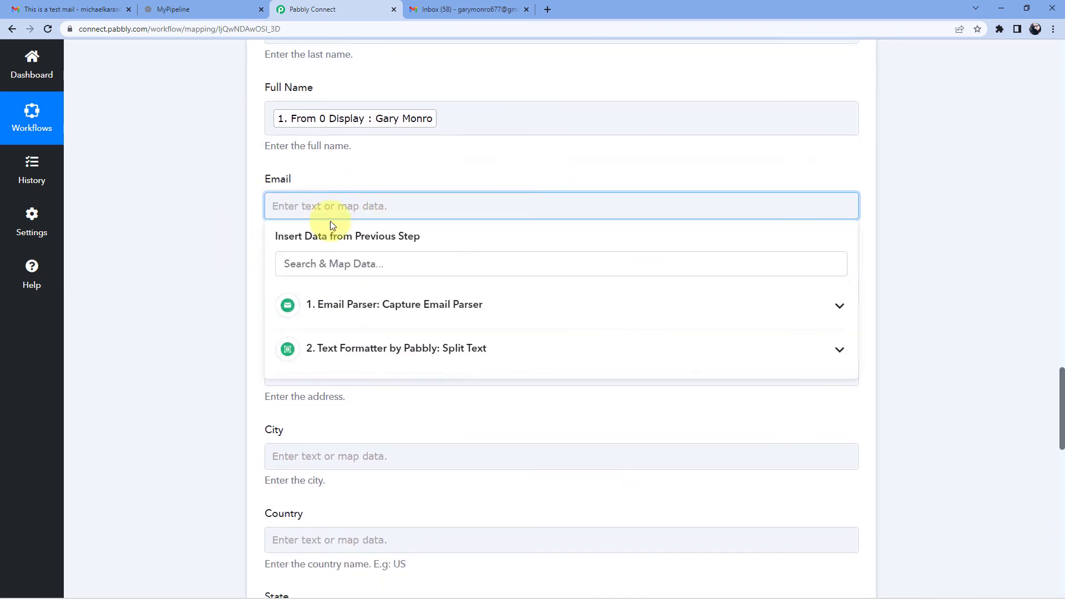
click(381, 304)
scroll(380, 348, down, 2)
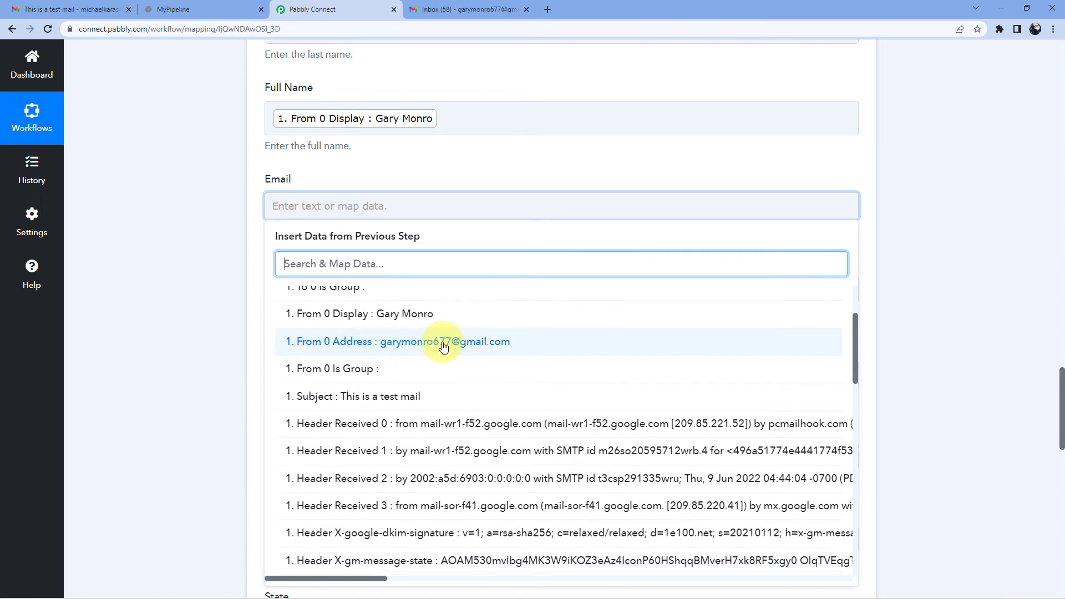
click(443, 346)
click(212, 196)
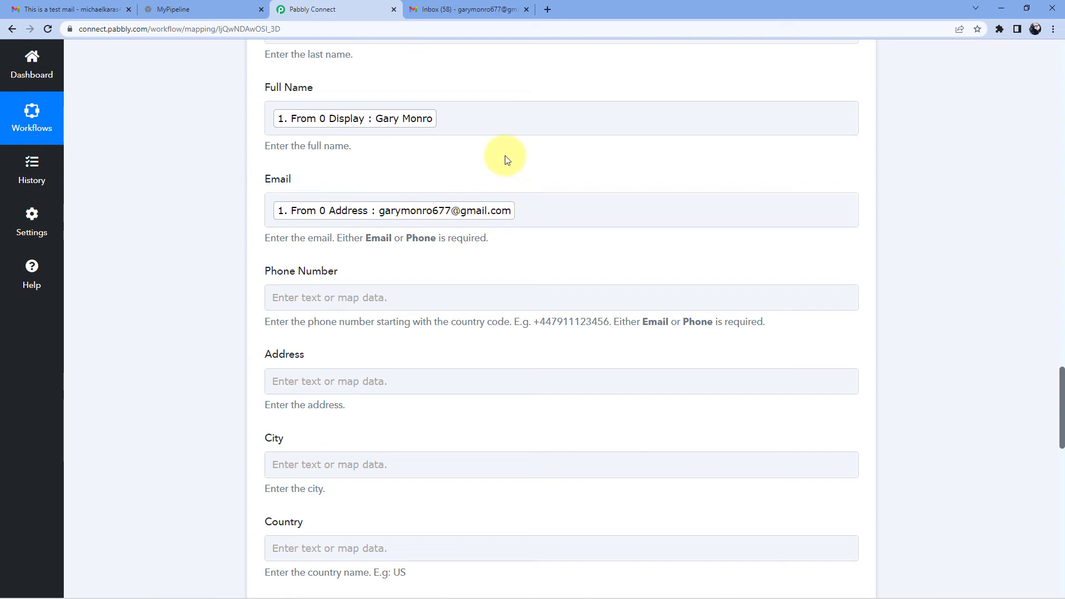
- Save the Create Contact action with a test request and review the contact details in its response
scroll(444, 173, up, 3)
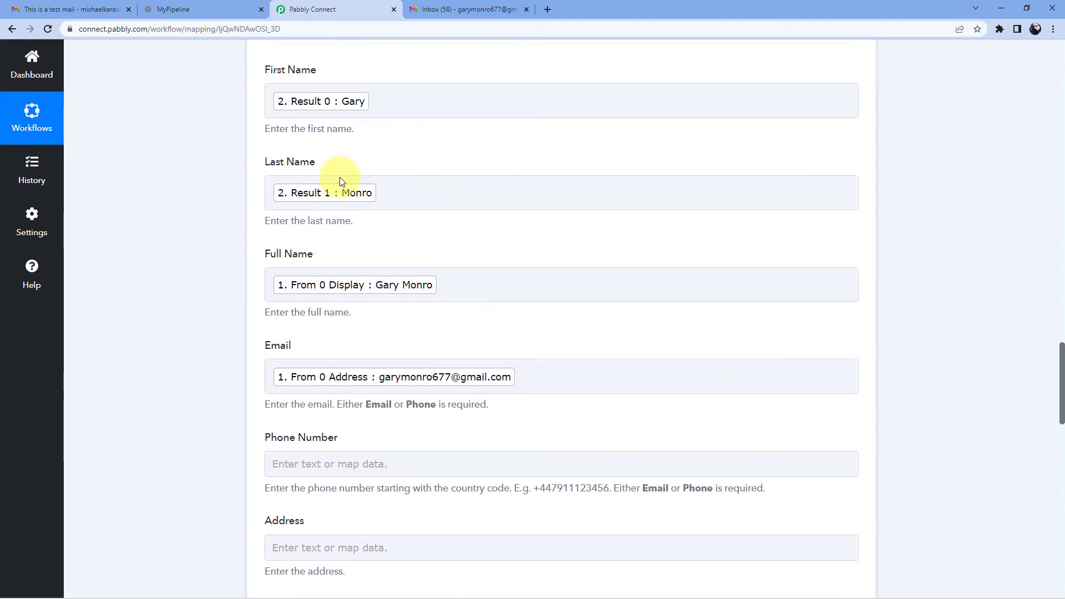
scroll(233, 269, down, 3)
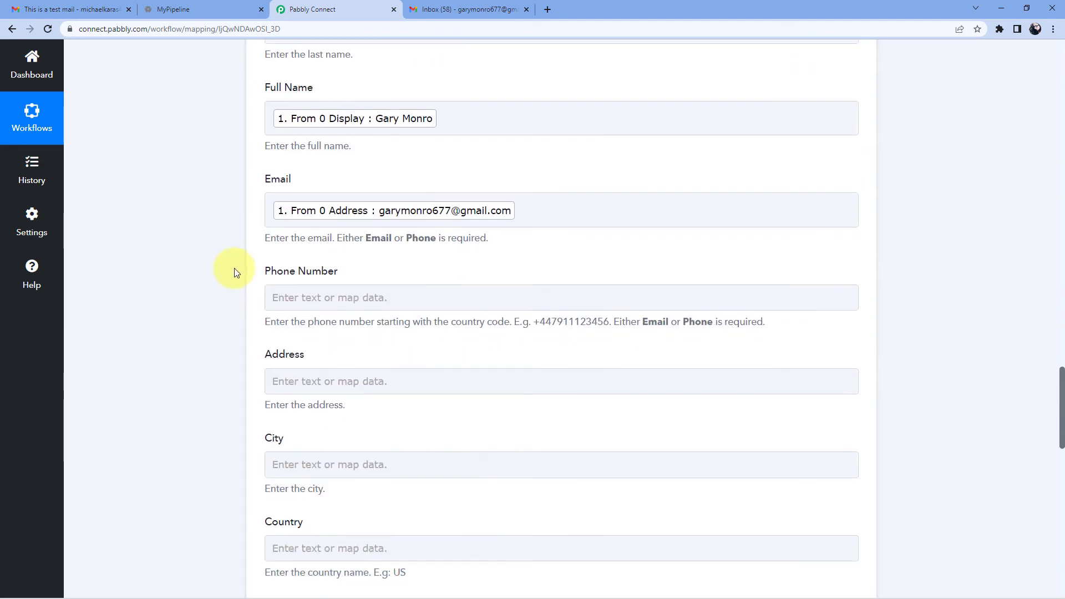
scroll(234, 267, down, 15)
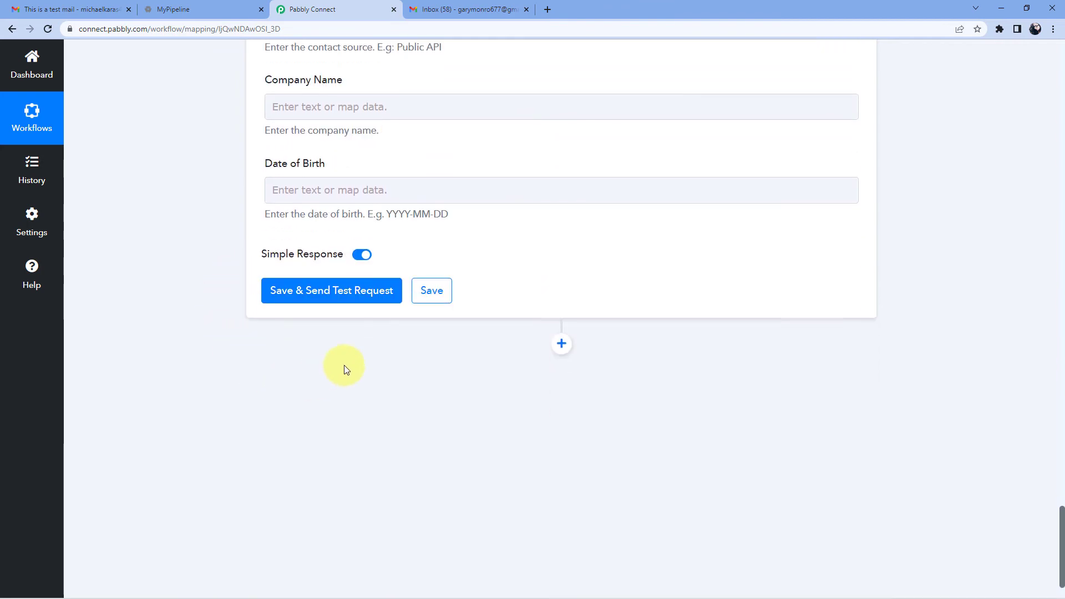
click(325, 298)
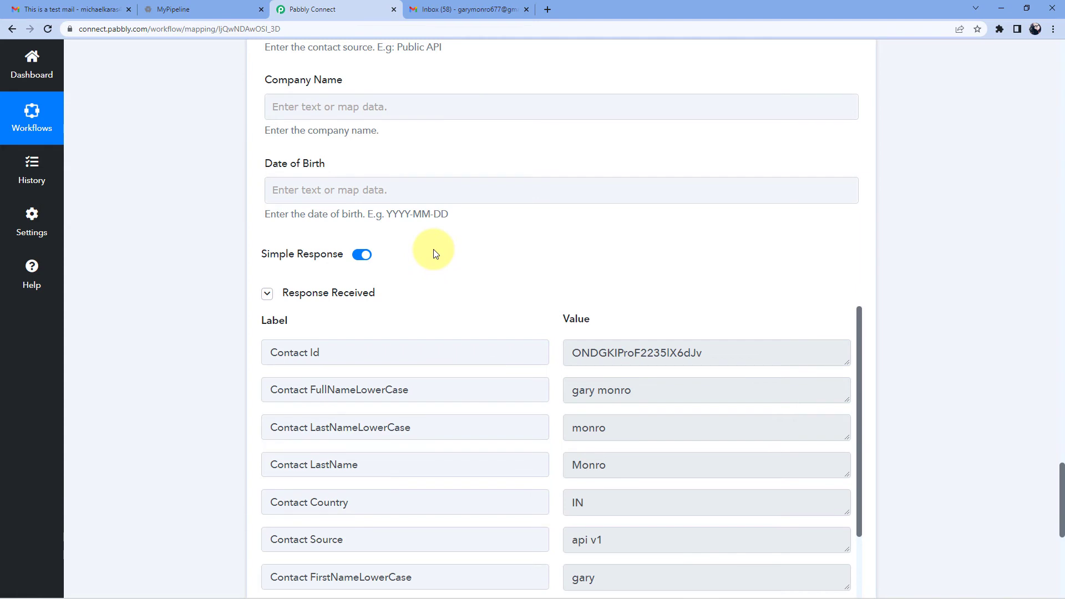
scroll(435, 253, down, 1)
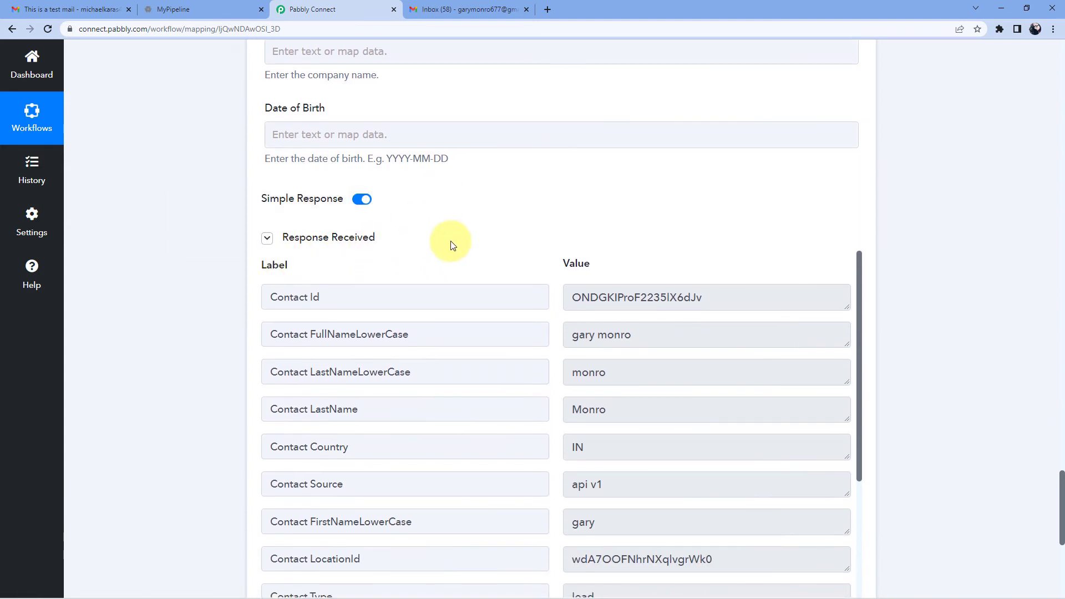
scroll(472, 233, down, 2)
scroll(542, 244, down, 1)
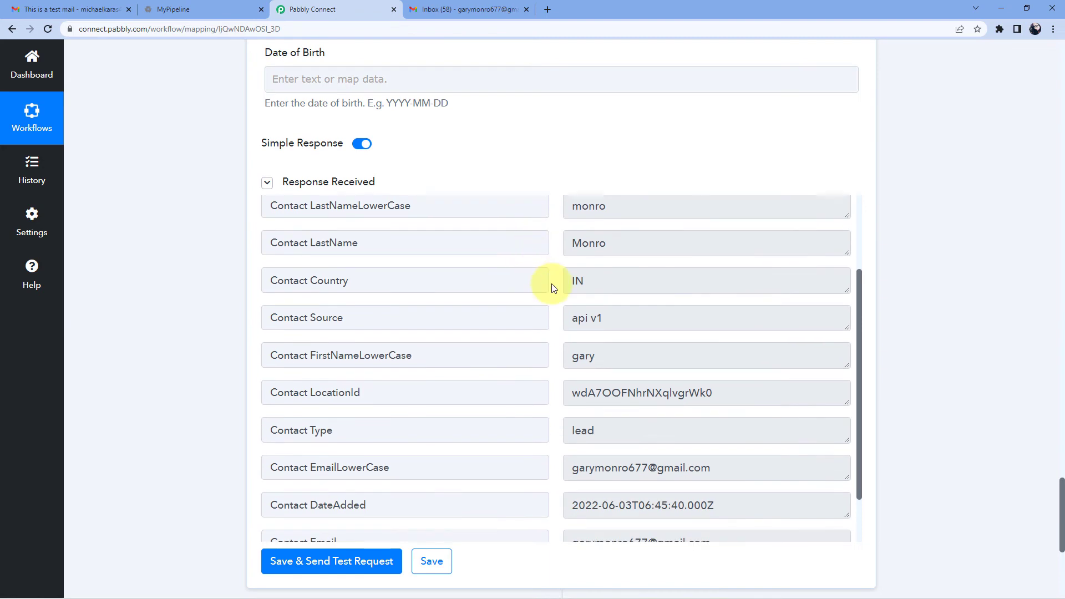
scroll(542, 305, up, 2)
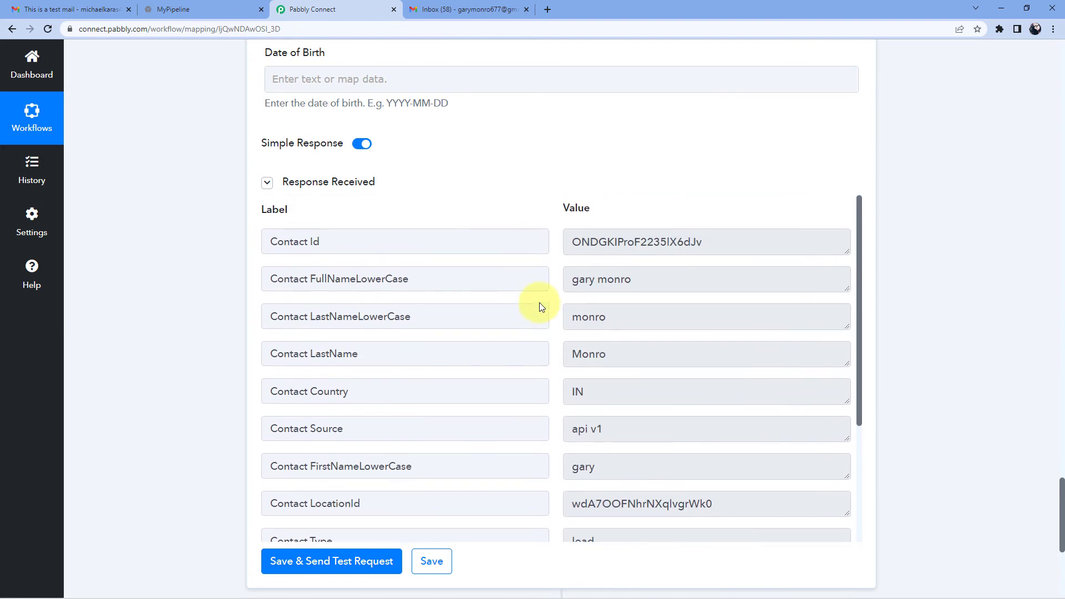
drag(641, 283, 561, 280)
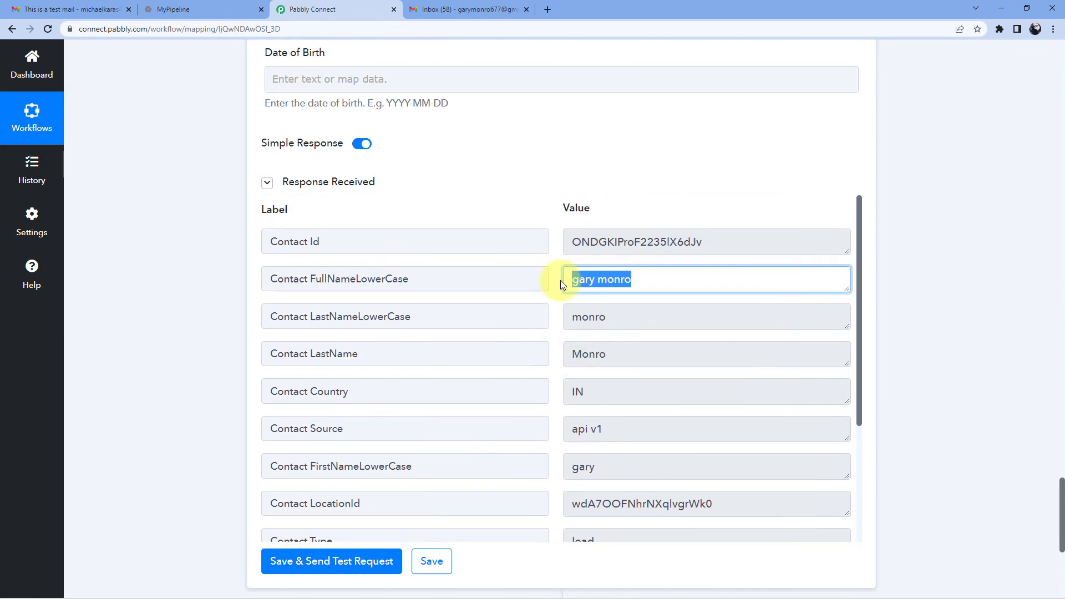
click(519, 197)
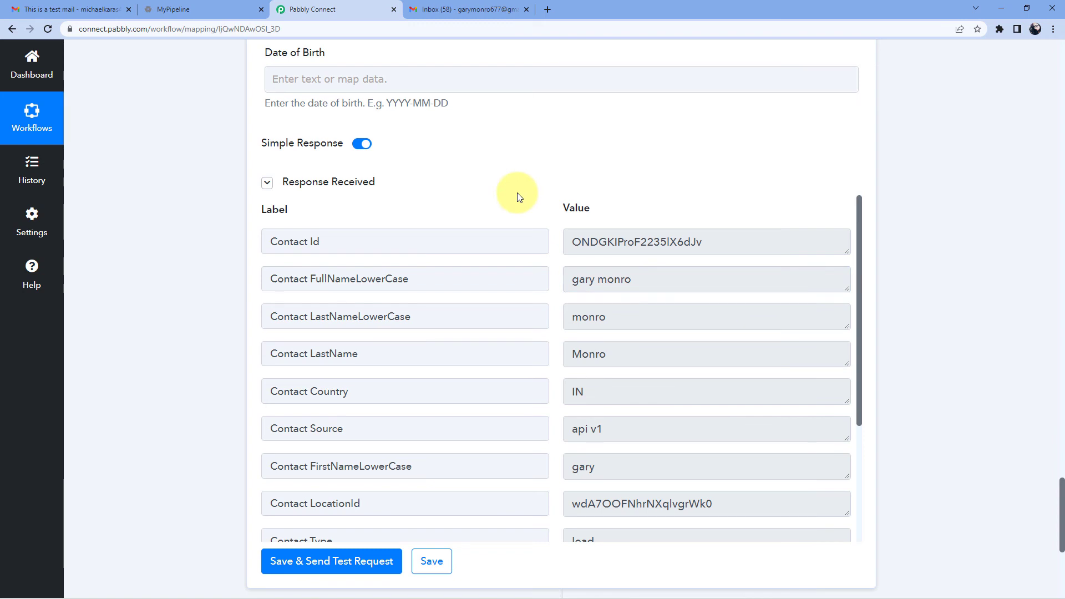
- Switch to MyPipeline, leave the settings, and refresh the Contacts list to check for the newly created contact
click(198, 7)
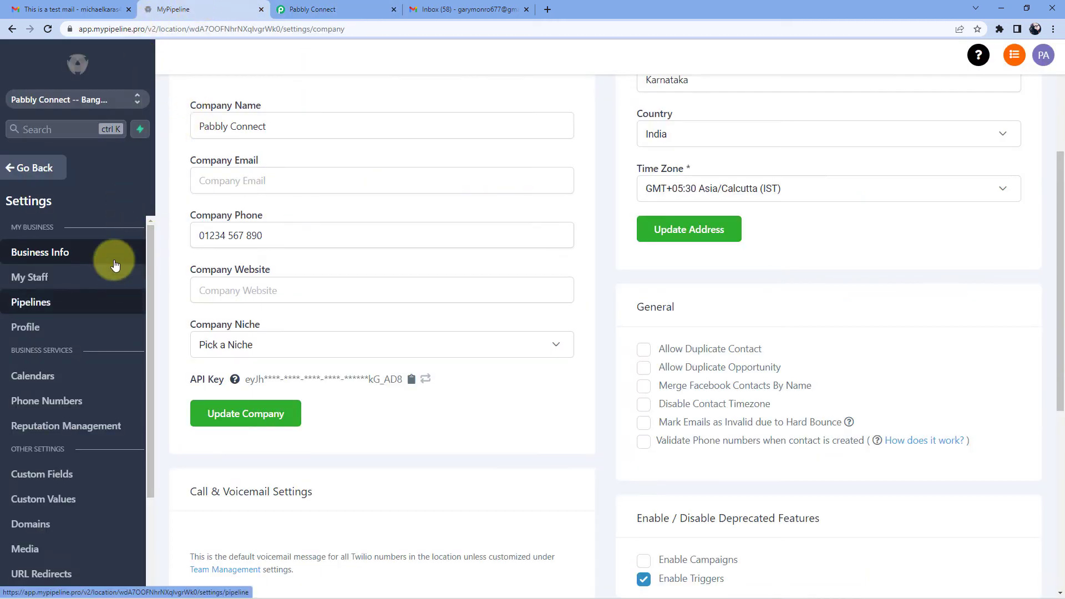
click(35, 169)
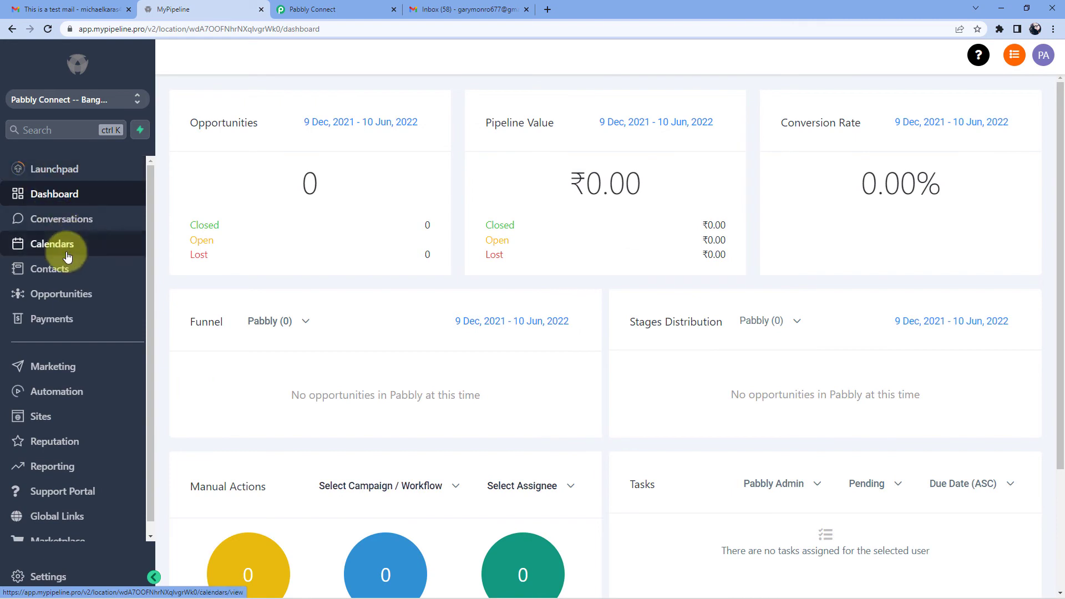
click(67, 271)
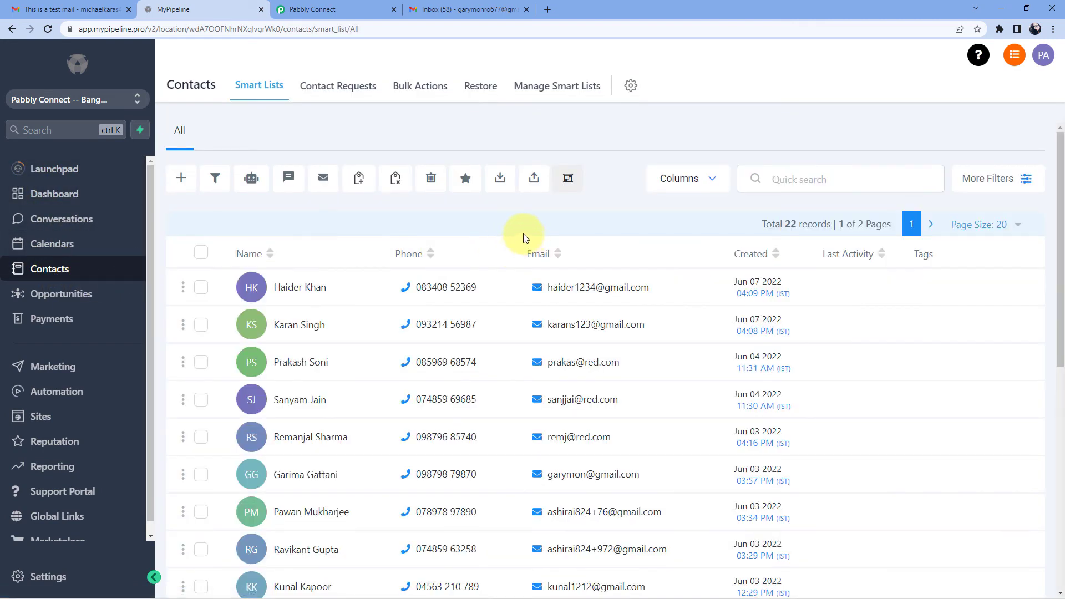
click(48, 30)
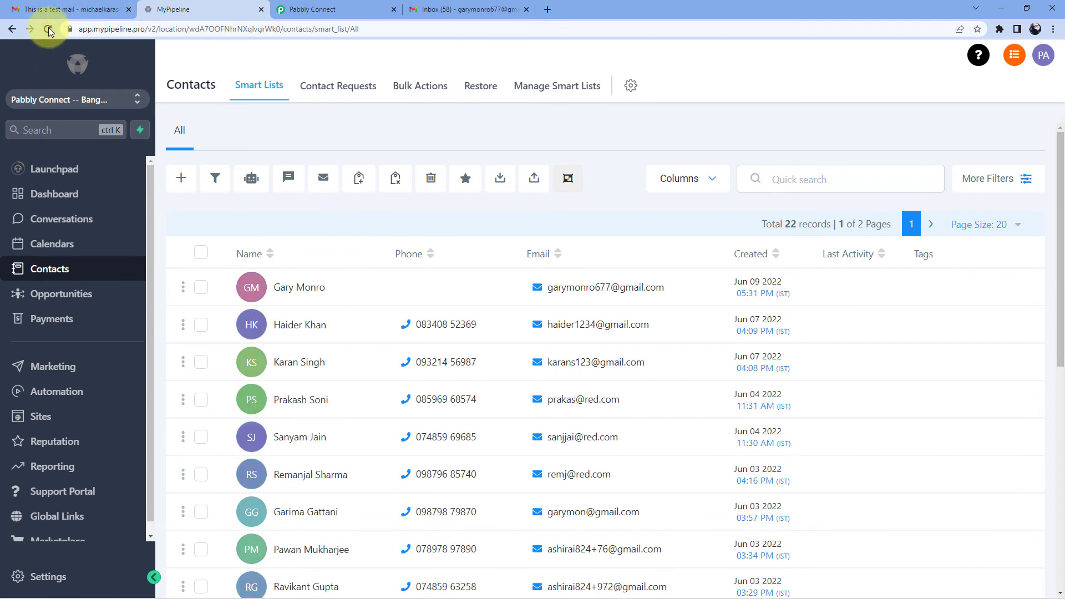
click(48, 30)
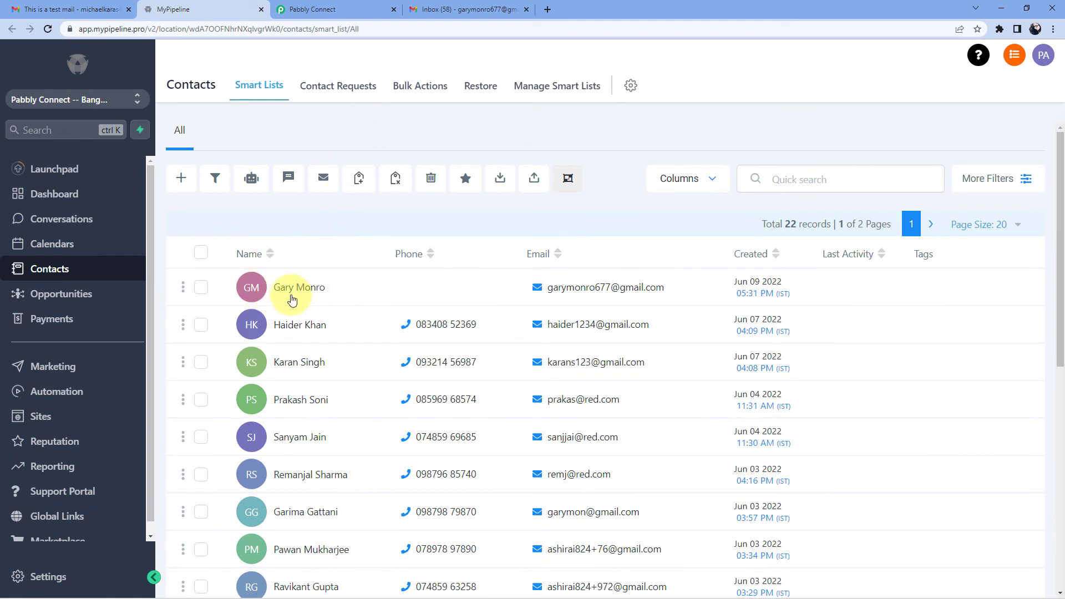
- Compare the newly created contact in MyPipeline with the Create Contact response in Pabbly Connect and the test email in Gmail
click(60, 6)
click(309, 17)
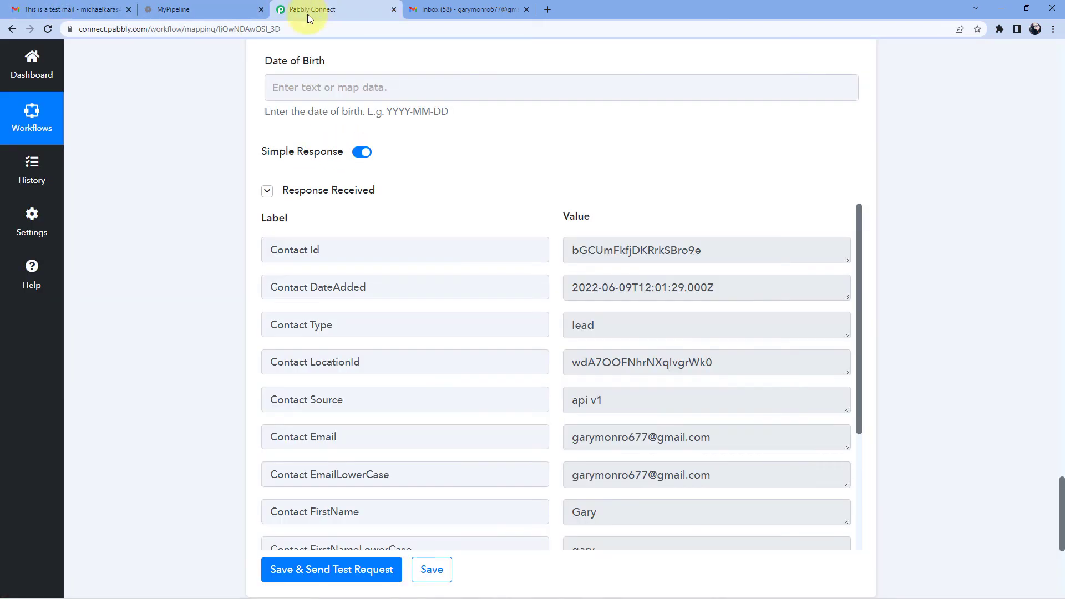
click(244, 10)
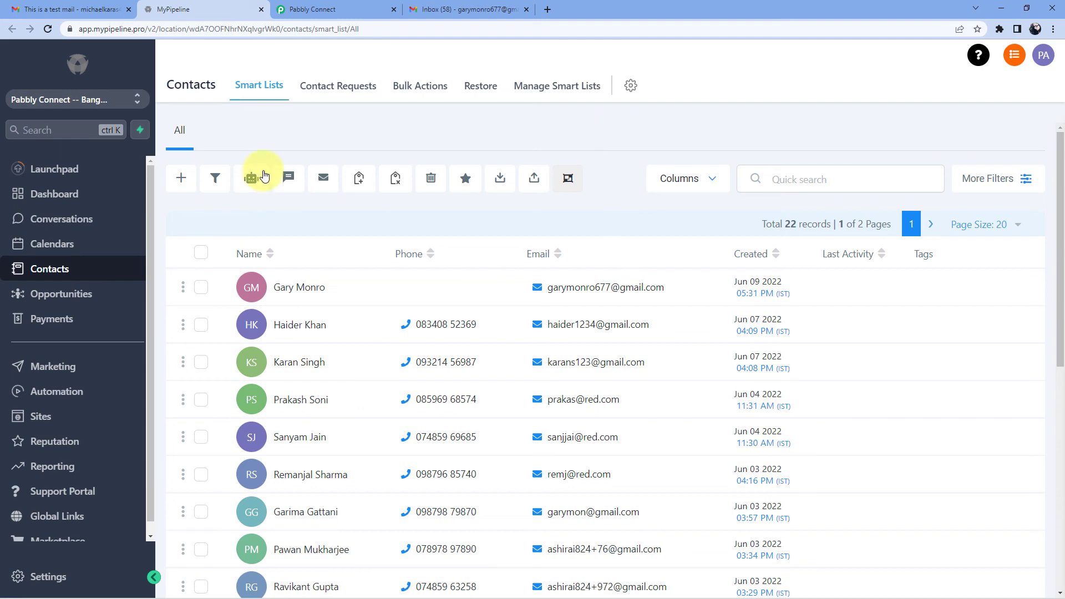
click(61, 9)
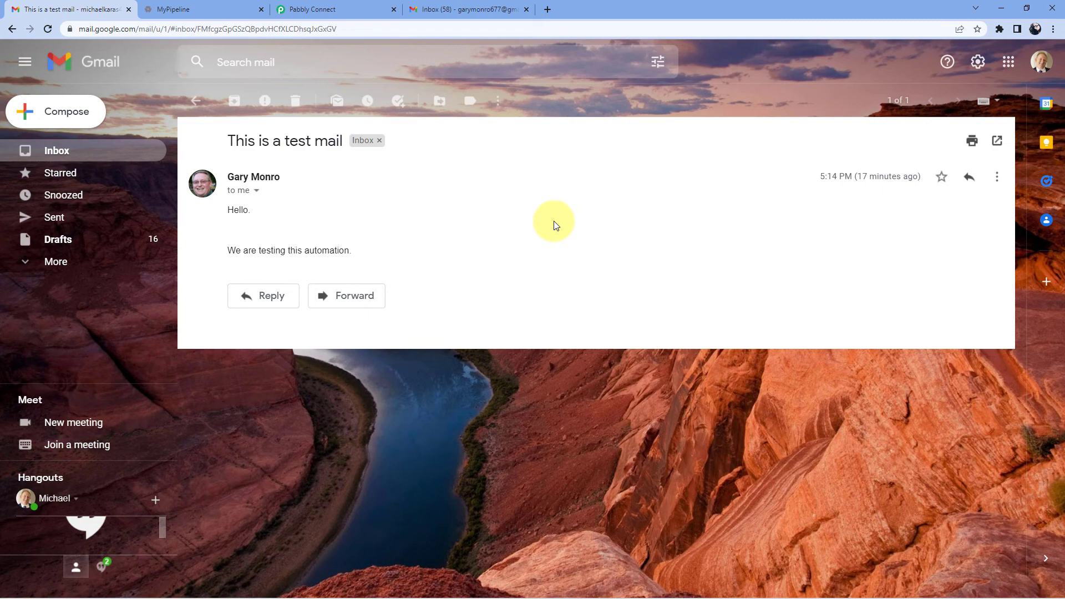
click(232, 9)
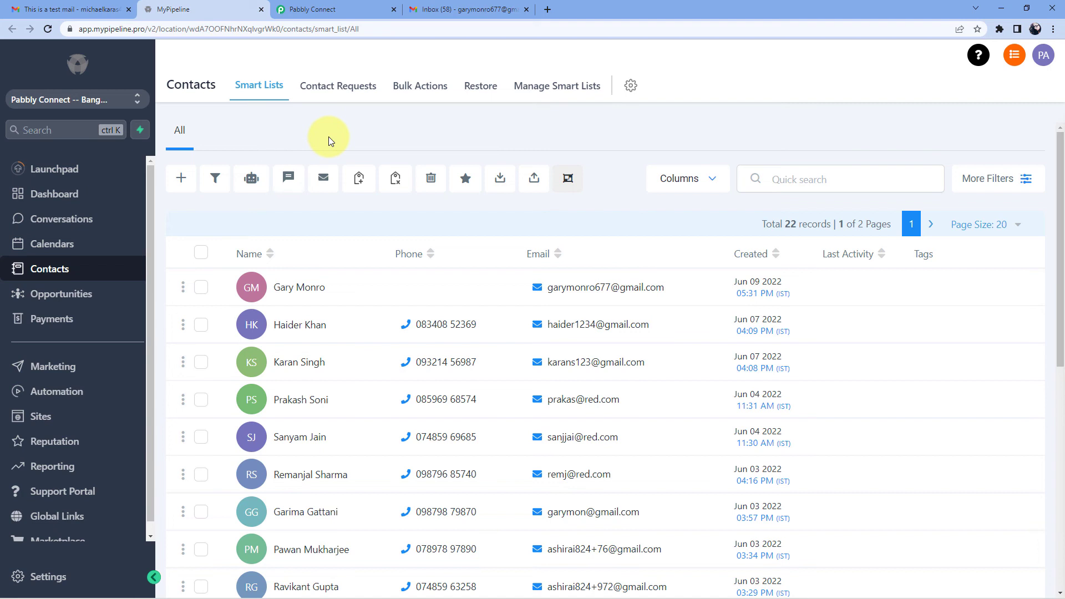
- Switch to Pabbly Connect and collapse the Create Contact, Split Text and Email Parser steps of the workflow
click(381, 9)
scroll(925, 262, up, 15)
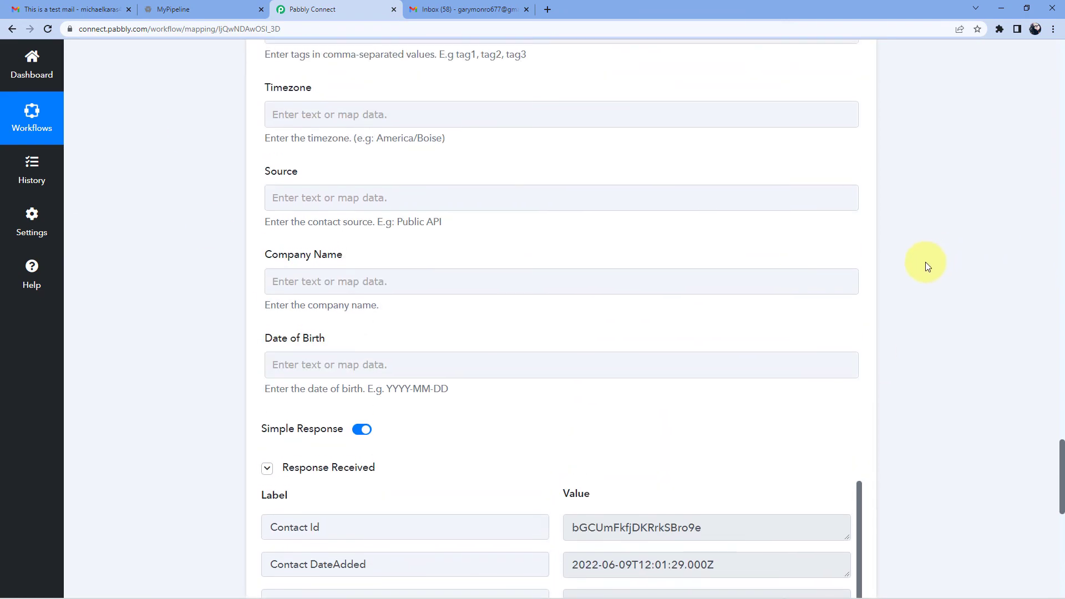
scroll(913, 275, up, 15)
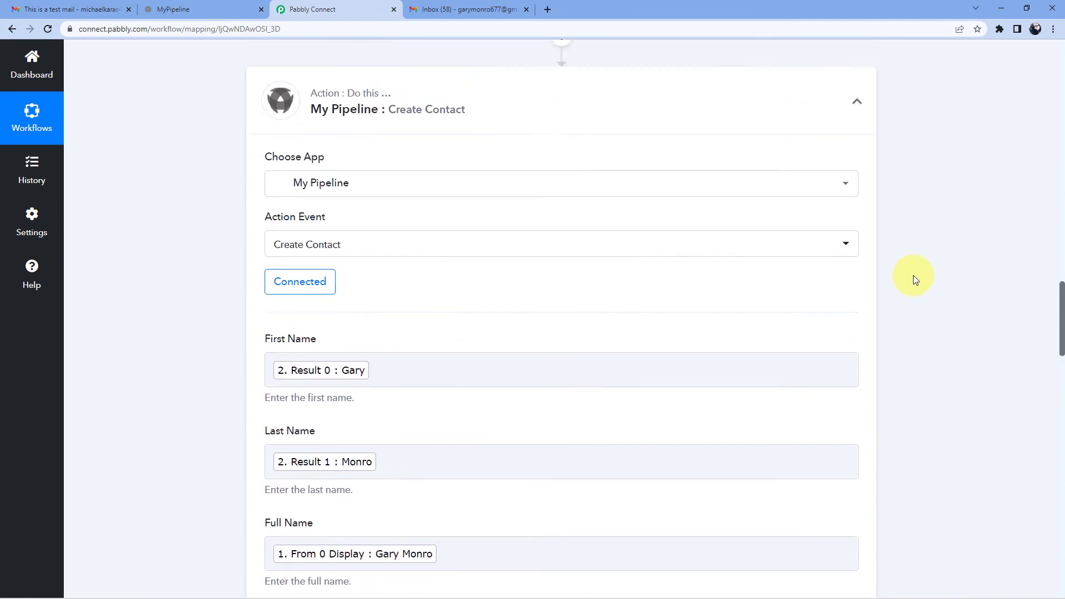
click(857, 341)
scroll(900, 287, up, 10)
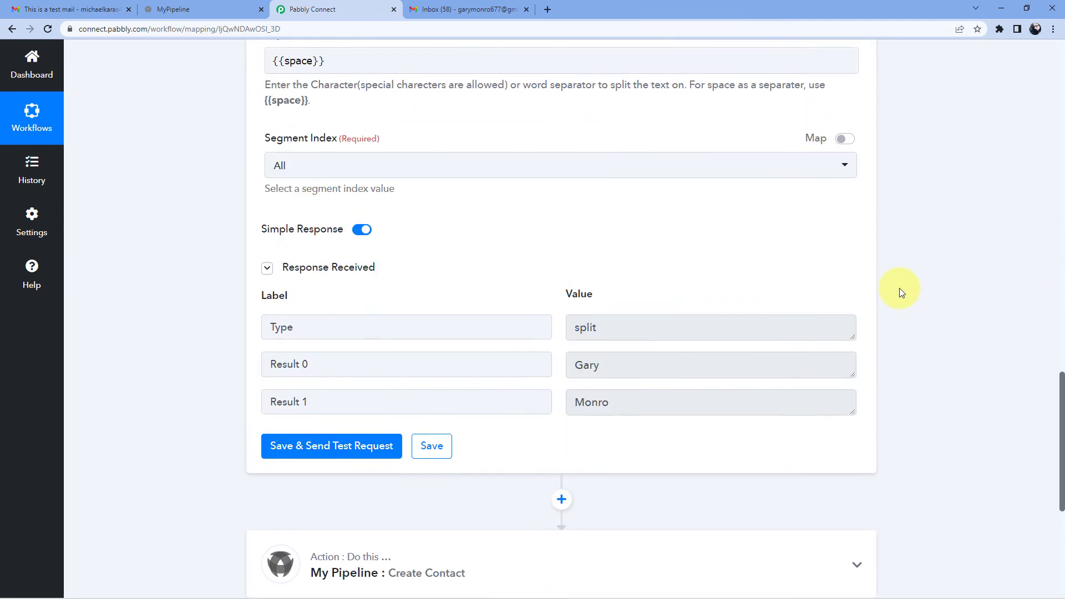
scroll(900, 294, up, 15)
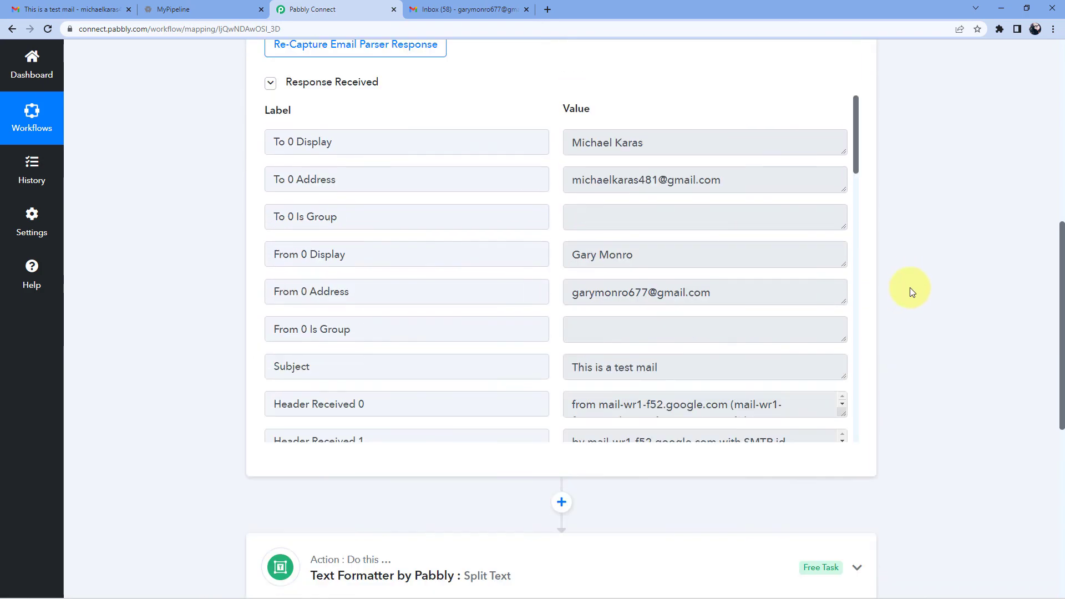
click(857, 237)
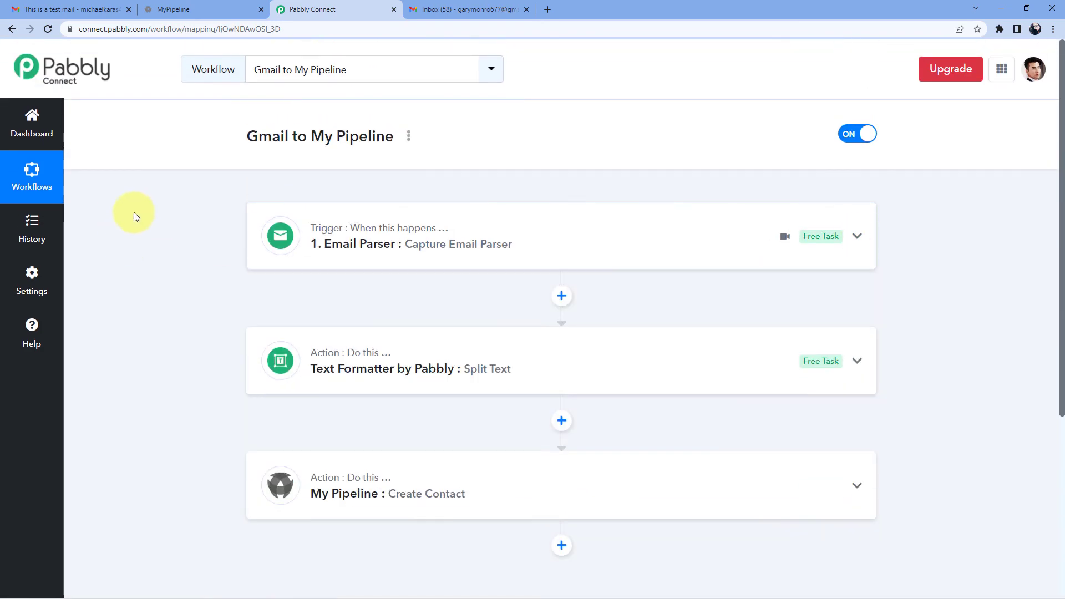
- Expand the Email Parser trigger and close the extra Gmail inbox tab, checking the open test email before returning to Pabbly Connect
scroll(135, 222, down, 1)
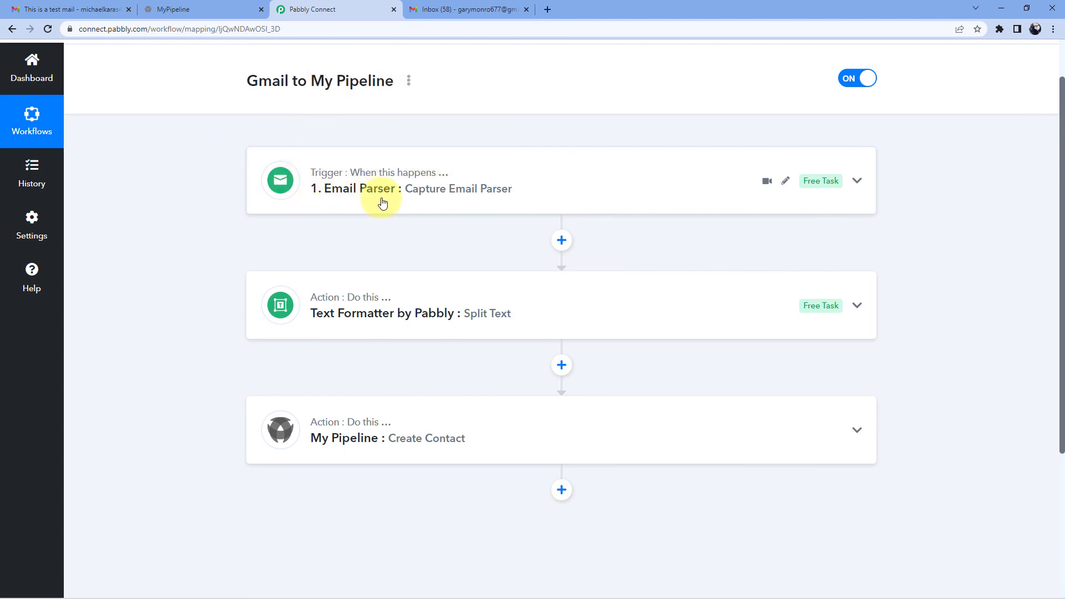
click(521, 204)
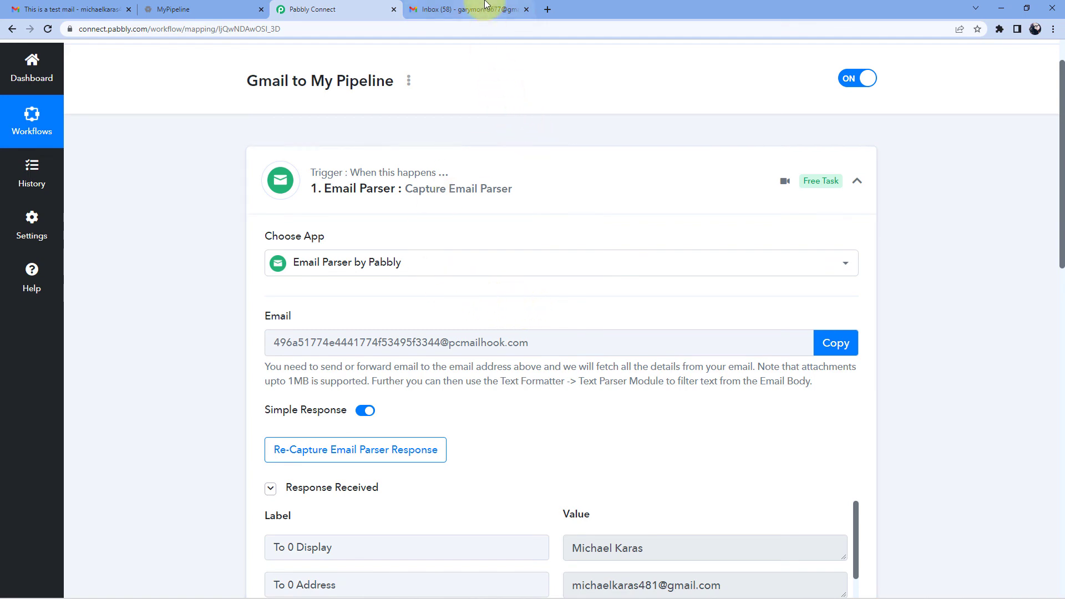
click(469, 9)
click(526, 10)
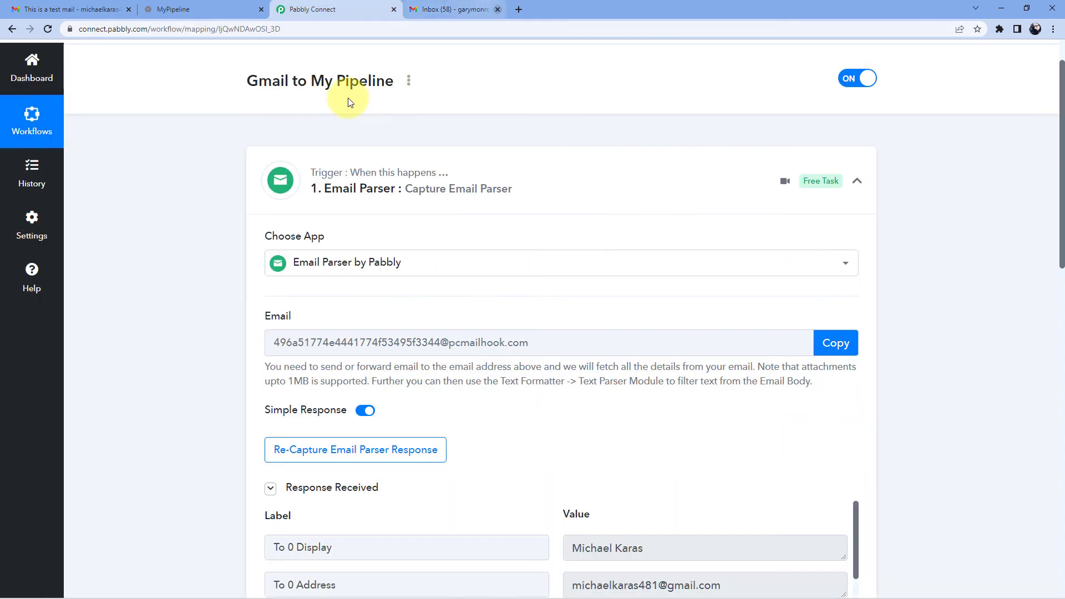
click(33, 9)
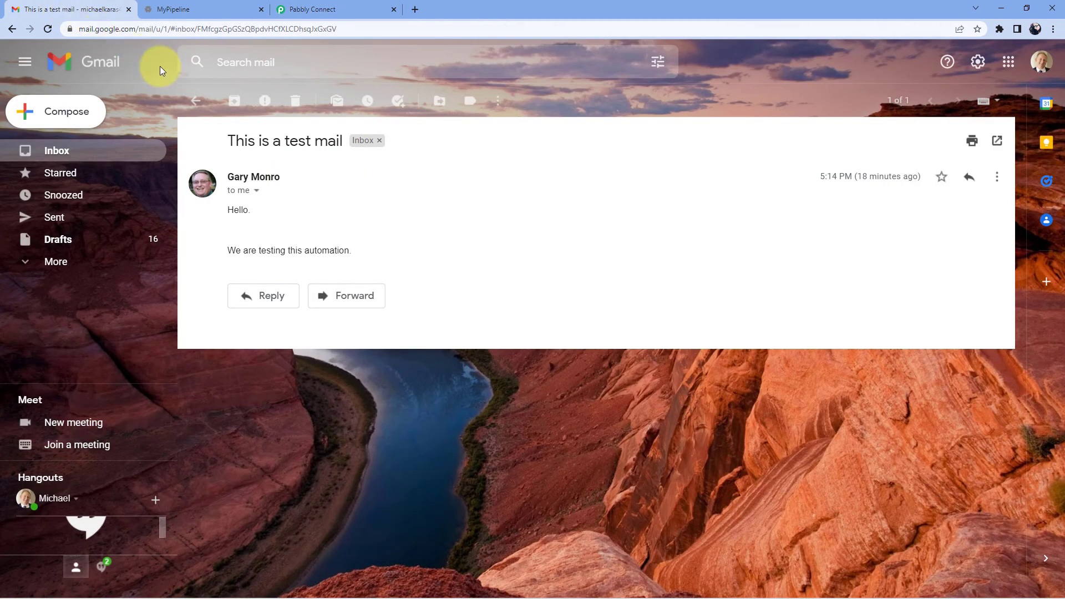
click(364, 7)
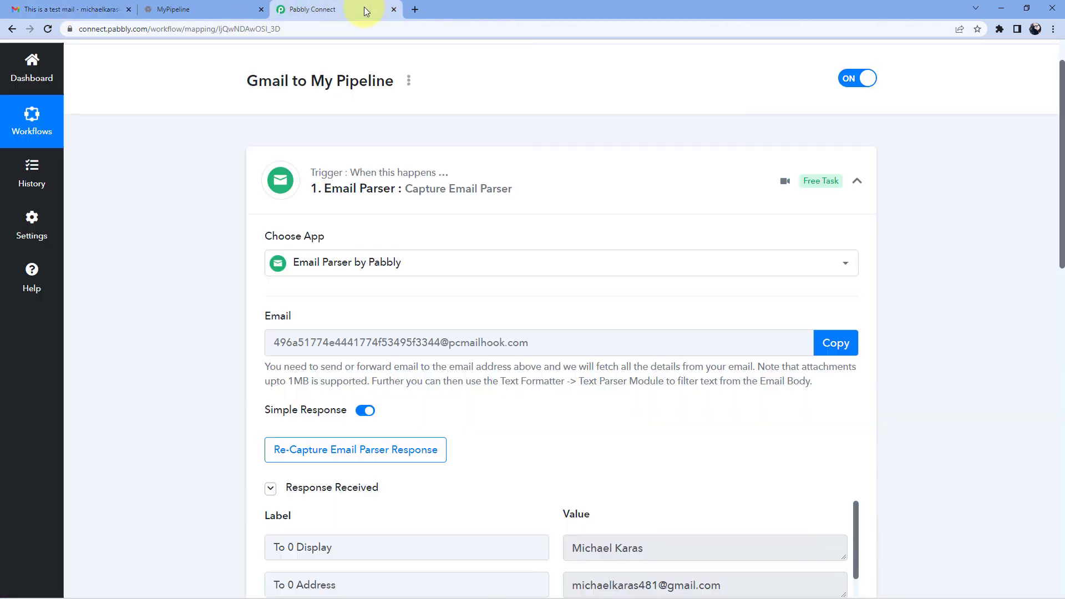
- Review the Email Parser trigger's captured response and the two actions below it, and collapse the trigger
scroll(357, 315, down, 1)
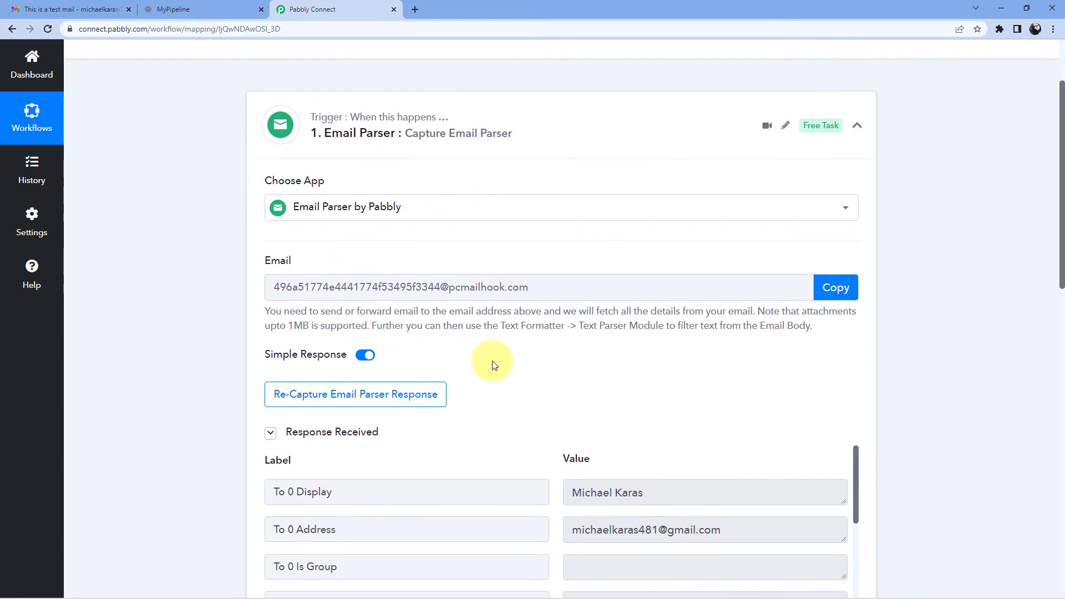
scroll(510, 386, down, 4)
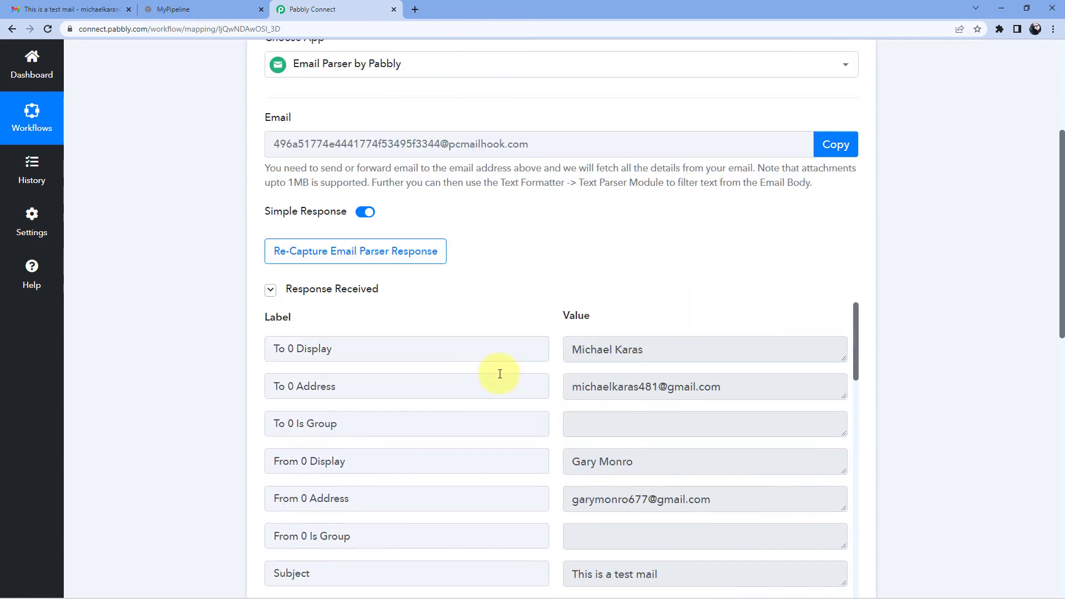
scroll(536, 229, down, 3)
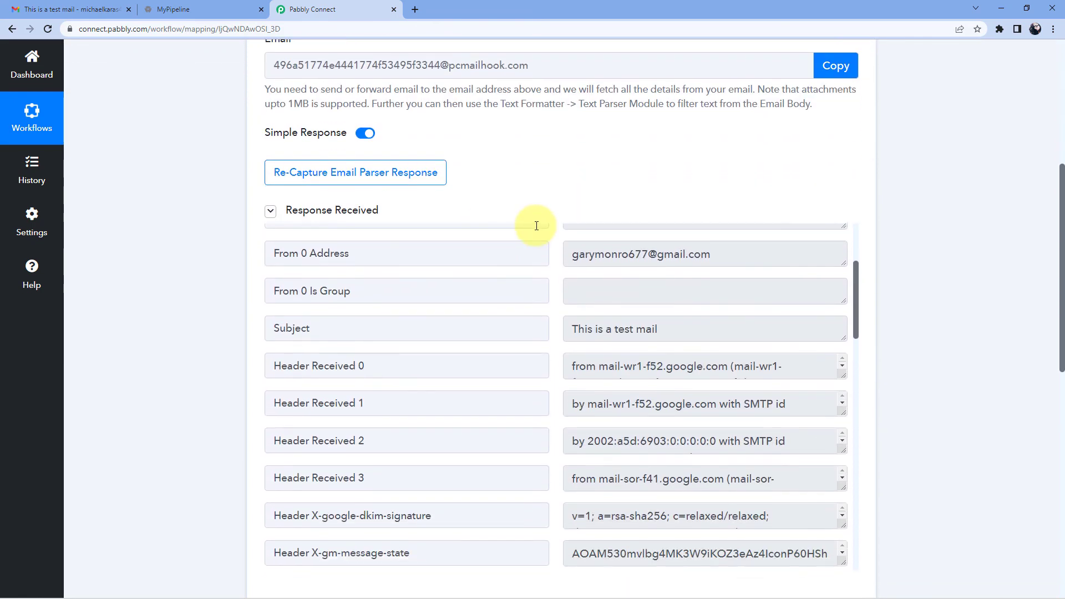
scroll(198, 345, down, 8)
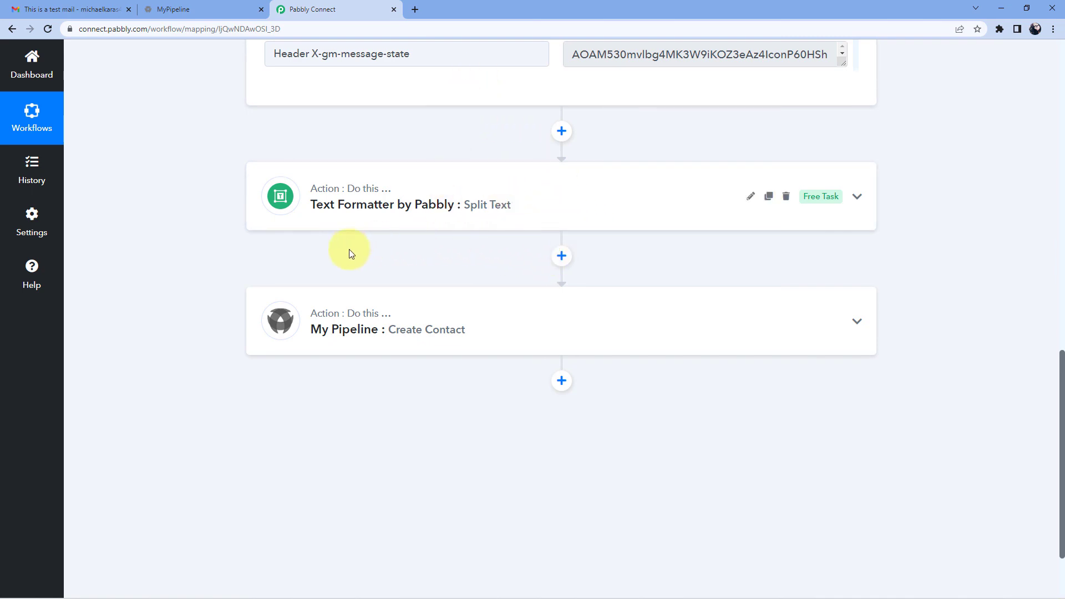
scroll(791, 266, up, 9)
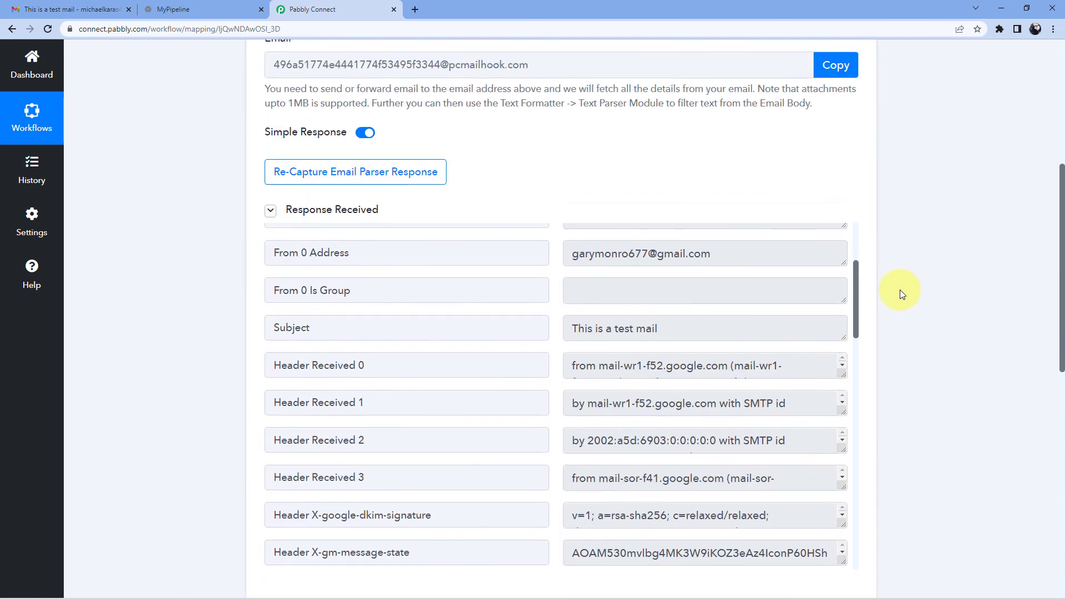
scroll(899, 291, up, 6)
click(592, 231)
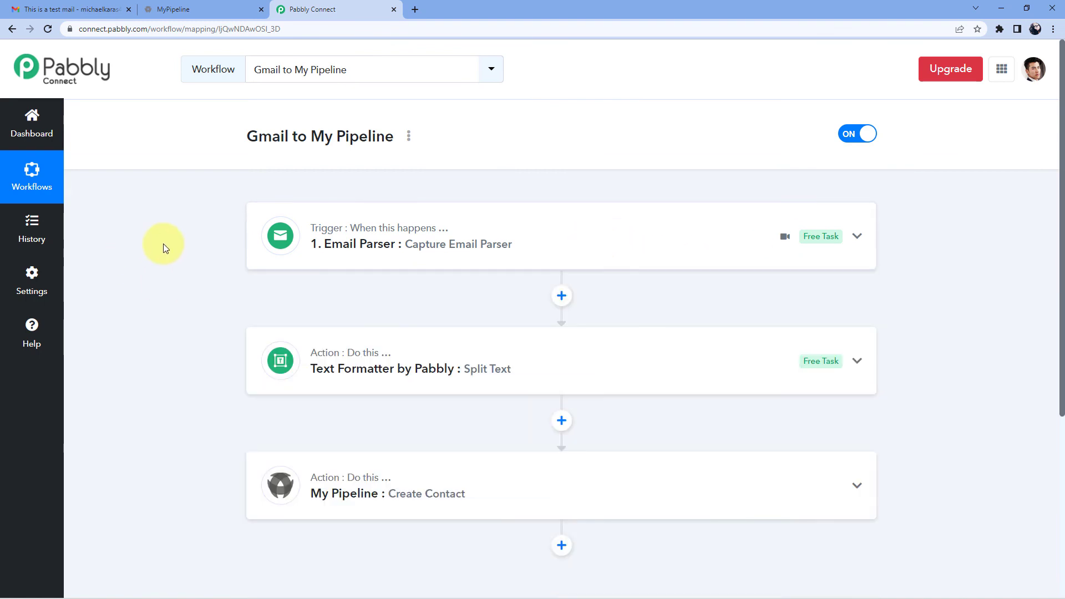